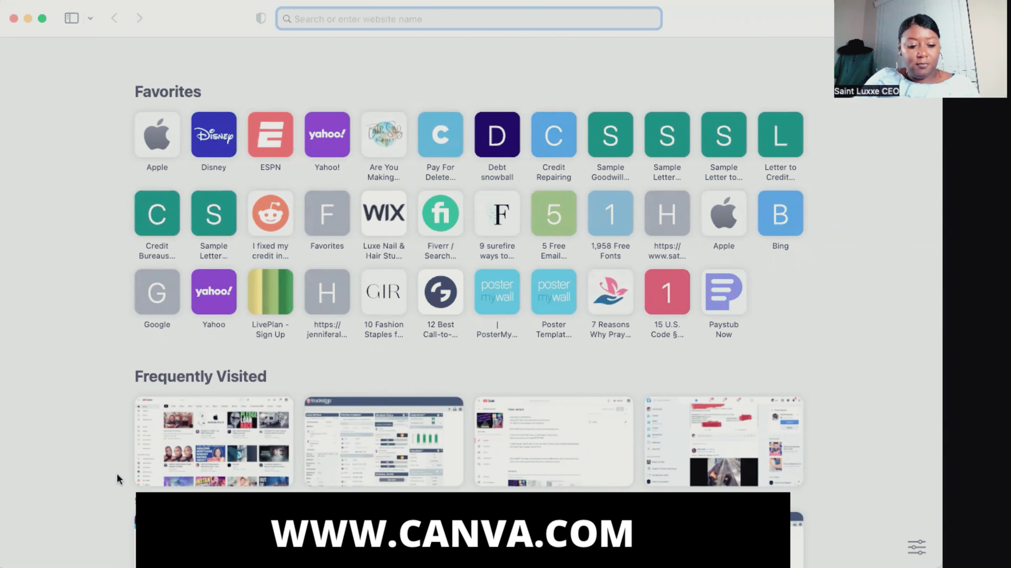
# - Open canva.com and create a custom-size design 2.25 in wide by 3.75 in high
pyautogui.write('canva.com')
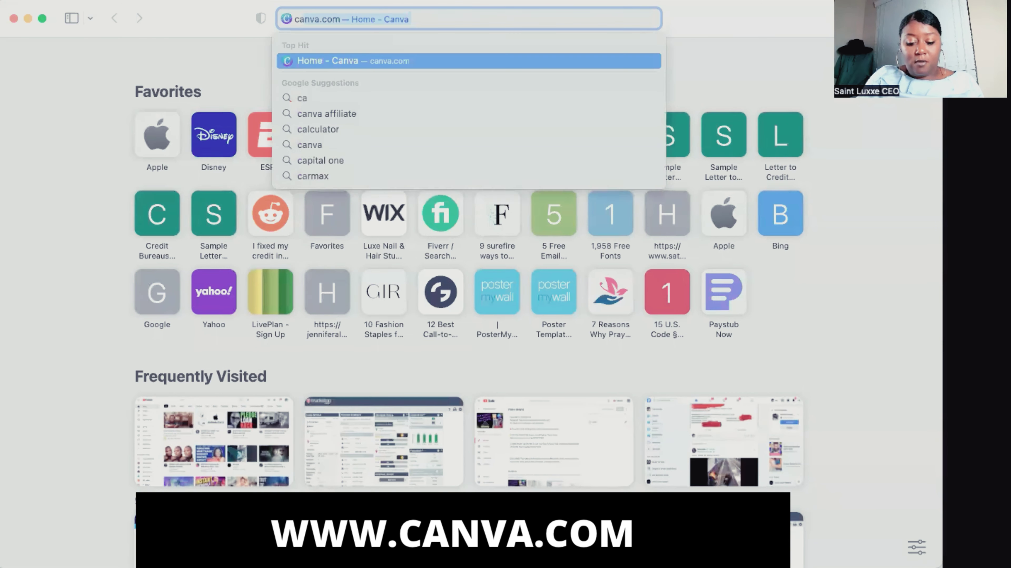
pyautogui.press('Return')
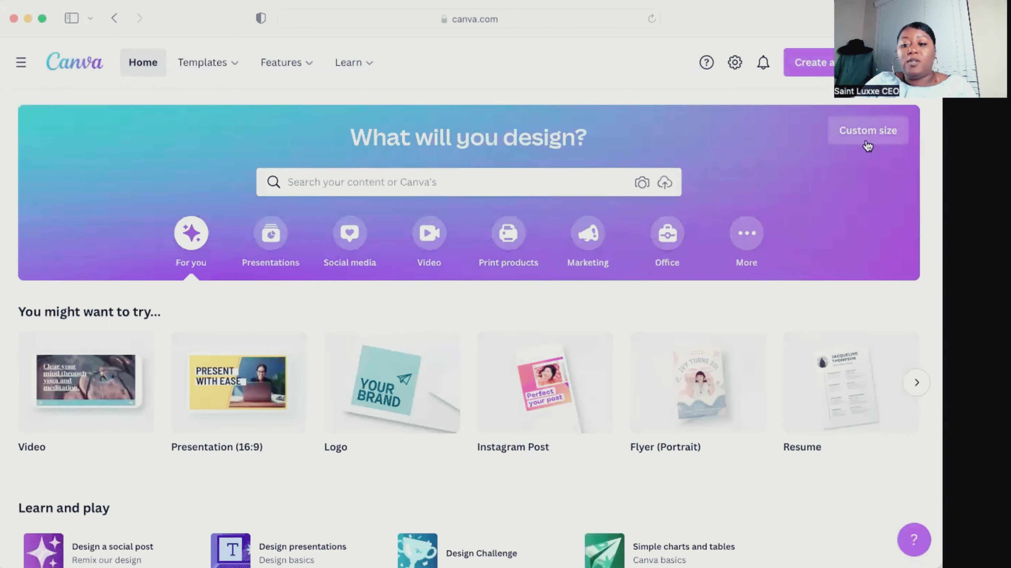
pyautogui.click(869, 130)
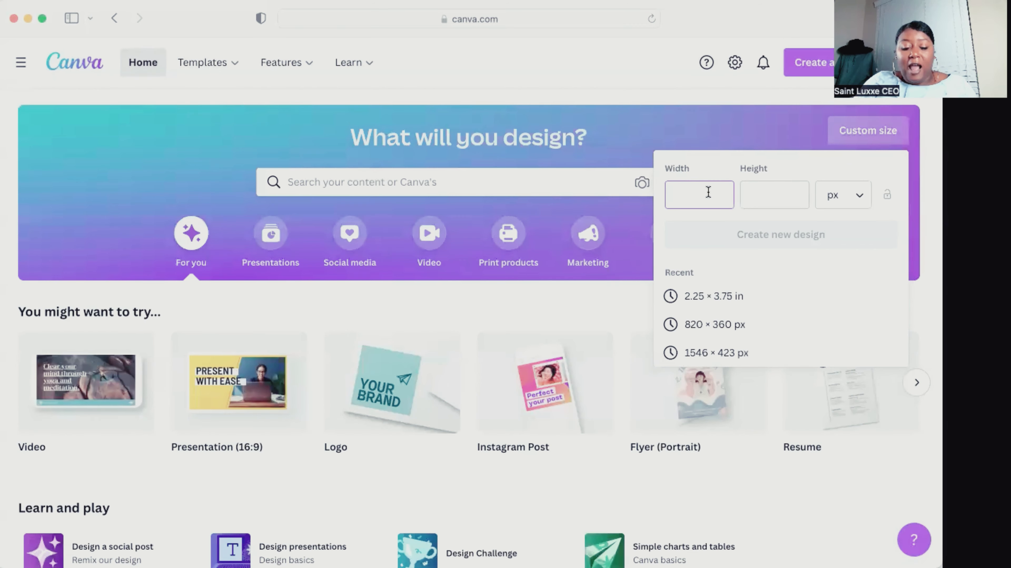
pyautogui.click(844, 195)
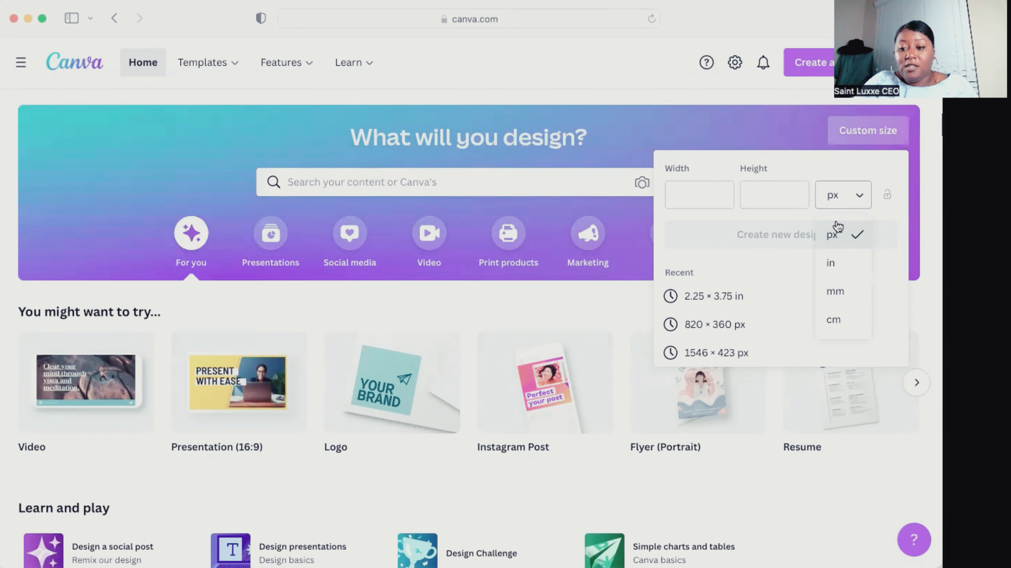
pyautogui.click(837, 263)
pyautogui.click(679, 189)
pyautogui.write('2')
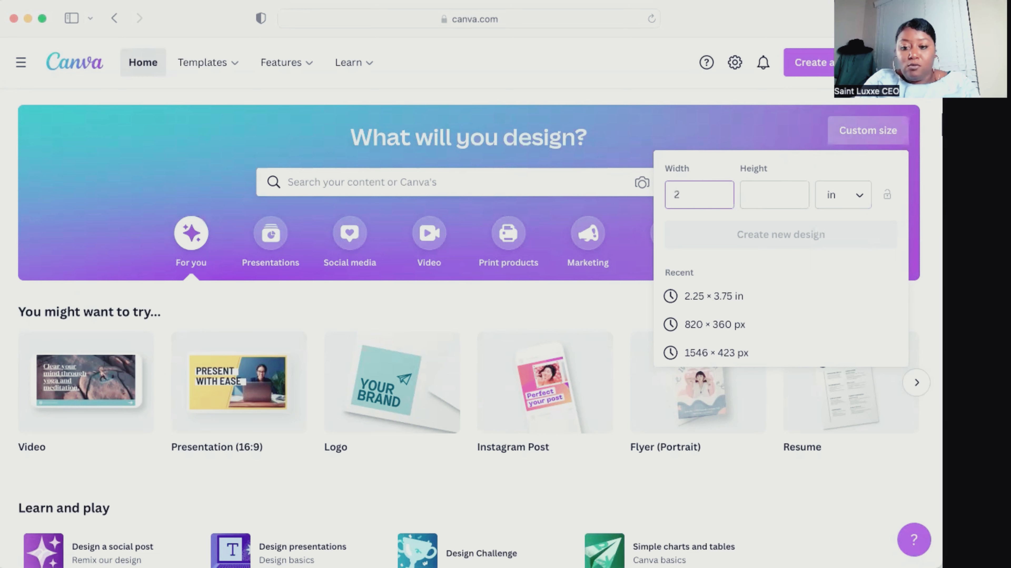
pyautogui.write('.25')
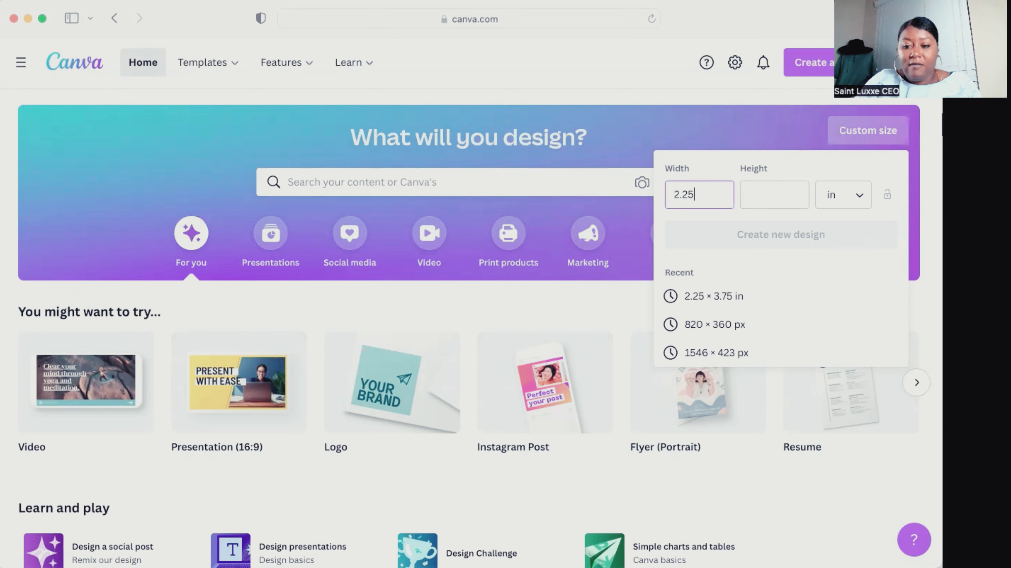
pyautogui.click(767, 187)
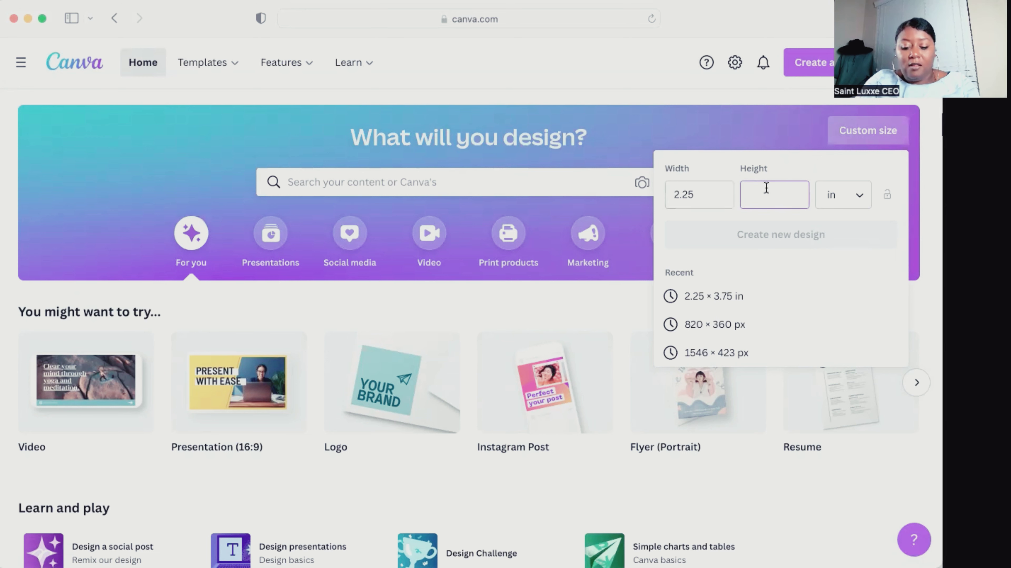
pyautogui.write('3.75')
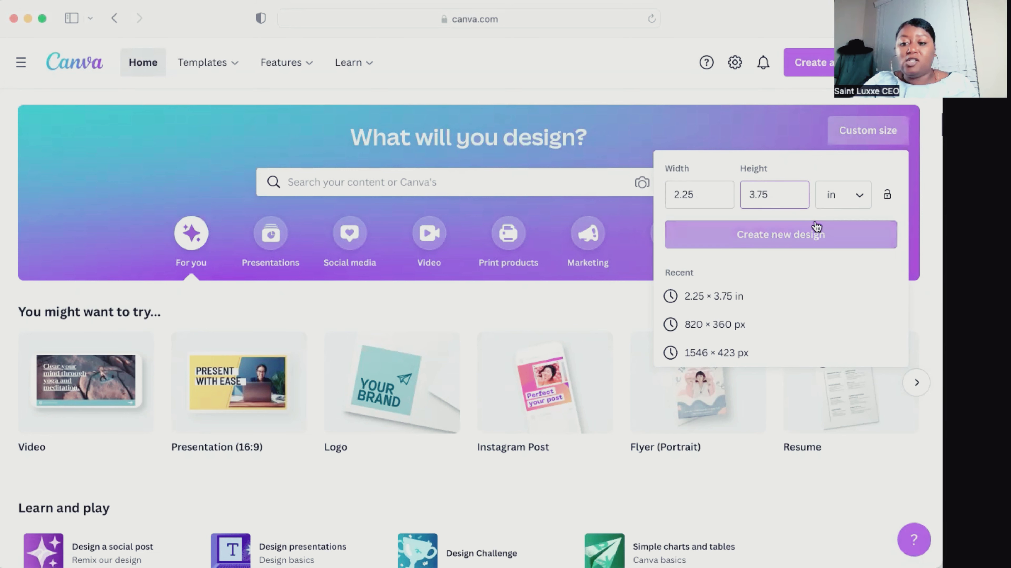
pyautogui.click(778, 241)
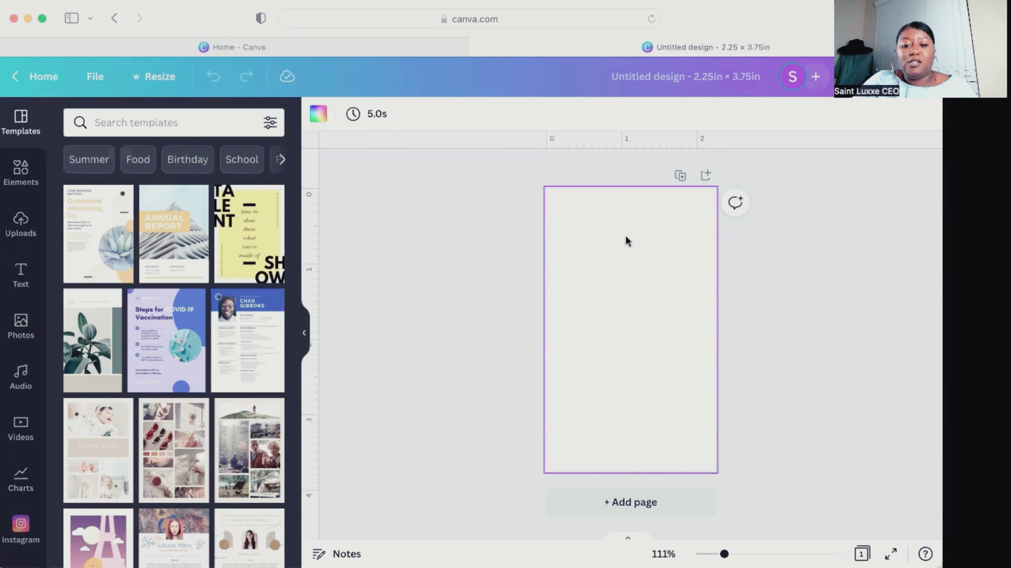
# - Set the page background to the black from the brand kit's logo colors
pyautogui.click(318, 119)
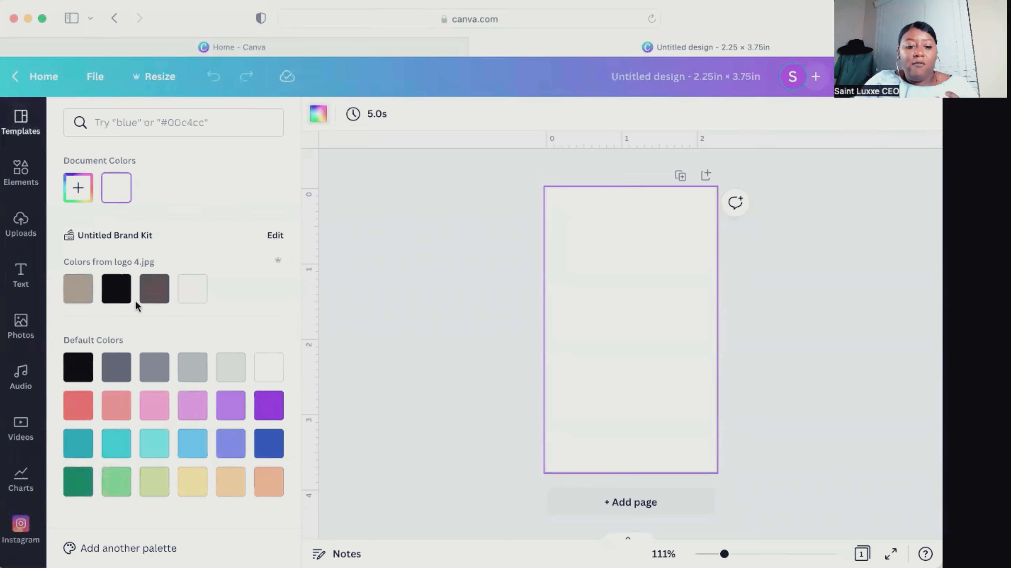
pyautogui.click(116, 296)
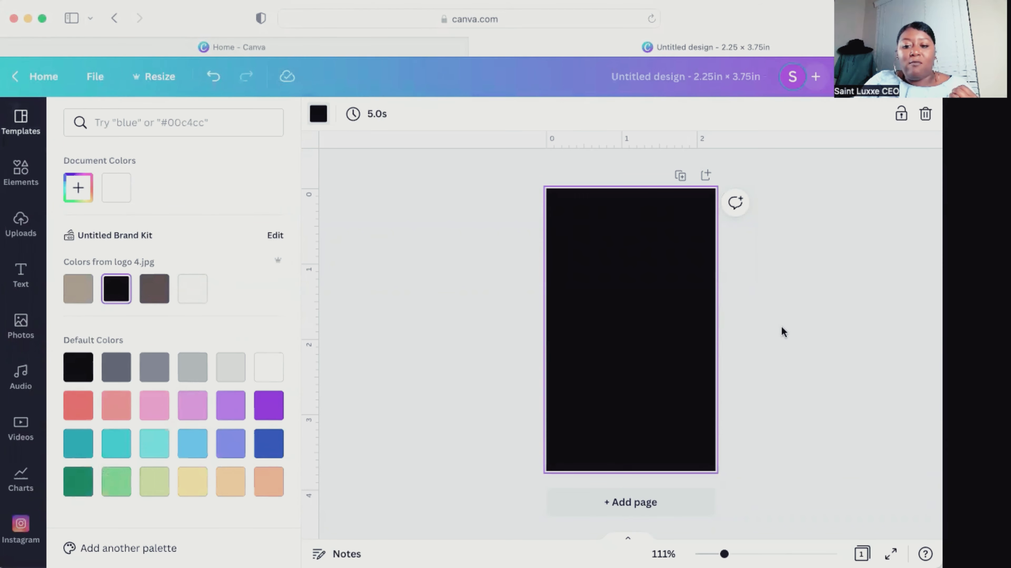
pyautogui.click(789, 344)
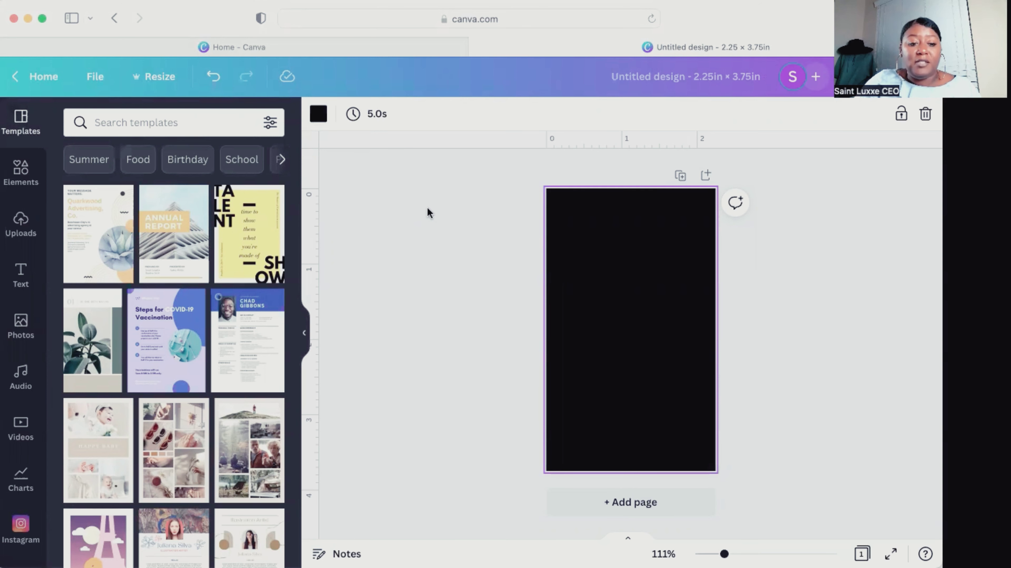
# - Add a square shape to the page and recolor it with the default pink
pyautogui.click(16, 173)
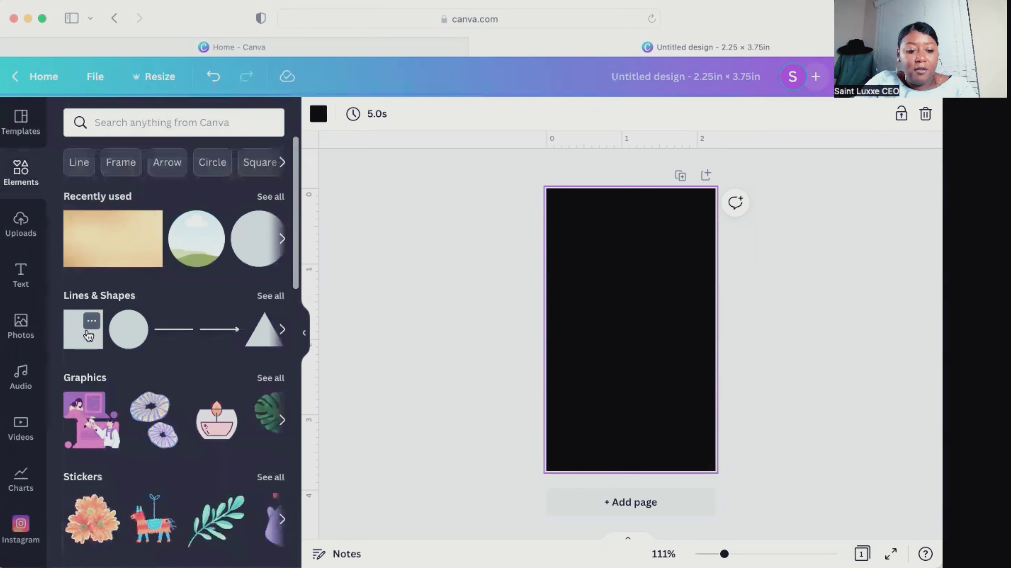
pyautogui.click(87, 340)
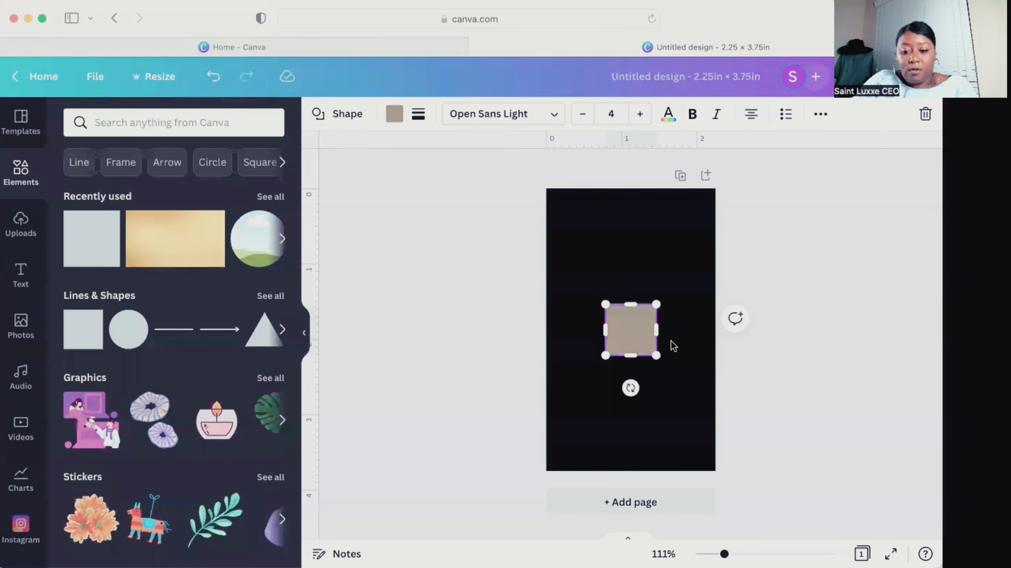
pyautogui.click(394, 114)
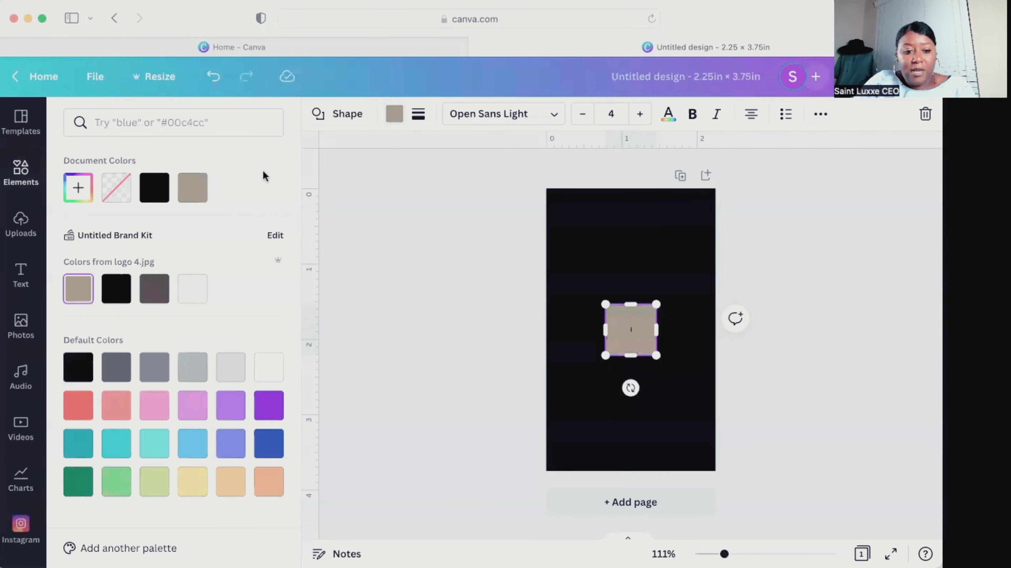
pyautogui.click(155, 405)
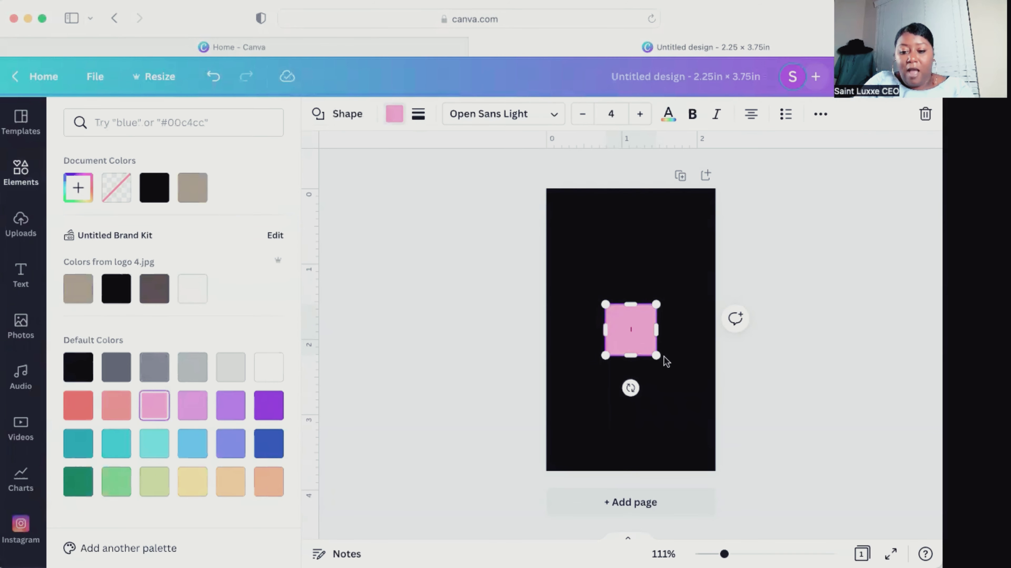
# - Enlarge the pink square into a tall rectangle centered on the page, leaving a narrow black border all around
pyautogui.moveTo(656, 358); pyautogui.dragTo(641, 330)
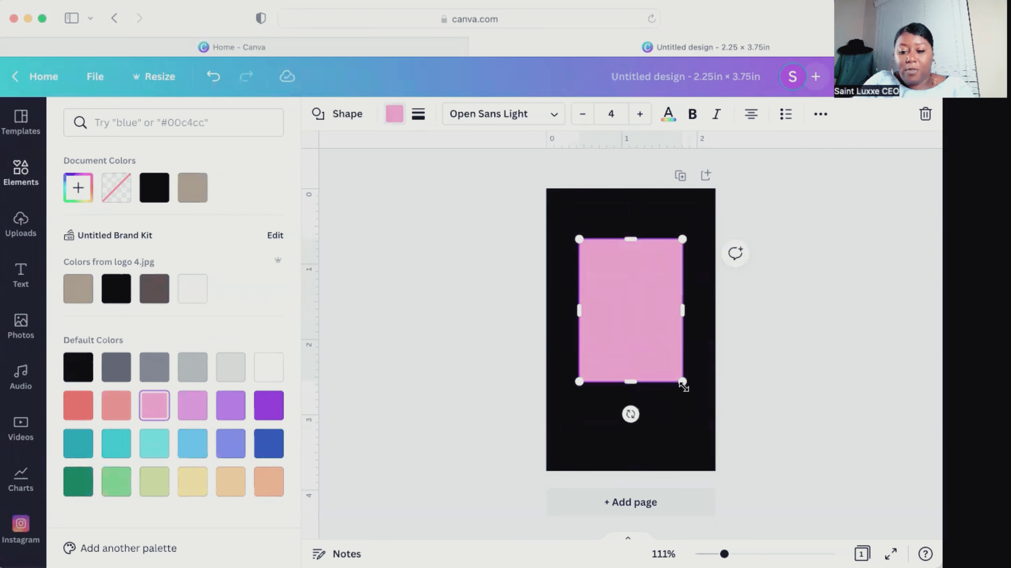
pyautogui.moveTo(682, 381); pyautogui.dragTo(712, 473)
pyautogui.moveTo(667, 409); pyautogui.dragTo(643, 361)
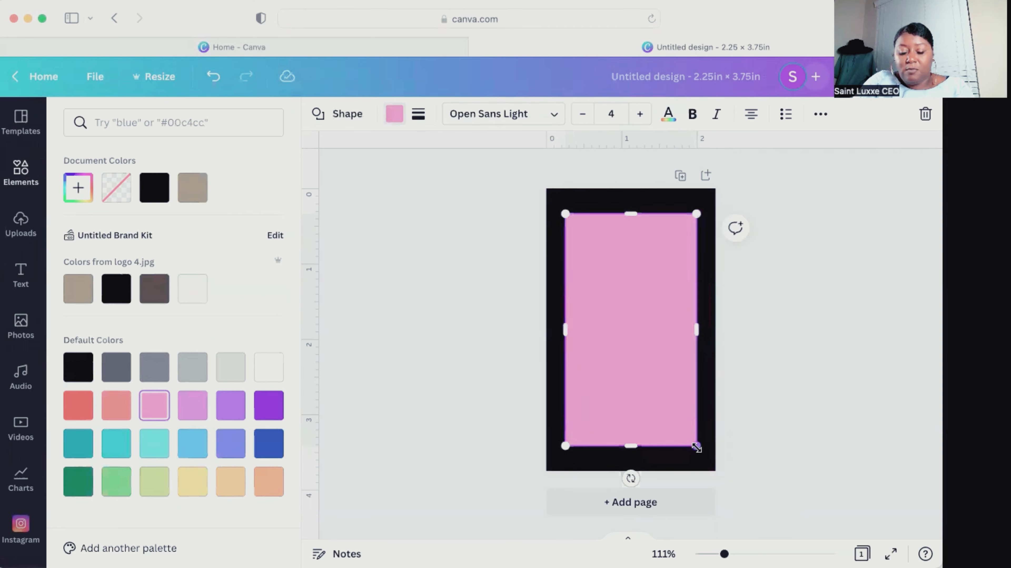
pyautogui.moveTo(698, 456); pyautogui.dragTo(705, 458)
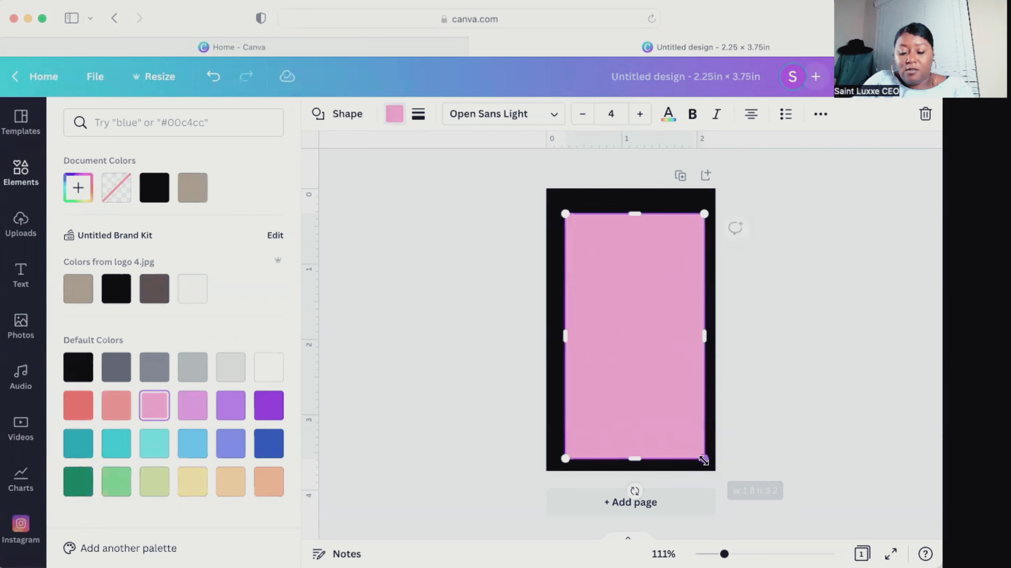
pyautogui.moveTo(652, 405); pyautogui.dragTo(651, 397)
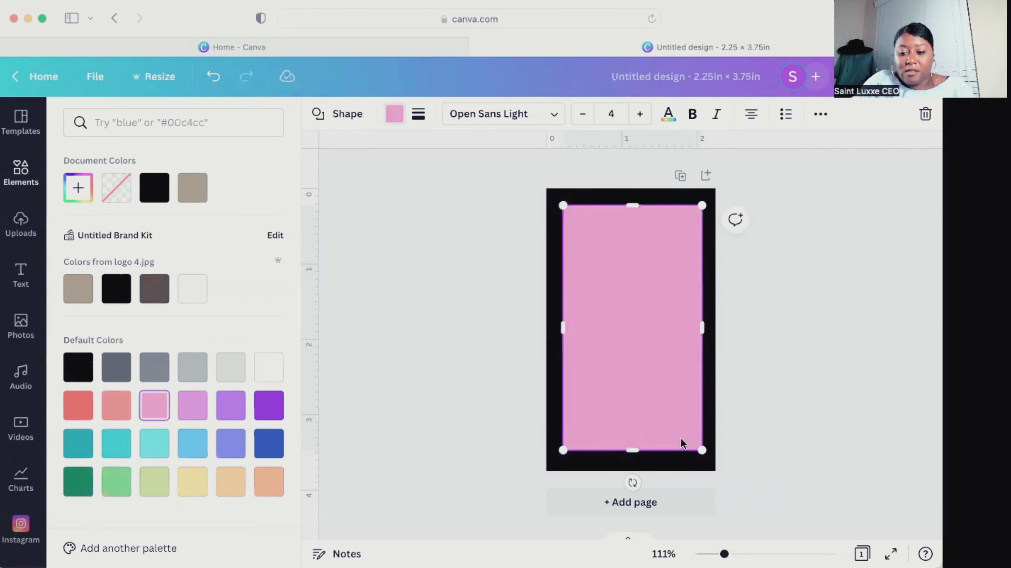
pyautogui.moveTo(701, 453); pyautogui.dragTo(702, 453)
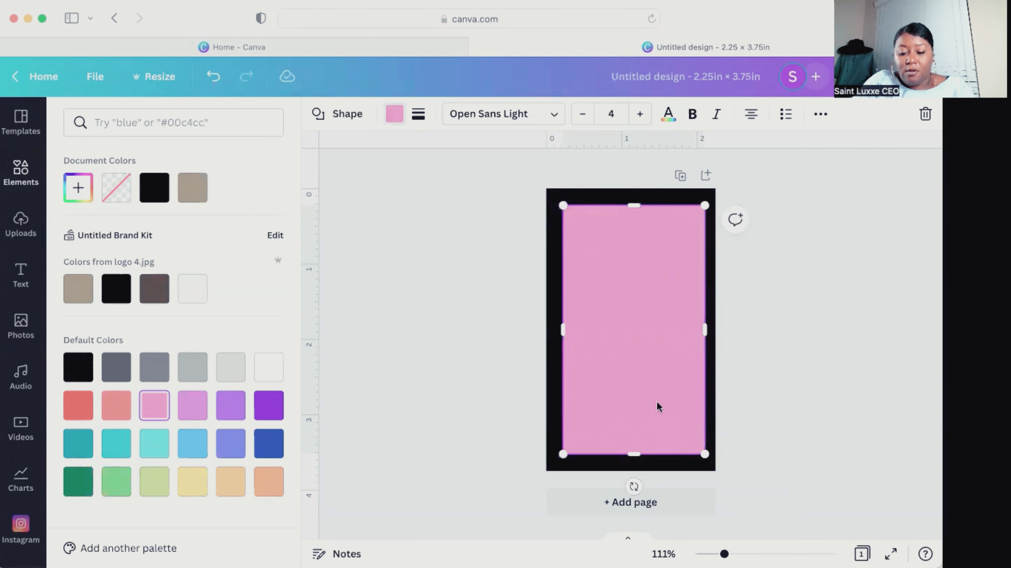
pyautogui.moveTo(659, 409); pyautogui.dragTo(654, 403)
pyautogui.click(787, 414)
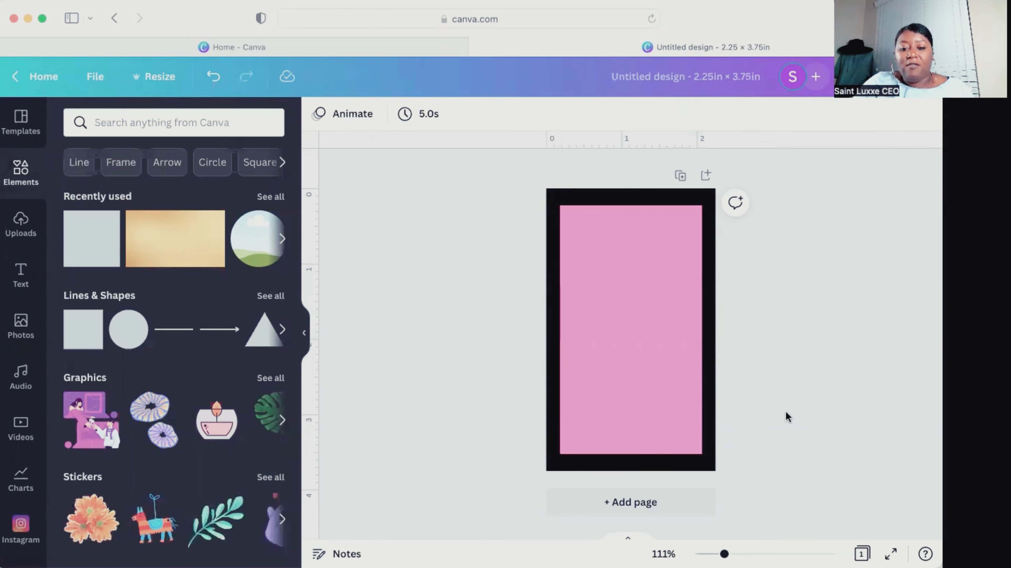
# - Duplicate the black-bordered pink page as a second page
pyautogui.click(644, 329)
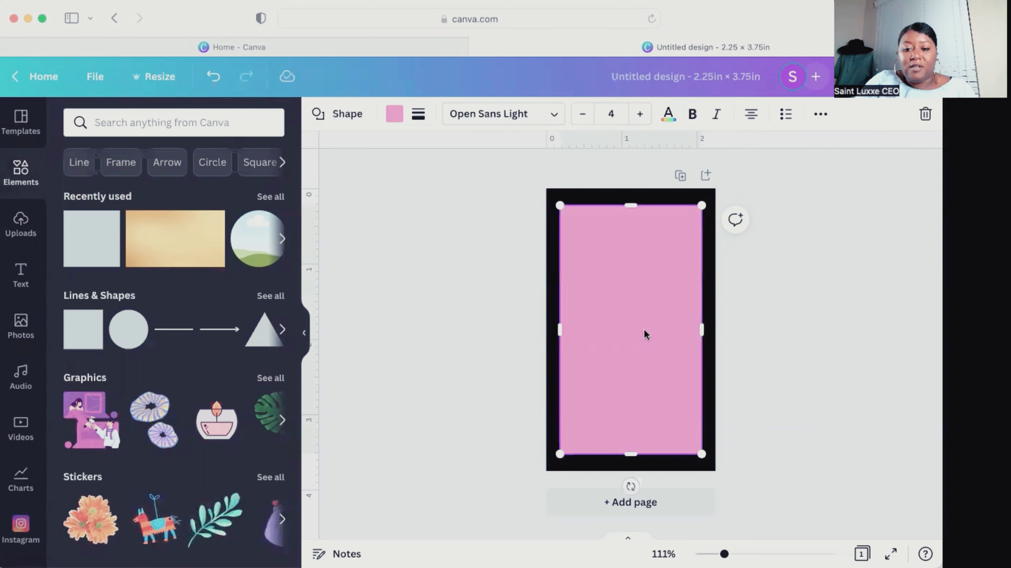
pyautogui.click(406, 287)
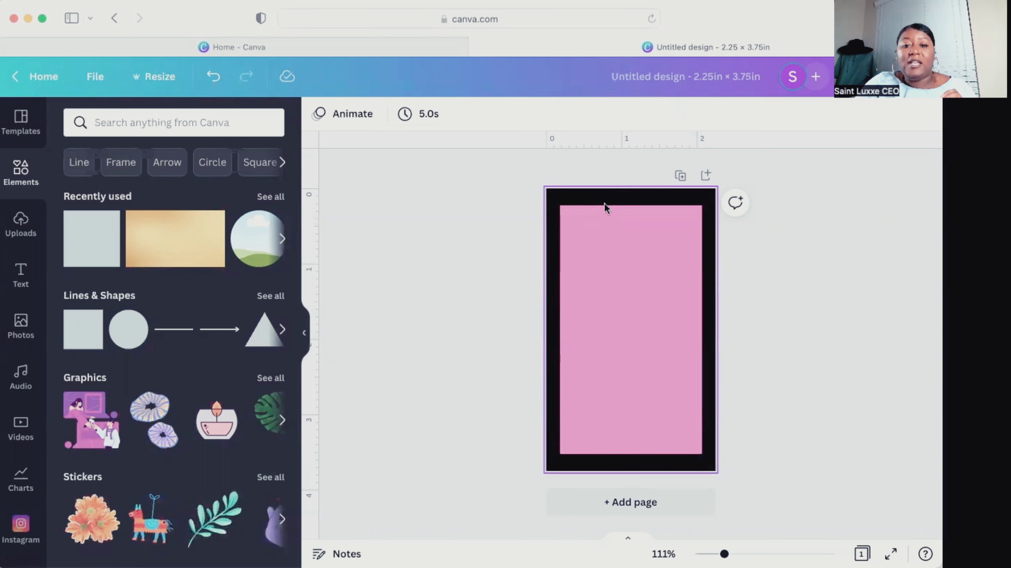
pyautogui.click(621, 196)
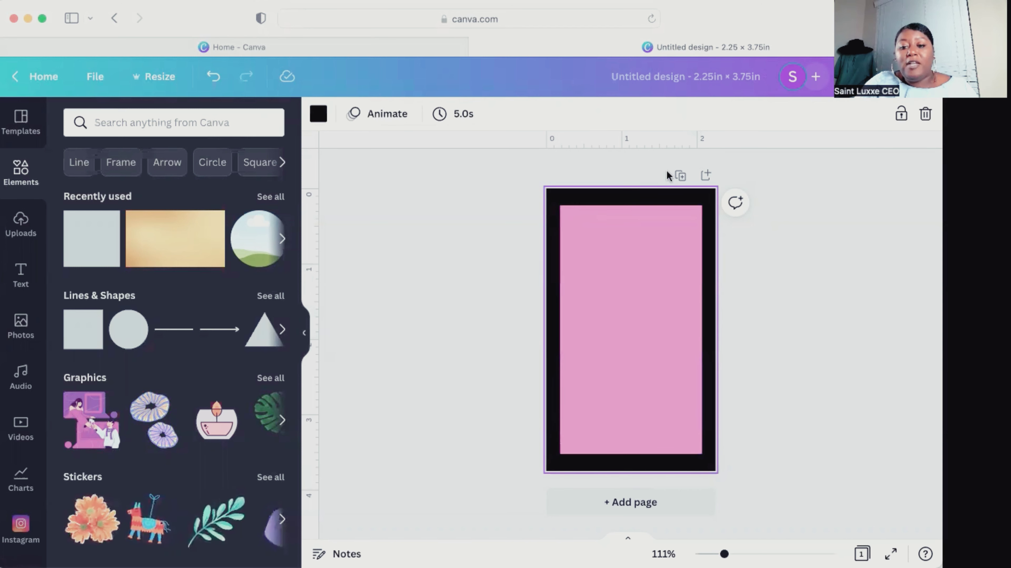
pyautogui.click(680, 176)
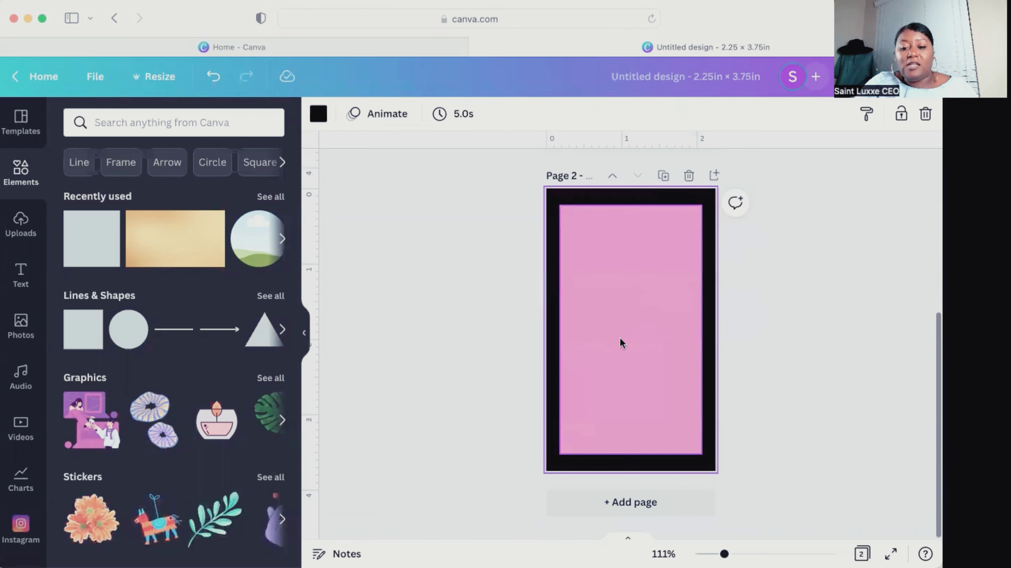
pyautogui.scroll(6, 620, 338)
pyautogui.scroll(1, 618, 357)
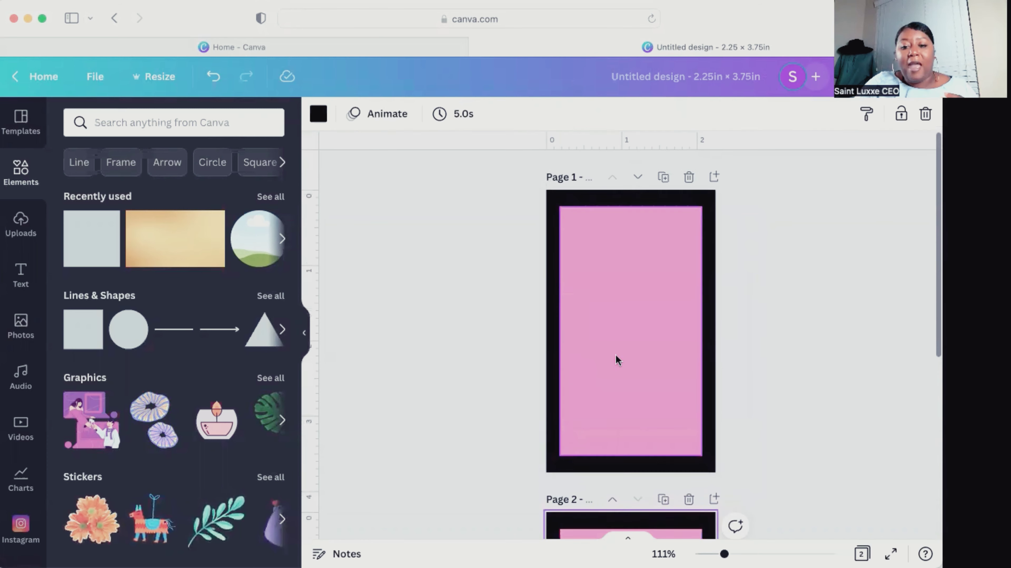
pyautogui.click(778, 305)
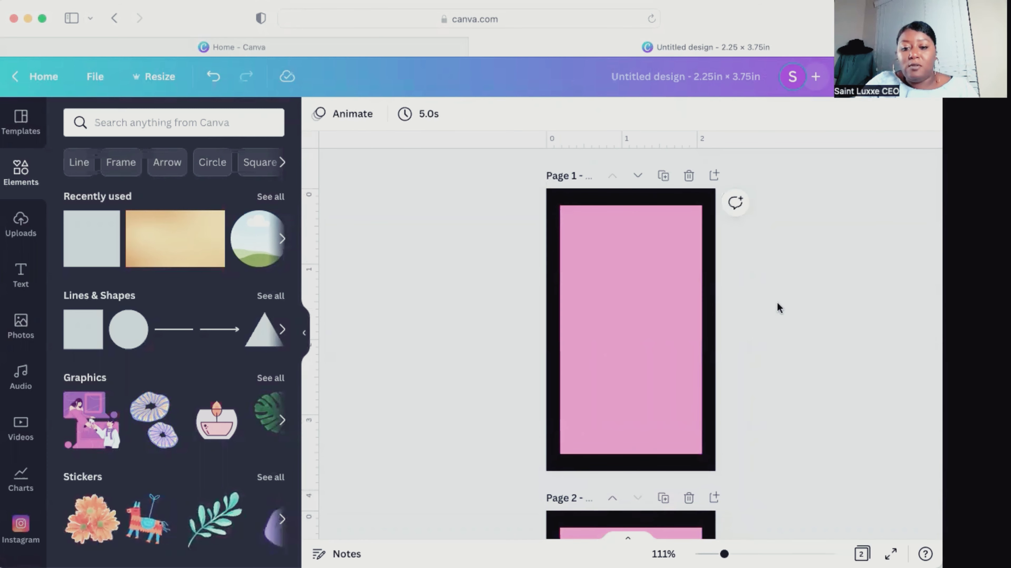
# - Add the recently used circular frame to page 1, shrink it slightly and center it in the upper half
pyautogui.click(652, 308)
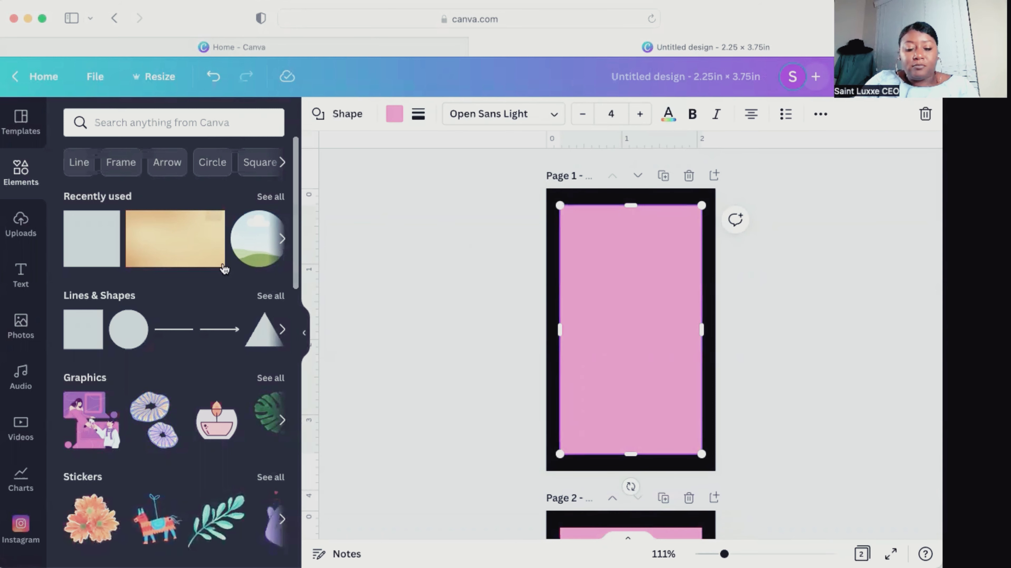
pyautogui.click(256, 249)
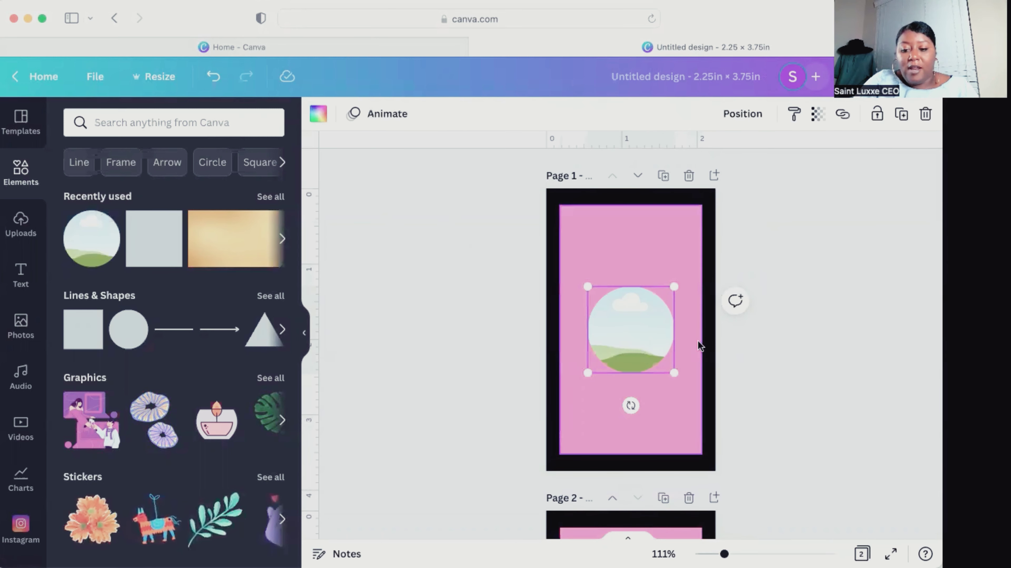
pyautogui.moveTo(674, 374); pyautogui.dragTo(639, 278)
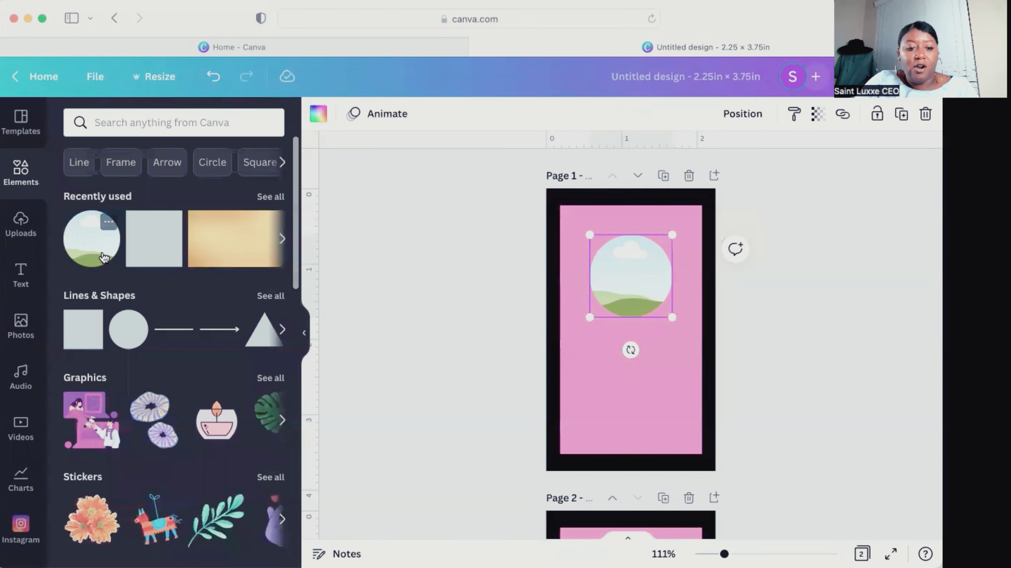
# - Browse the Frame elements and the uploaded images, and clear the element search
pyautogui.click(120, 162)
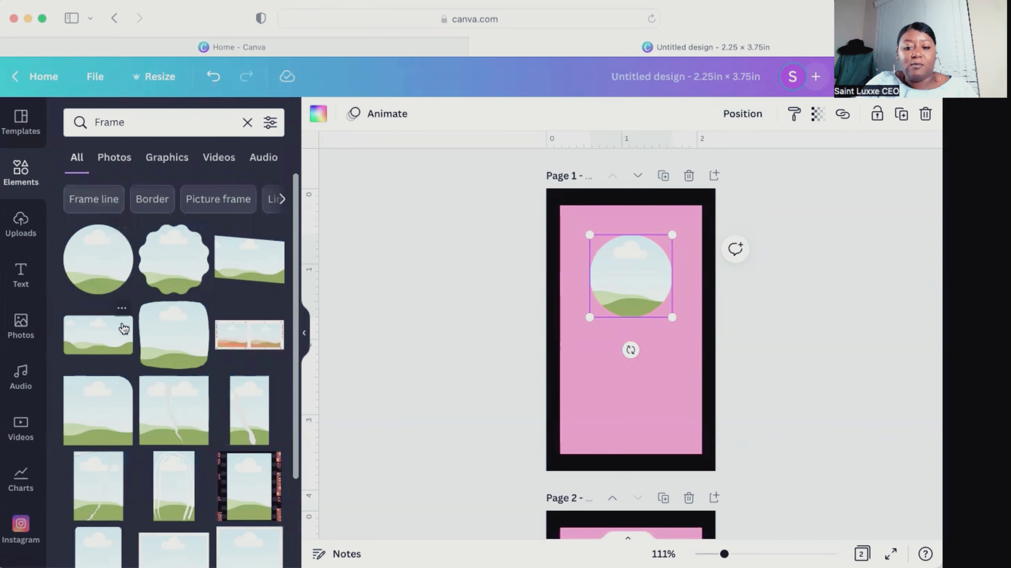
pyautogui.click(34, 240)
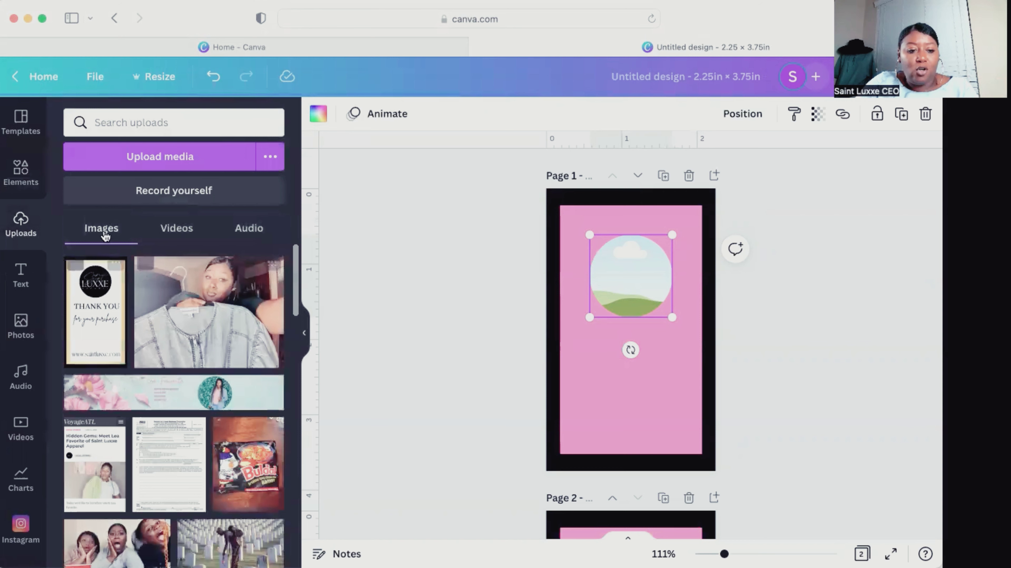
pyautogui.click(17, 158)
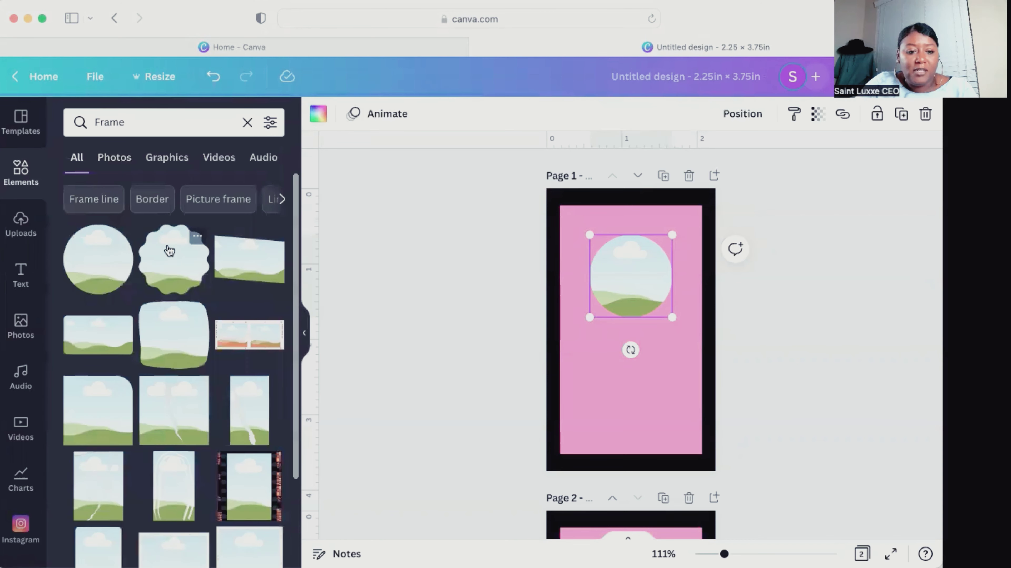
pyautogui.scroll(-2, 167, 248)
pyautogui.click(247, 122)
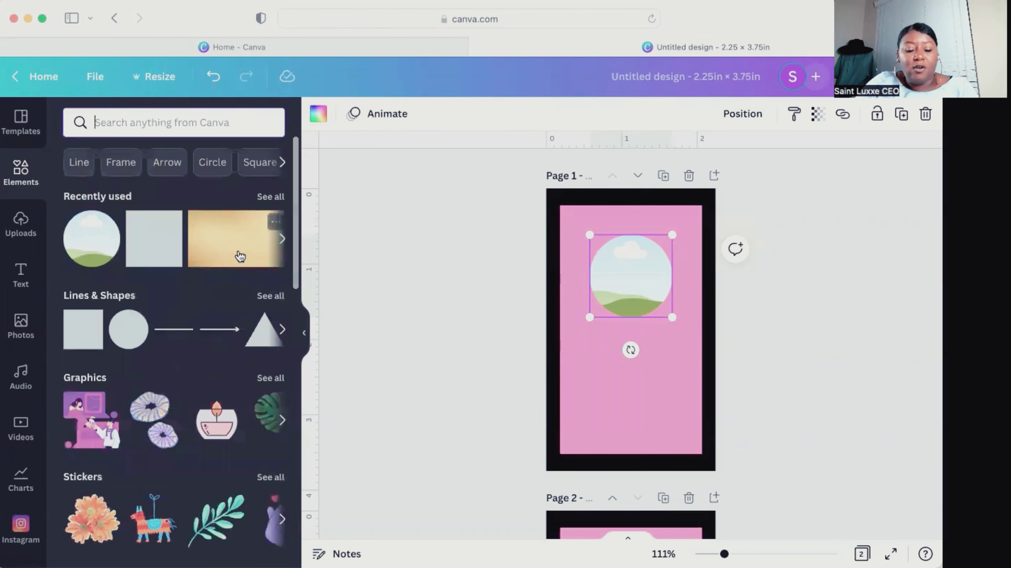
# - Fill the circular frame on page 1 with the recently used gold gradient image and nudge it slightly upward
pyautogui.moveTo(230, 244); pyautogui.dragTo(607, 268)
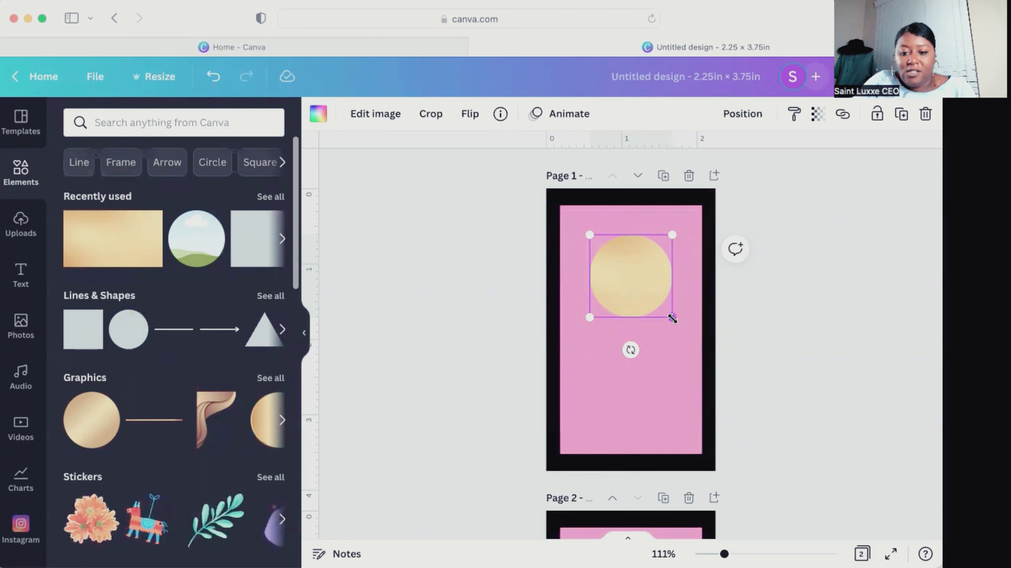
pyautogui.moveTo(672, 318); pyautogui.dragTo(671, 318)
pyautogui.moveTo(644, 284); pyautogui.dragTo(648, 276)
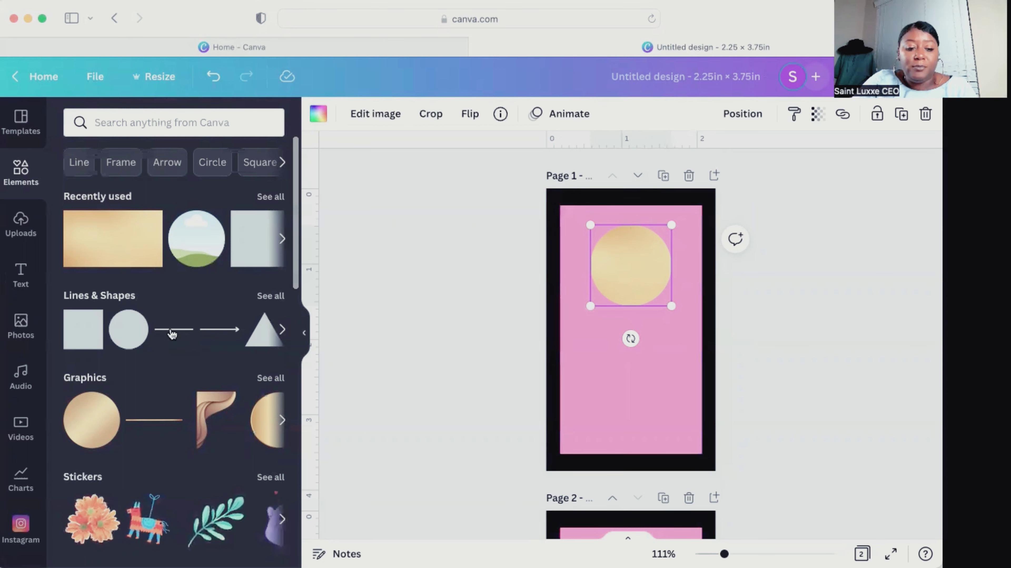
# - Add a circle shape, enlarge it over the gold circle and color it black
pyautogui.click(127, 340)
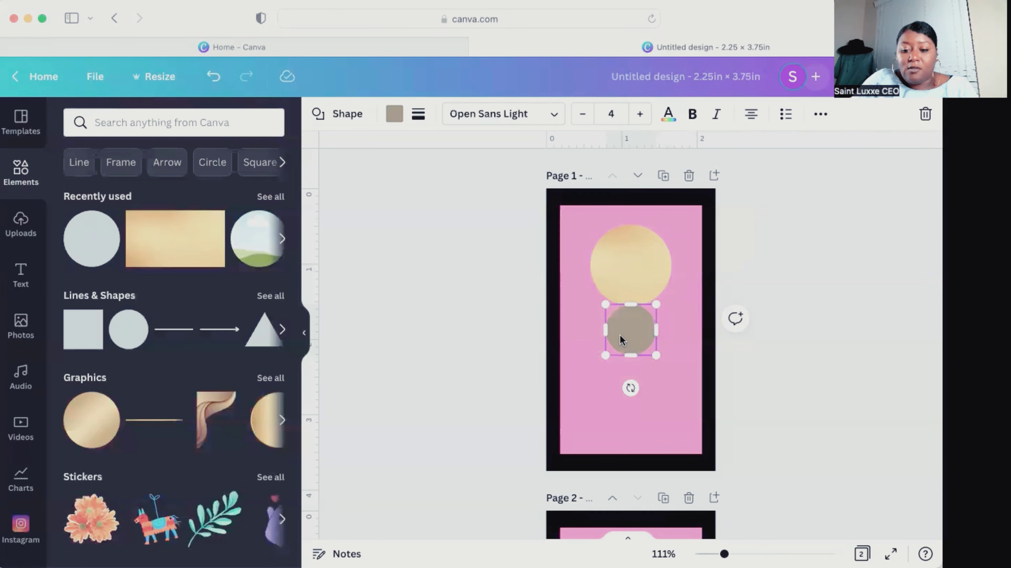
pyautogui.moveTo(619, 334); pyautogui.dragTo(654, 280)
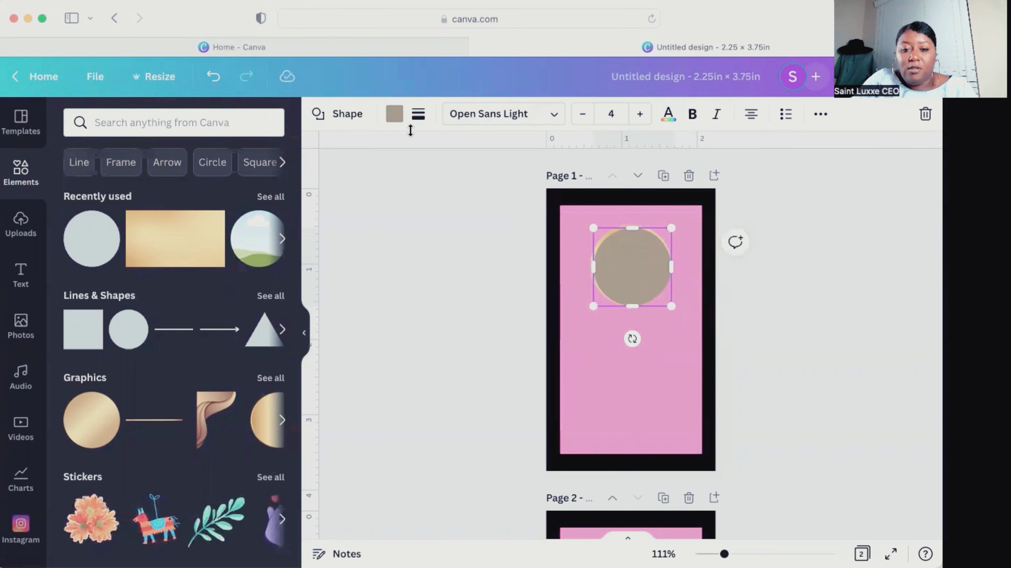
pyautogui.click(394, 118)
pyautogui.click(154, 189)
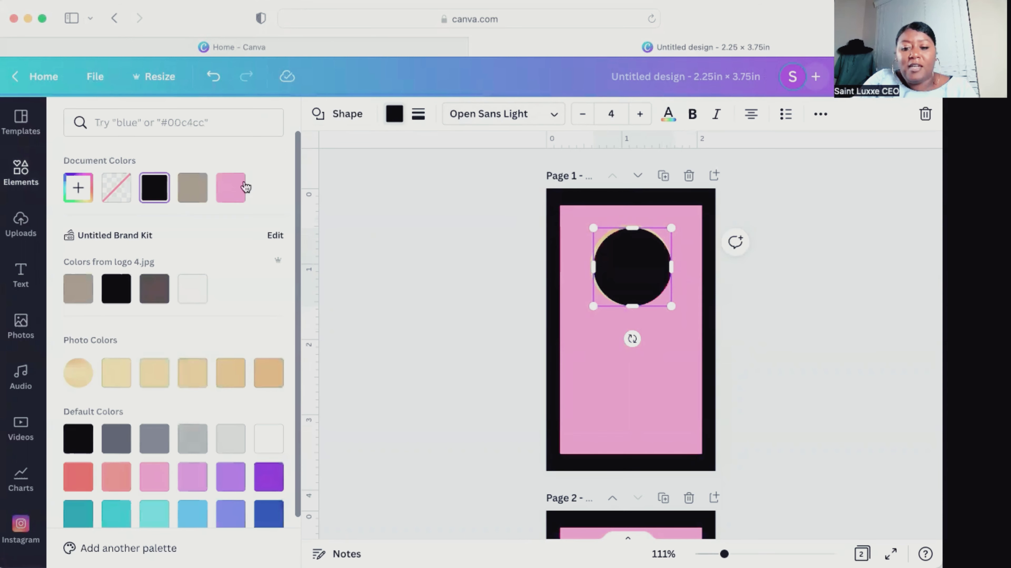
# - Shrink the black circle slightly and center it inside the gold circle, leaving a thin gold ring around it
pyautogui.moveTo(670, 306); pyautogui.dragTo(661, 297)
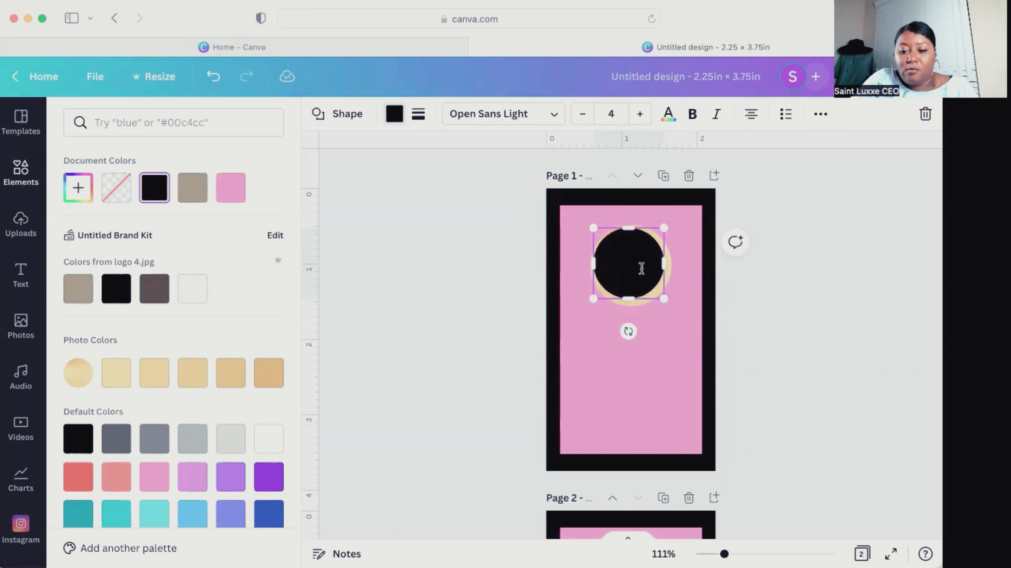
pyautogui.press('Escape')
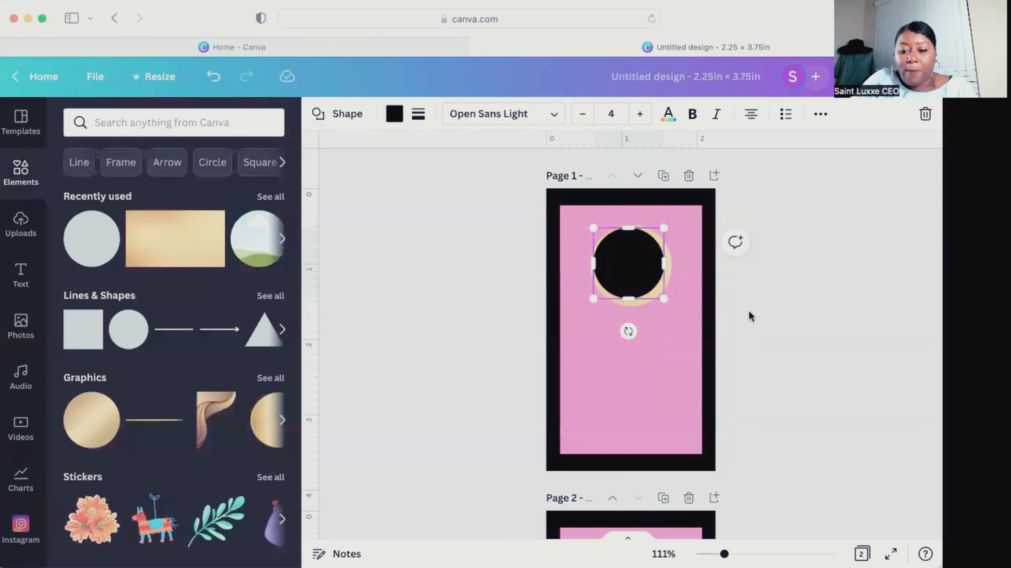
pyautogui.moveTo(634, 275); pyautogui.dragTo(636, 279)
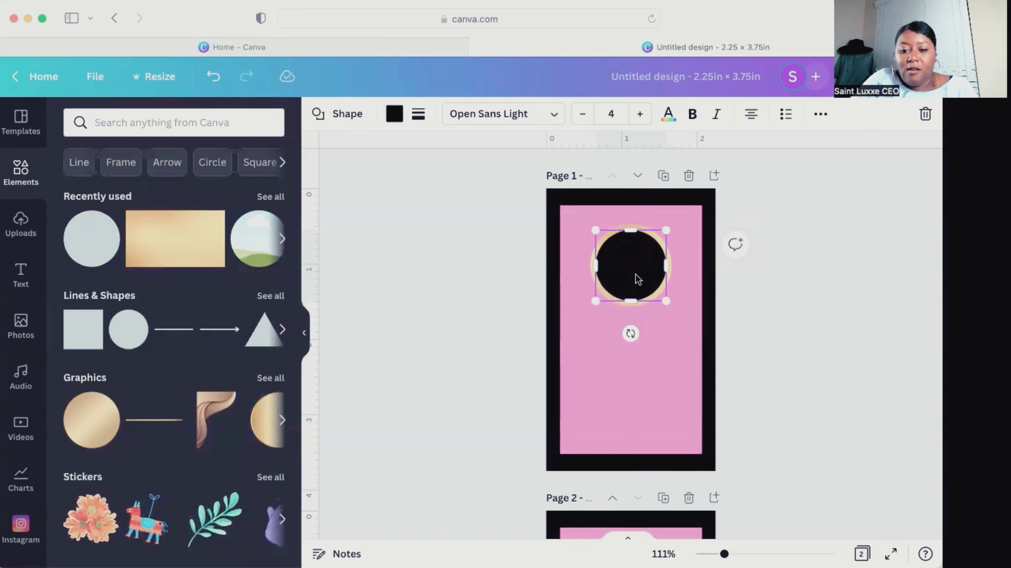
pyautogui.click(469, 294)
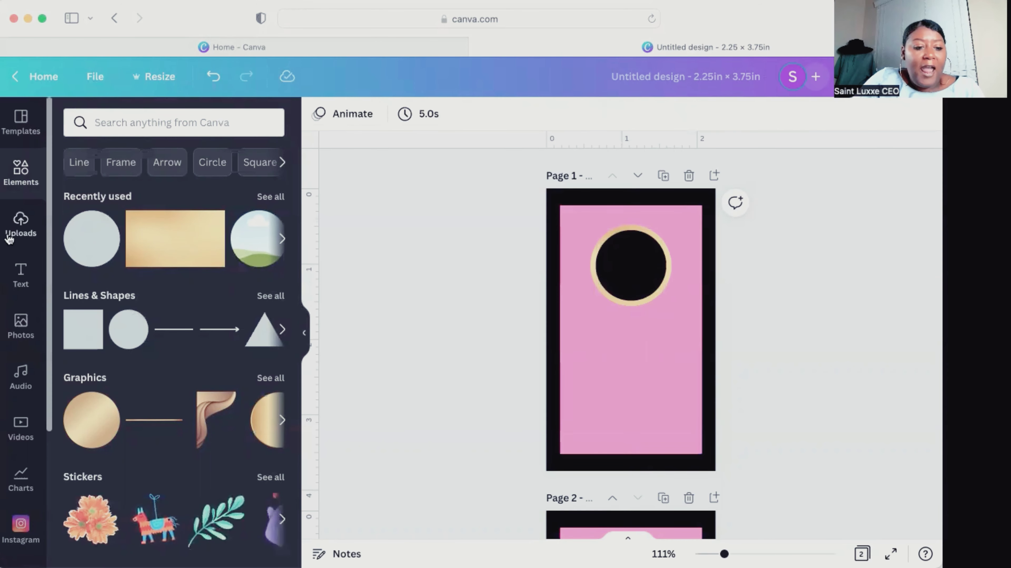
# - Add the uploaded Luxxe Life Boutique logo to page 1 and center it on the black circle
pyautogui.click(21, 224)
pyautogui.scroll(-15, 194, 415)
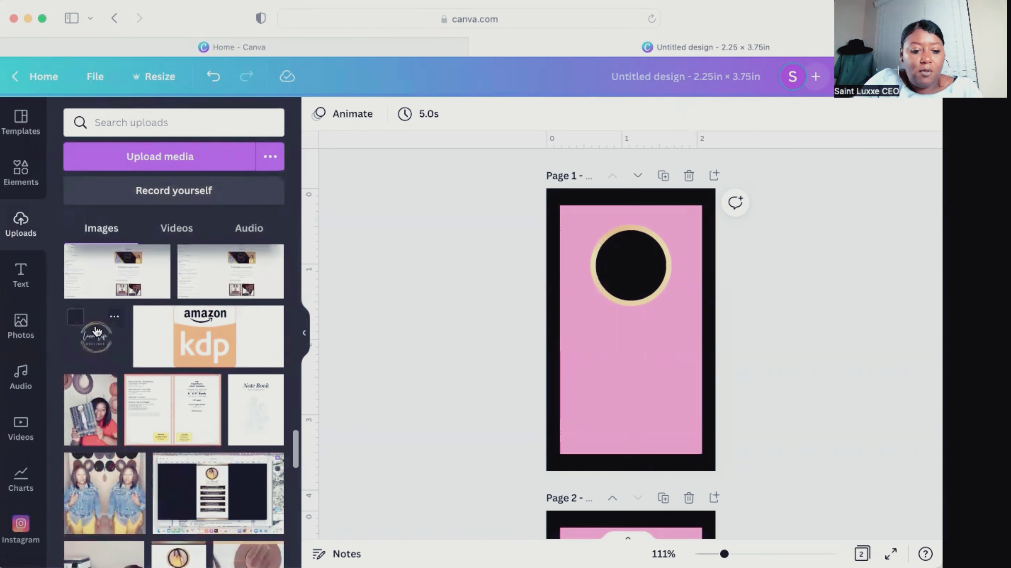
pyautogui.click(96, 336)
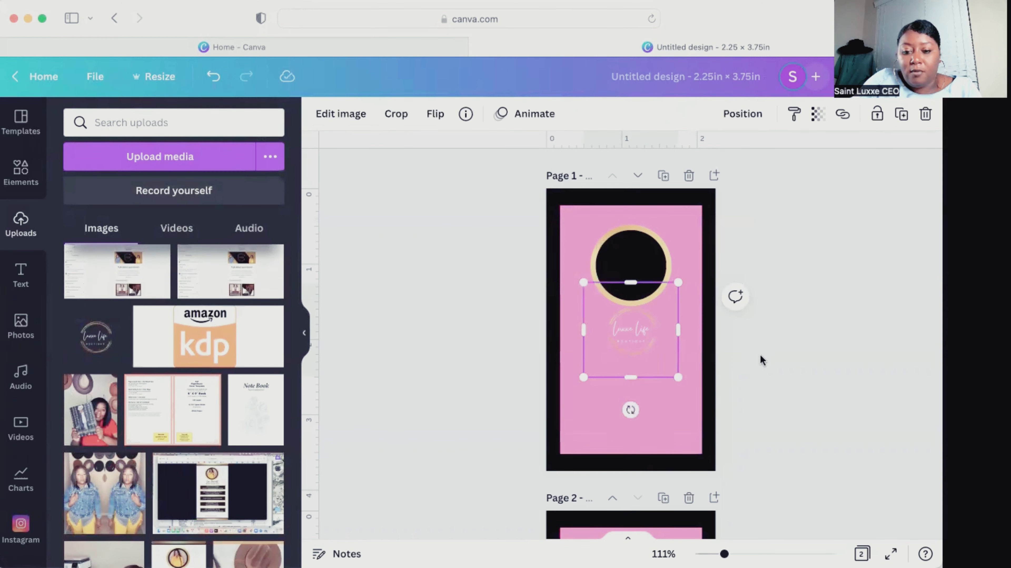
pyautogui.moveTo(670, 357); pyautogui.dragTo(650, 288)
pyautogui.click(686, 320)
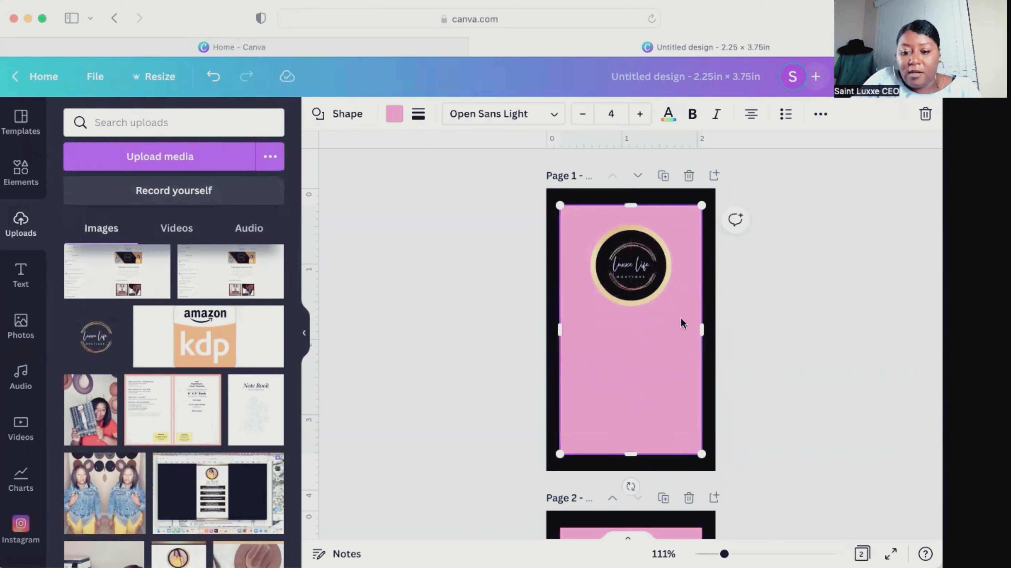
# - Enlarge the Luxxe Life Boutique logo slightly and recenter it within the black circle
pyautogui.click(633, 277)
pyautogui.click(666, 420)
pyautogui.click(621, 279)
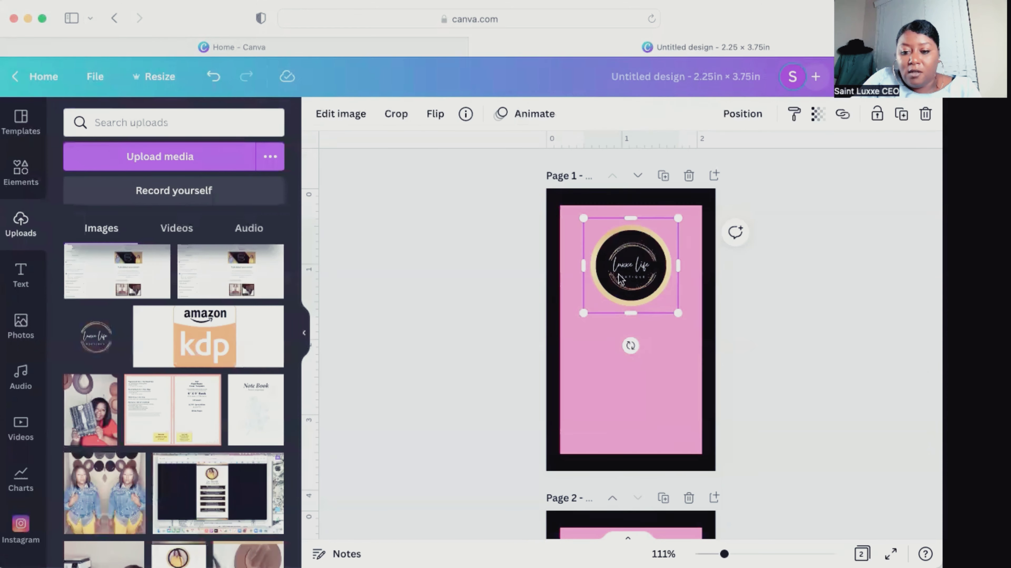
pyautogui.moveTo(675, 312); pyautogui.dragTo(688, 324)
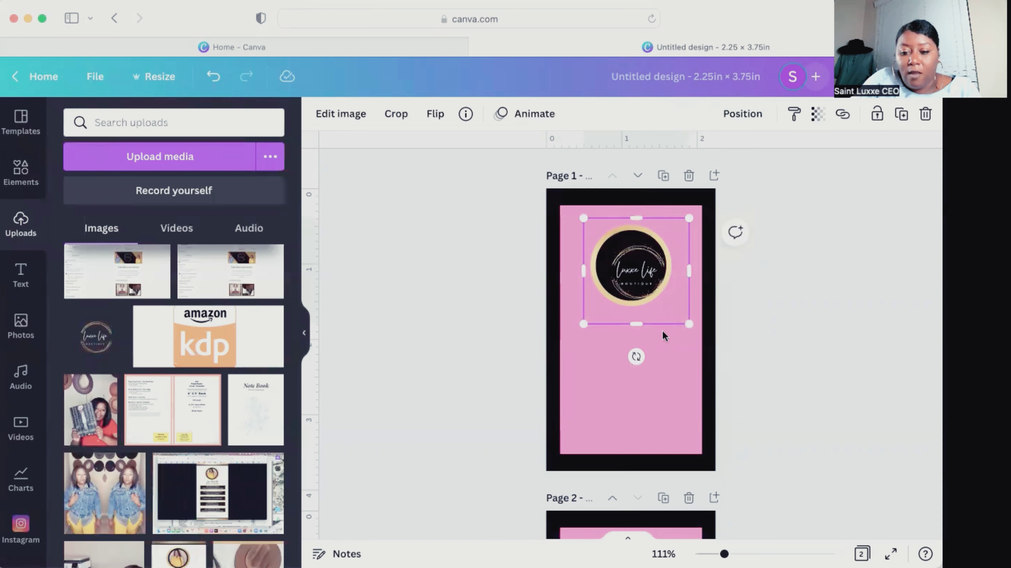
pyautogui.moveTo(644, 272); pyautogui.dragTo(633, 261)
pyautogui.click(806, 327)
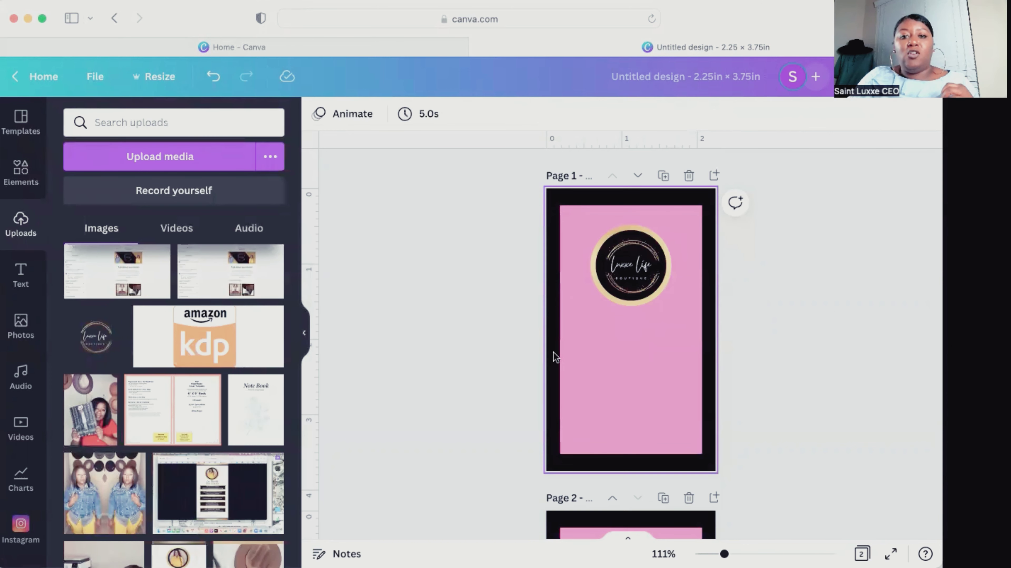
pyautogui.click(593, 359)
pyautogui.click(415, 312)
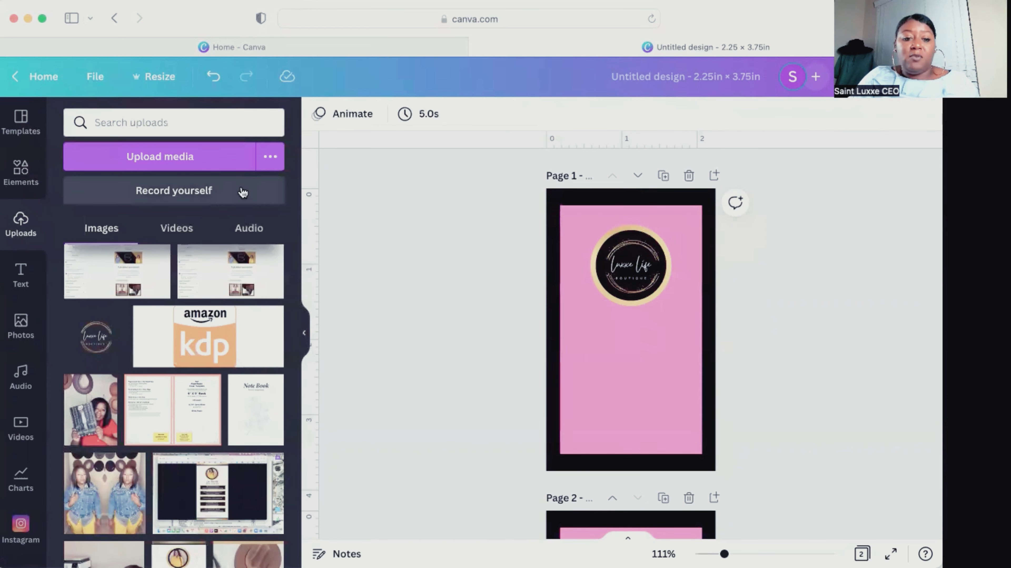
# - Add a heading reading "THANK YOU" to page 1
pyautogui.click(36, 262)
pyautogui.click(147, 190)
pyautogui.write('THAN')
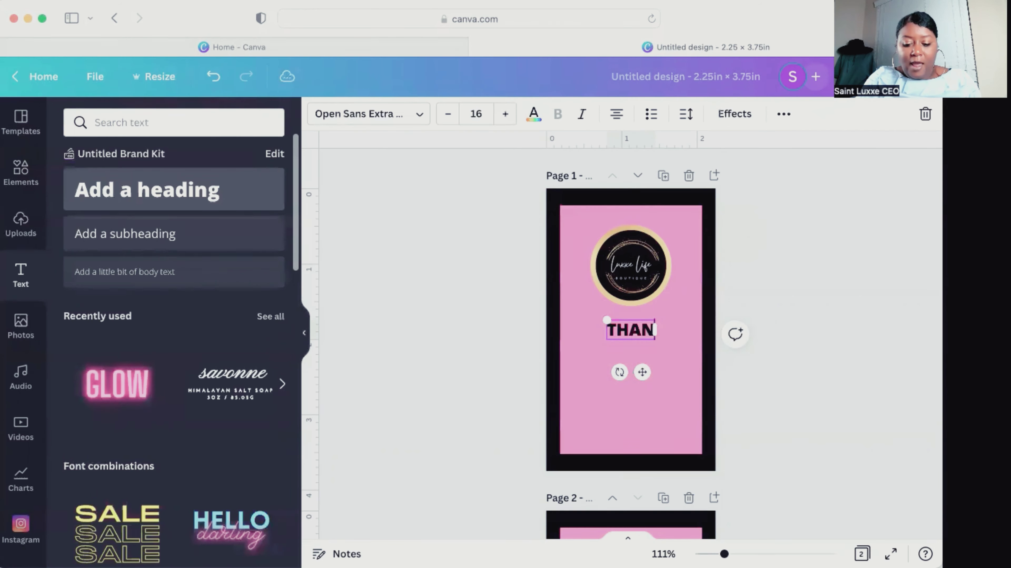
pyautogui.write('K')
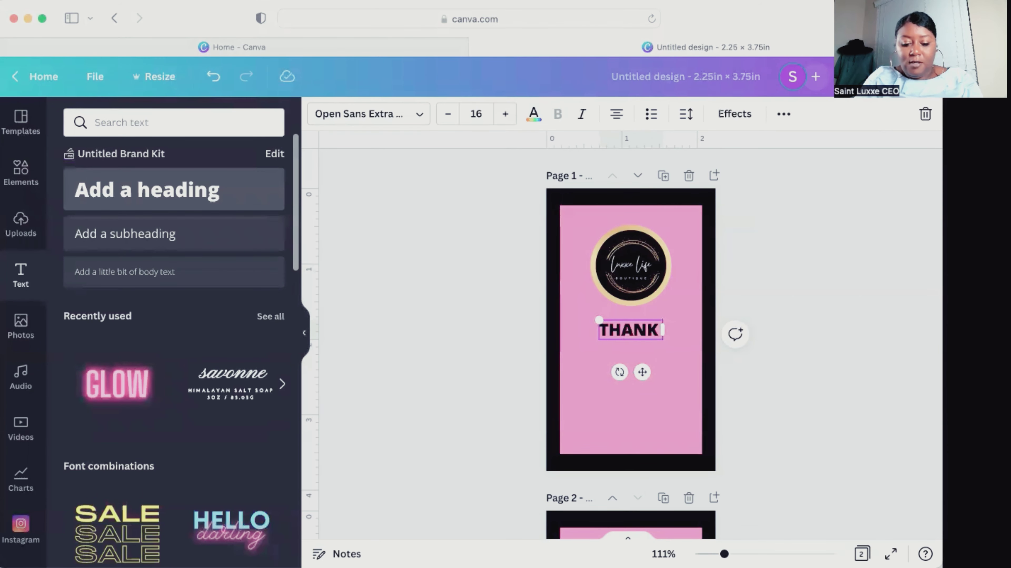
pyautogui.write(' YOU')
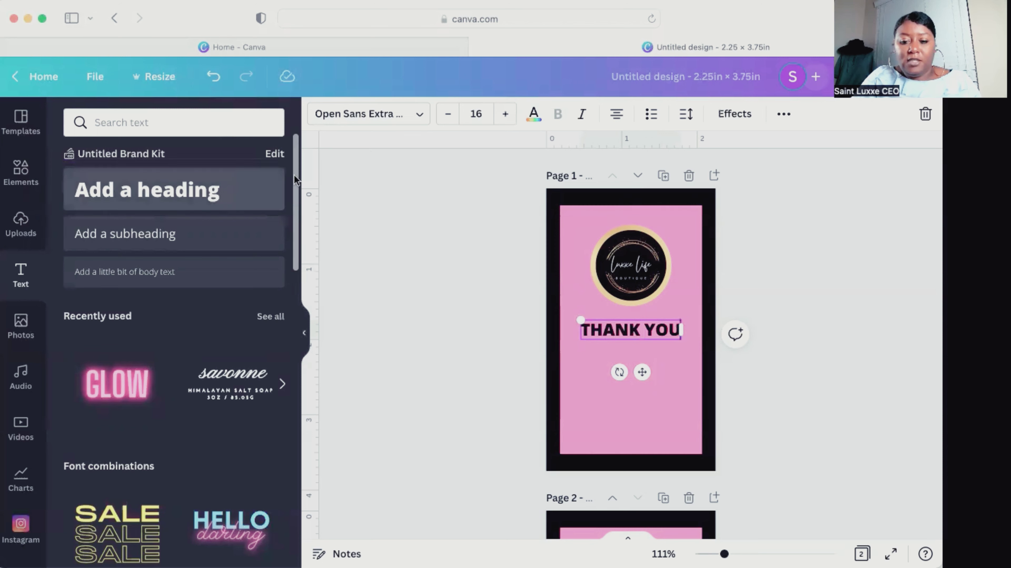
# - Set the "THANK YOU" heading's font to Abhaya Libre ExtraBold and its size to 21
pyautogui.click(370, 124)
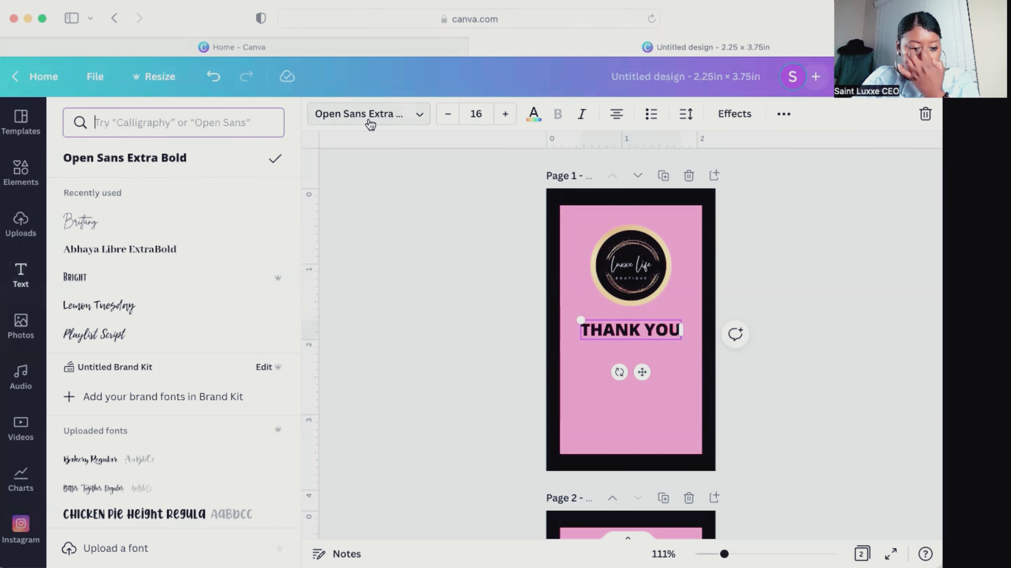
pyautogui.click(177, 251)
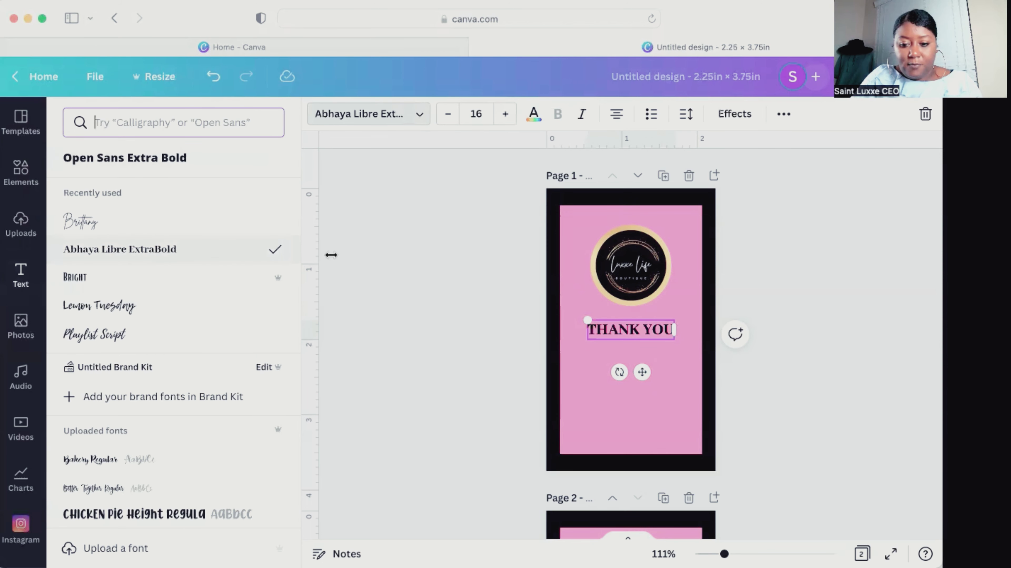
pyautogui.click(504, 114)
pyautogui.click(505, 114)
pyautogui.click(505, 114)
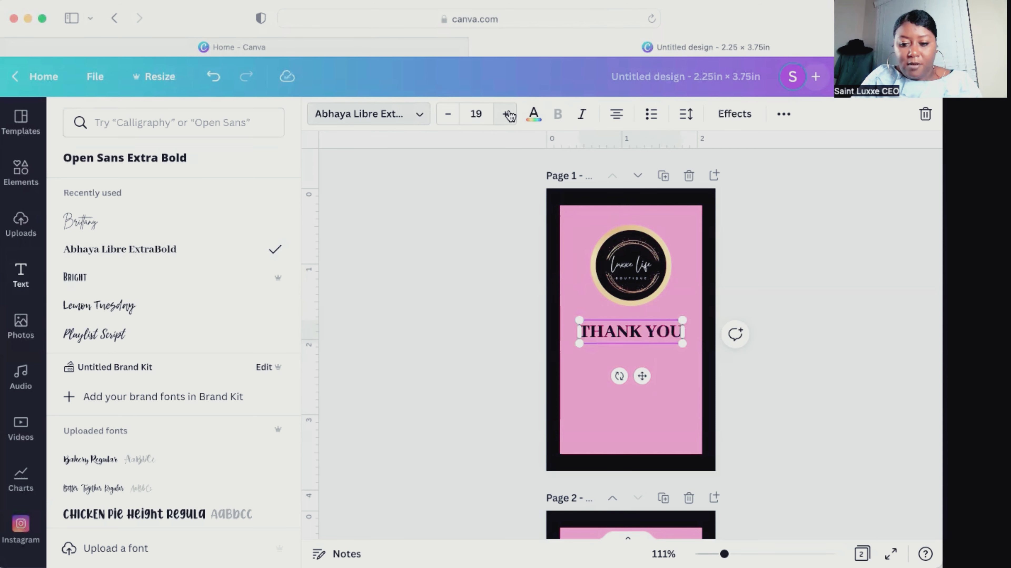
pyautogui.click(505, 113)
pyautogui.click(505, 114)
pyautogui.press('Escape')
pyautogui.click(665, 367)
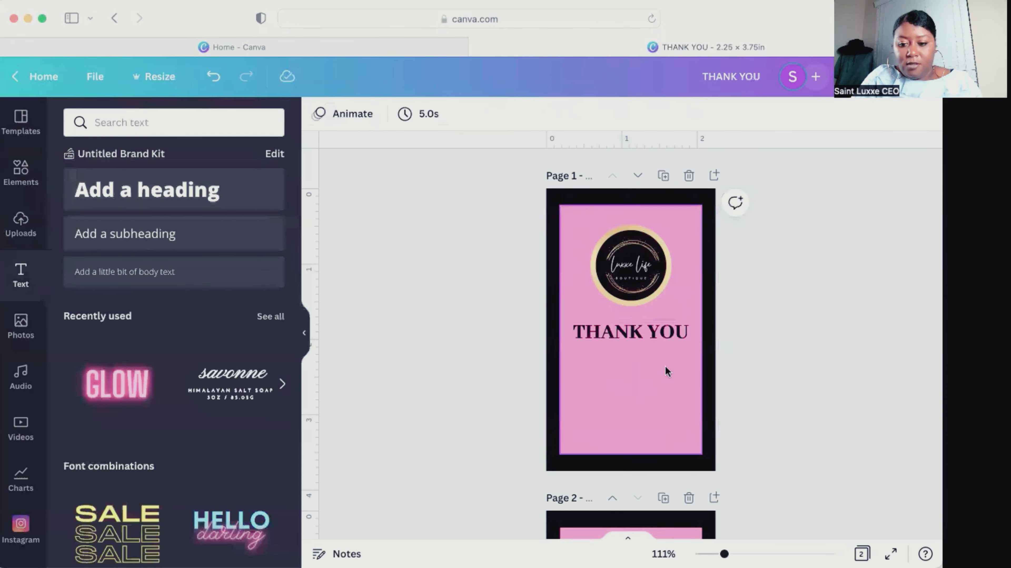
# - Move the "THANK YOU" heading up so it sits centered directly beneath the round logo
pyautogui.click(660, 332)
pyautogui.moveTo(660, 330); pyautogui.dragTo(661, 316)
pyautogui.click(414, 353)
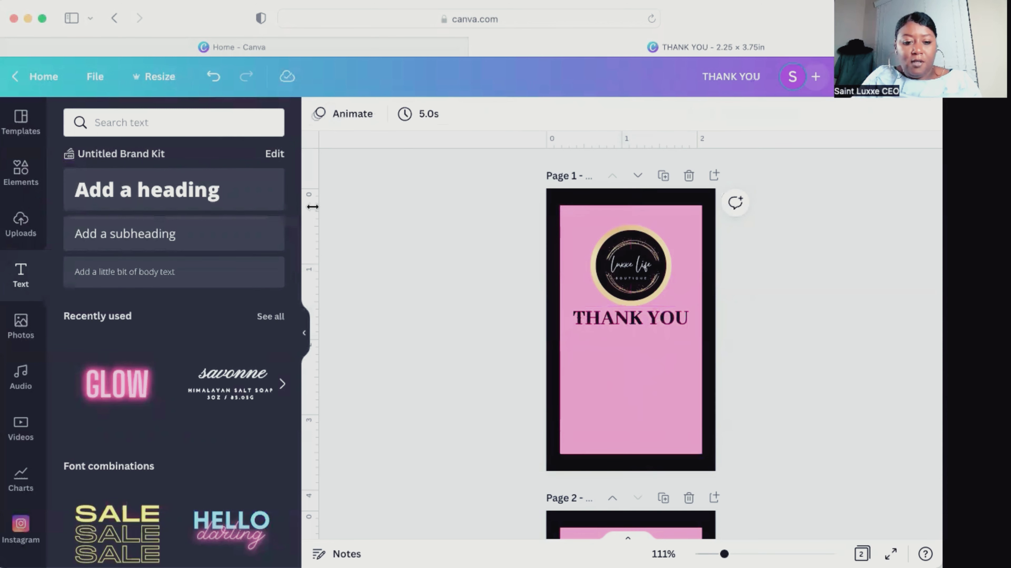
# - Add another heading to page 1 reading "for your purchase"
pyautogui.click(150, 190)
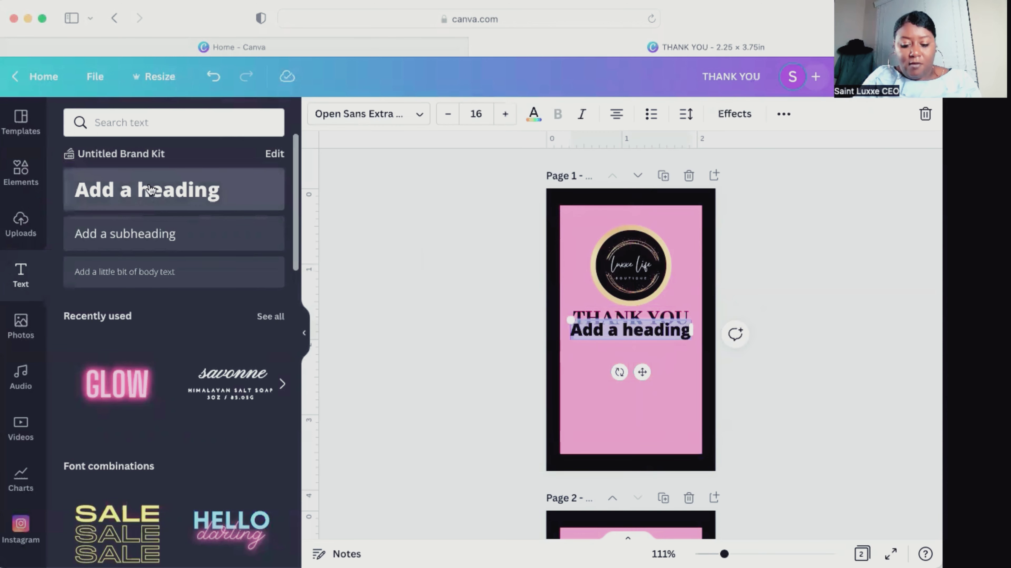
pyautogui.write('for y')
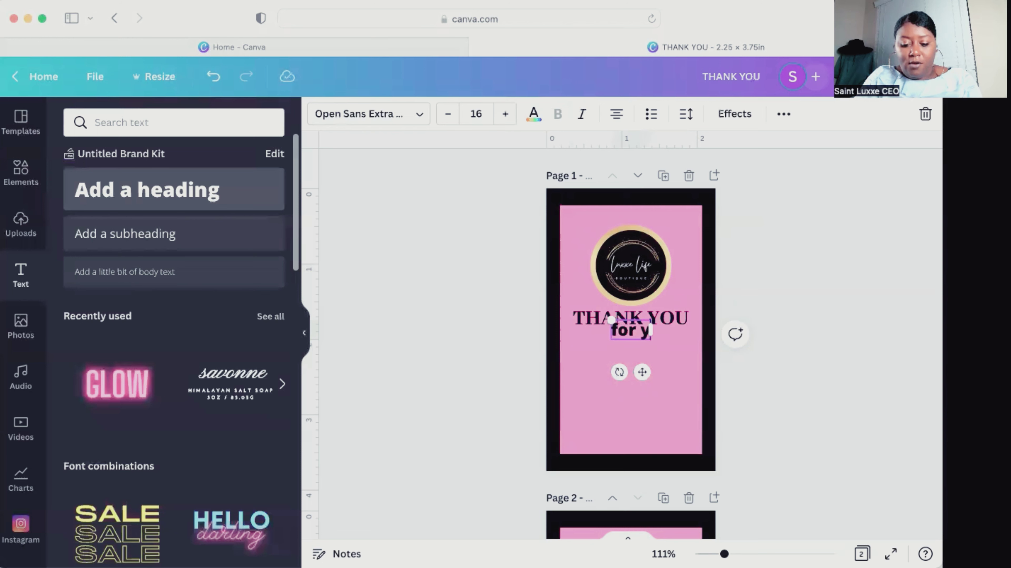
pyautogui.write('our purchase')
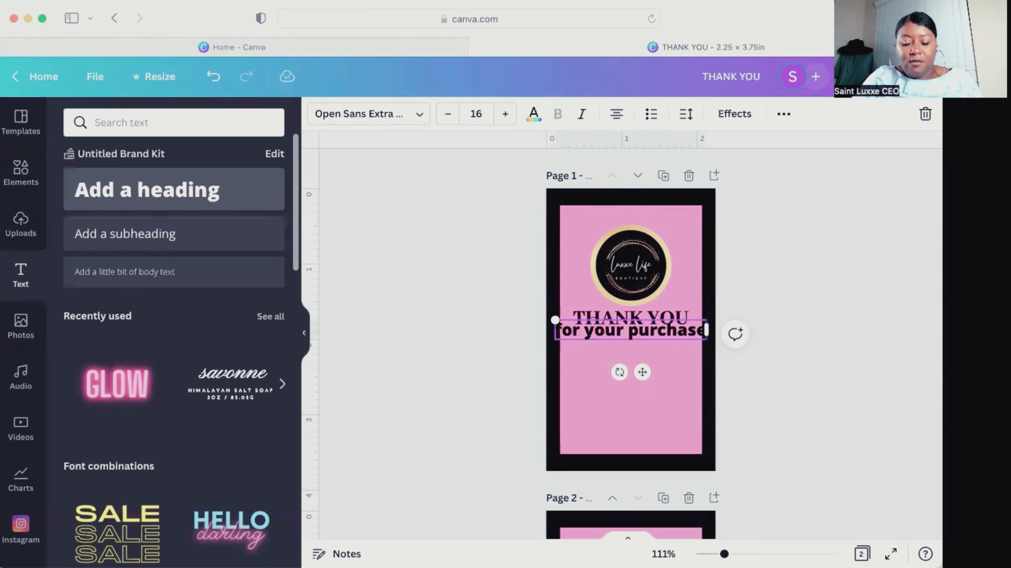
# - Change the "for your purchase" text to the Brittany font and move it down just below "THANK YOU"
pyautogui.click(323, 113)
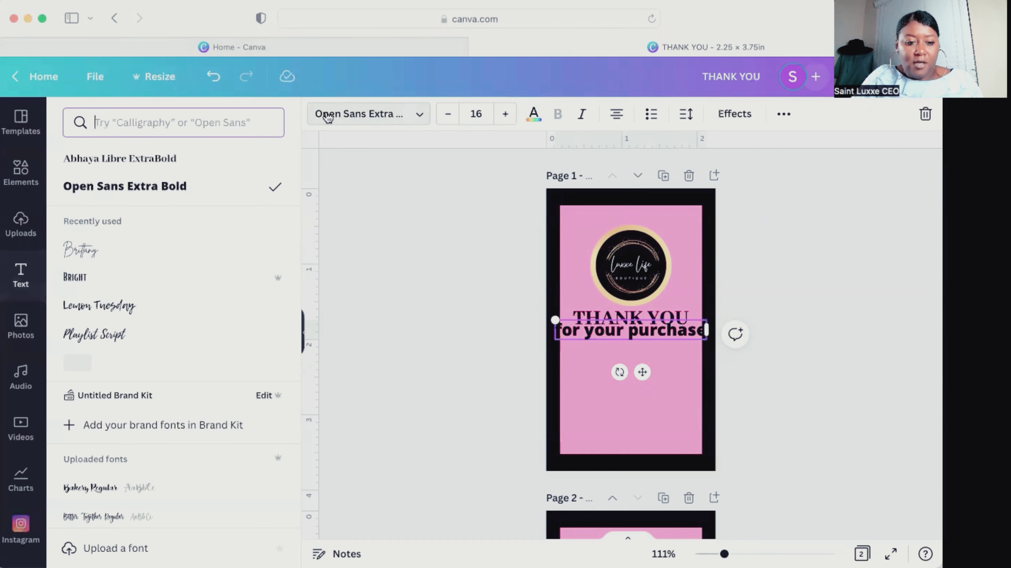
pyautogui.click(79, 253)
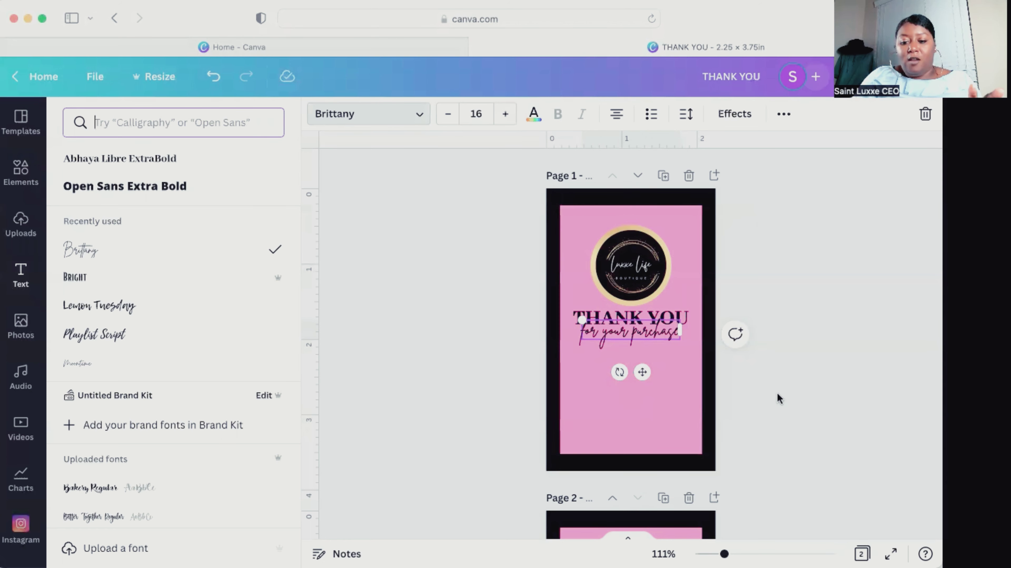
pyautogui.click(790, 393)
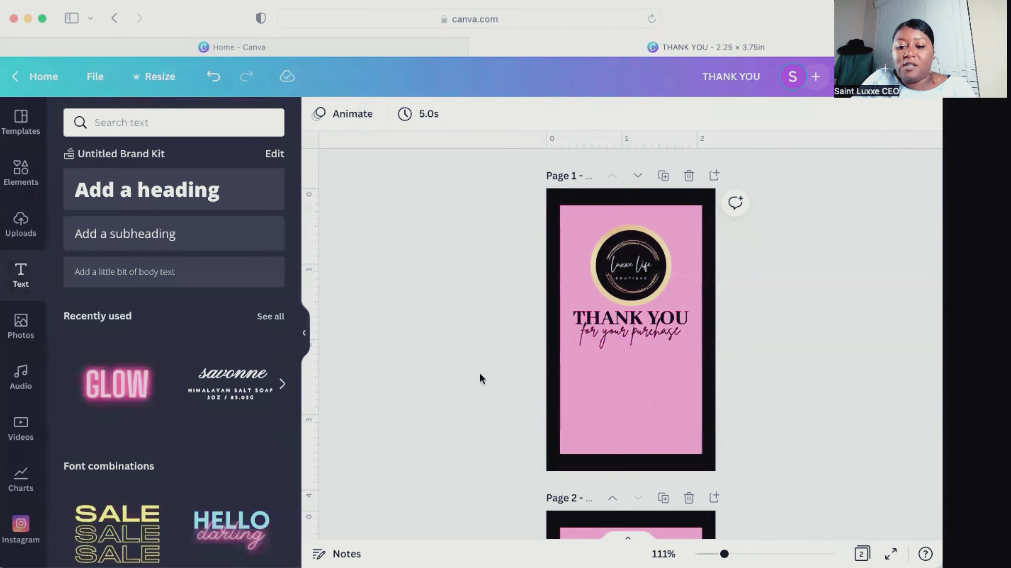
pyautogui.moveTo(660, 328); pyautogui.dragTo(660, 338)
pyautogui.click(812, 286)
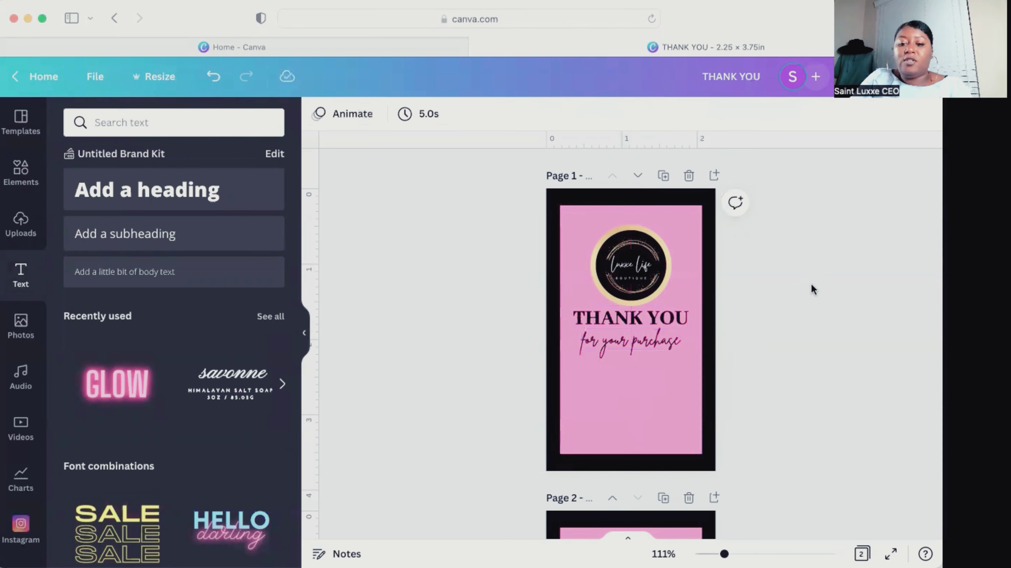
pyautogui.click(252, 187)
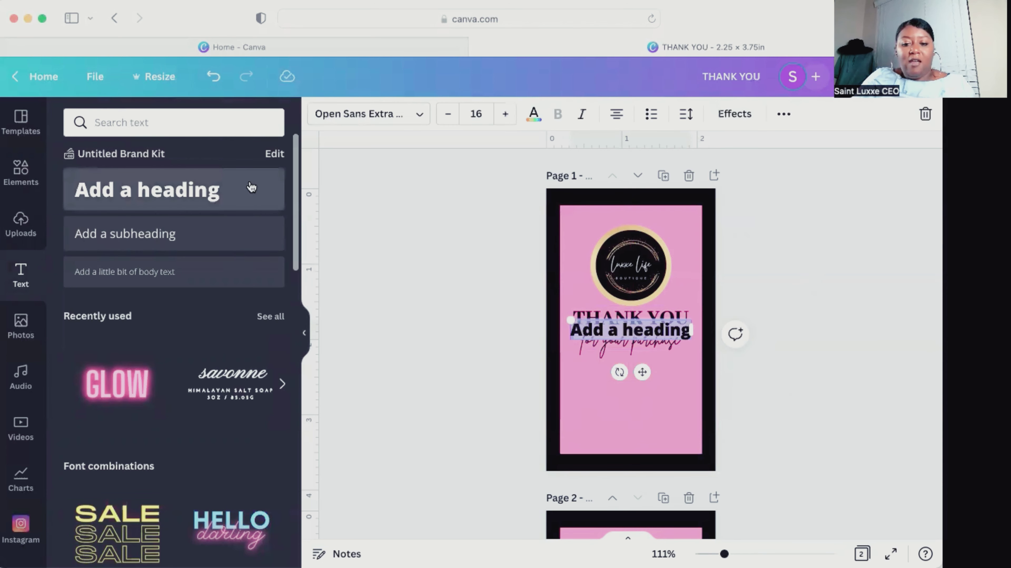
pyautogui.write('www')
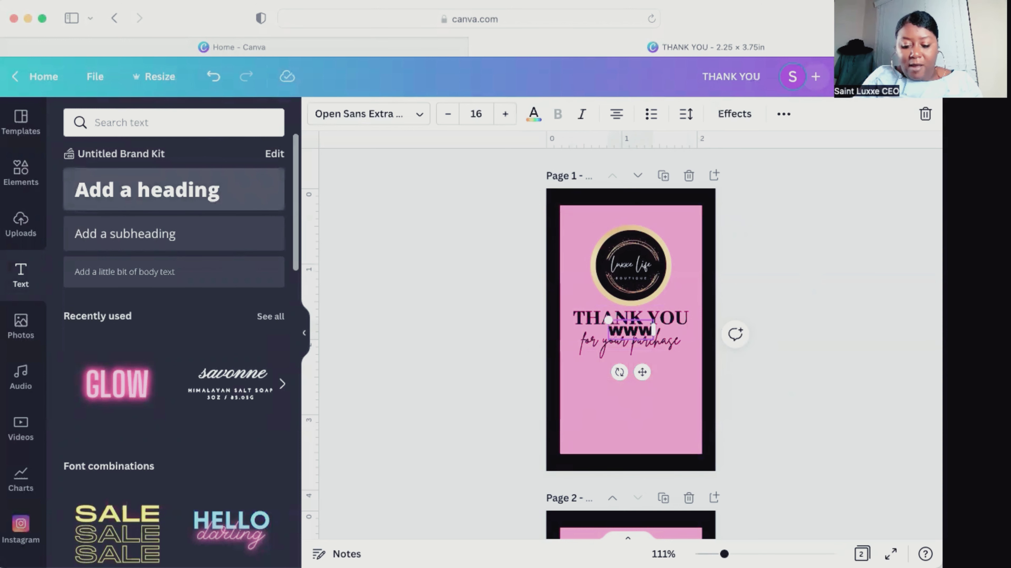
pyautogui.write('.luxxe')
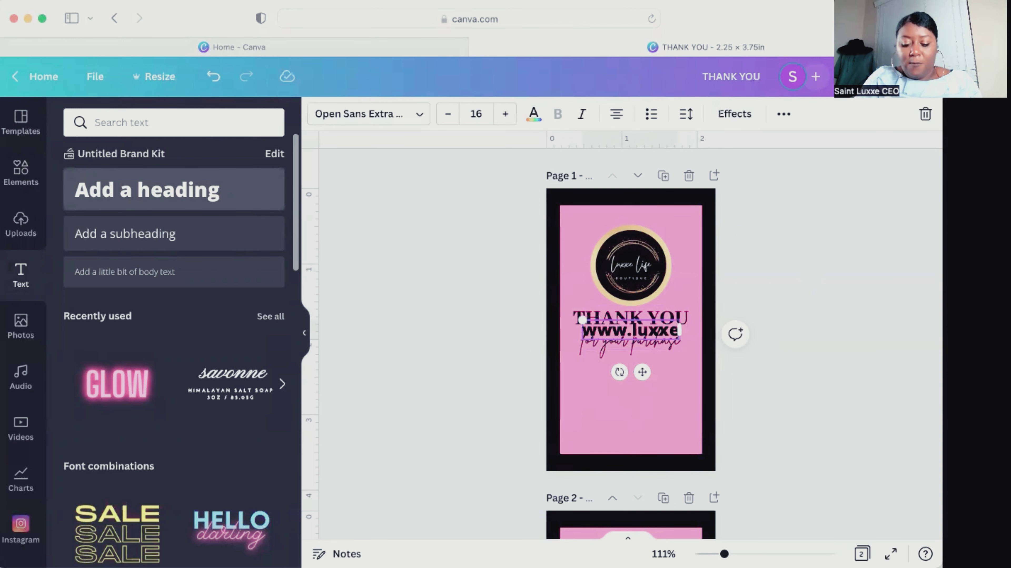
pyautogui.write('life')
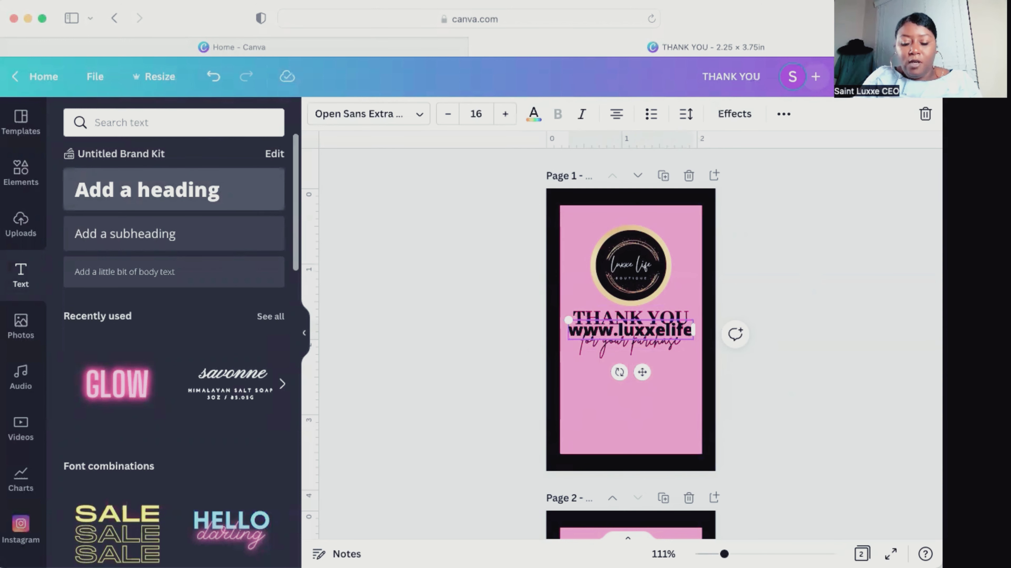
pyautogui.write('.')
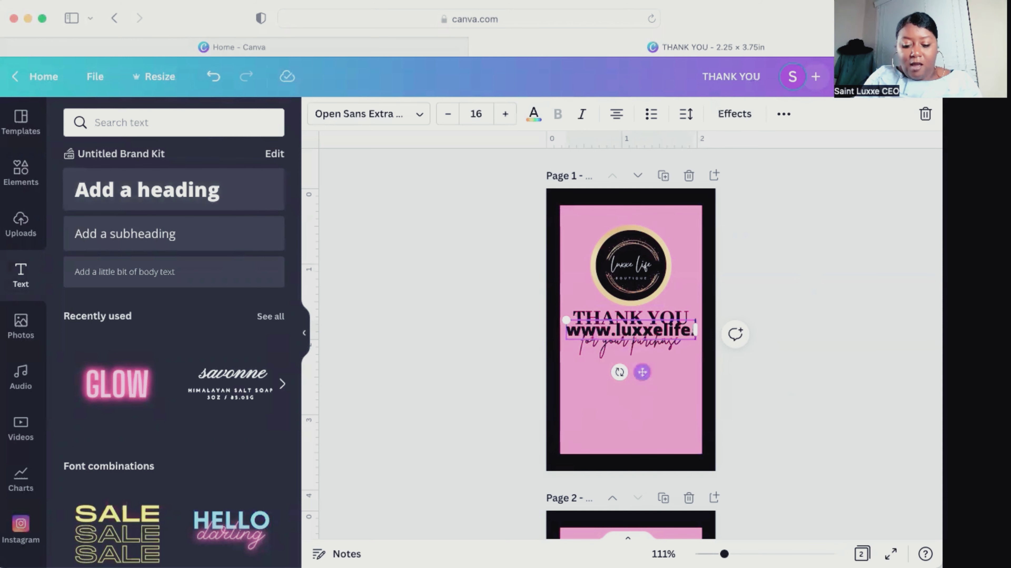
pyautogui.write('com')
pyautogui.click(738, 409)
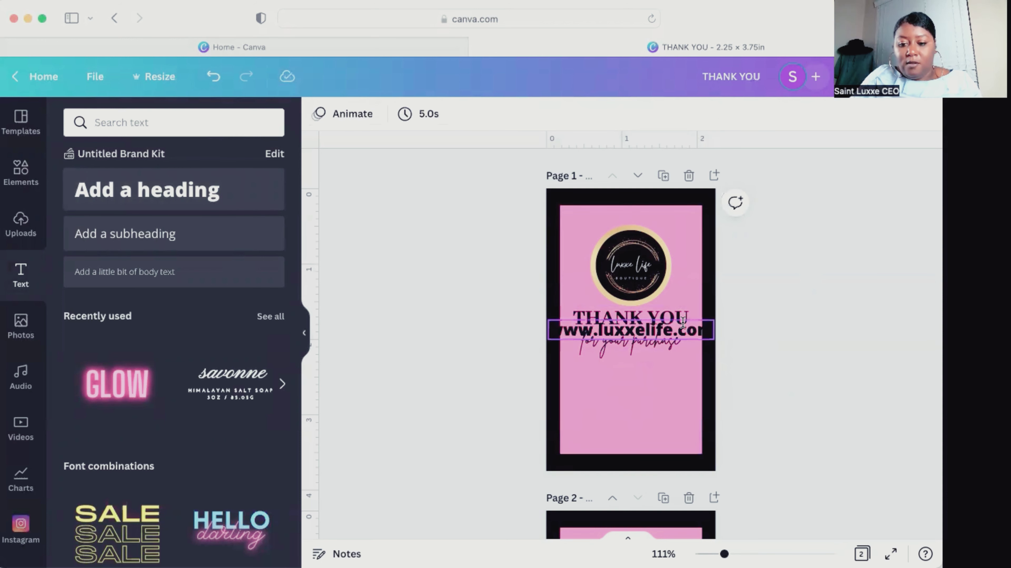
# - Reduce the website address to size 11 and move it down to sit centered at the bottom of page 1's pink panel
pyautogui.moveTo(683, 323); pyautogui.dragTo(682, 393)
pyautogui.click(448, 119)
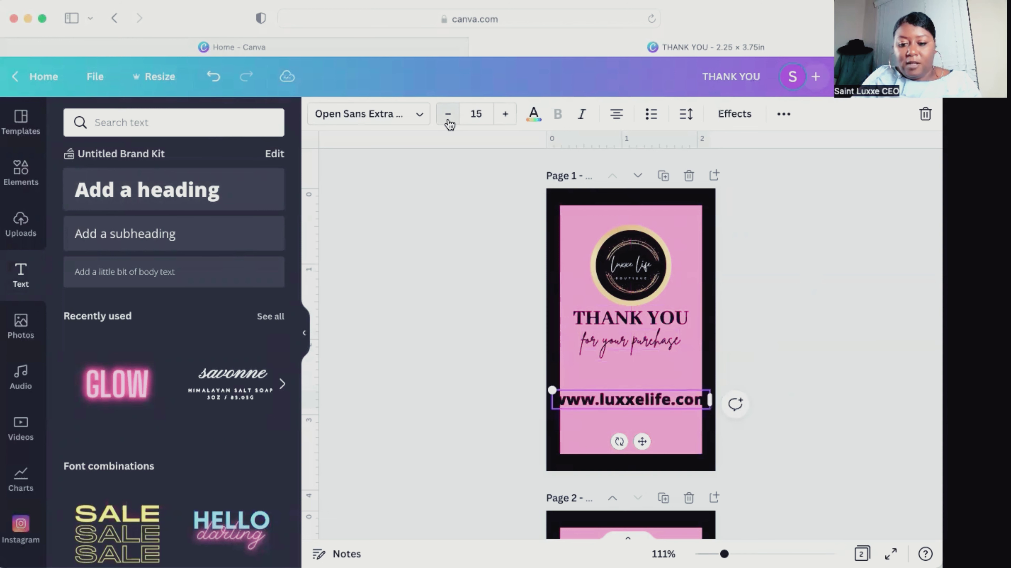
pyautogui.click(449, 119)
pyautogui.click(449, 119)
pyautogui.click(449, 120)
pyautogui.click(448, 119)
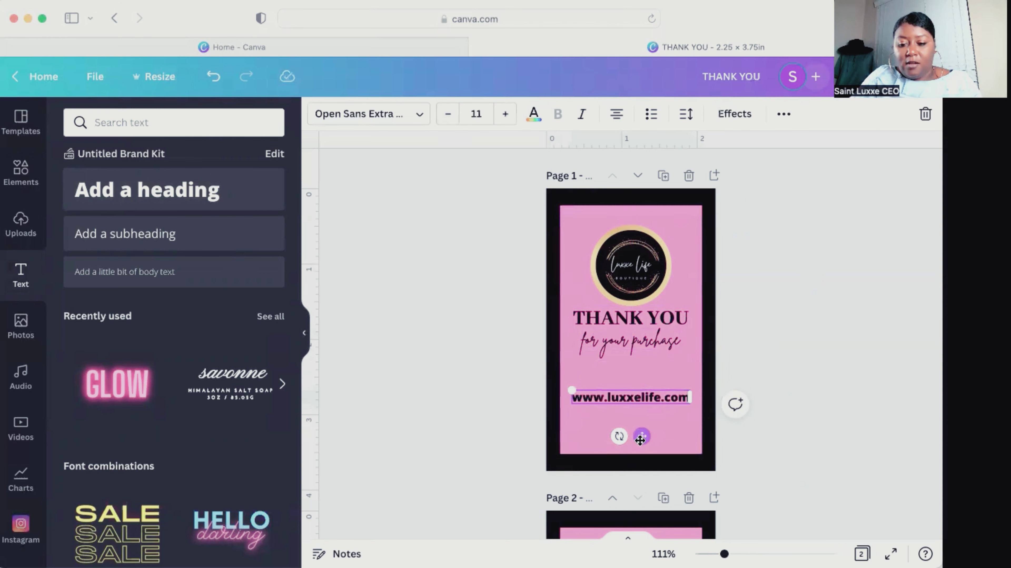
pyautogui.moveTo(640, 440); pyautogui.dragTo(639, 481)
pyautogui.click(772, 353)
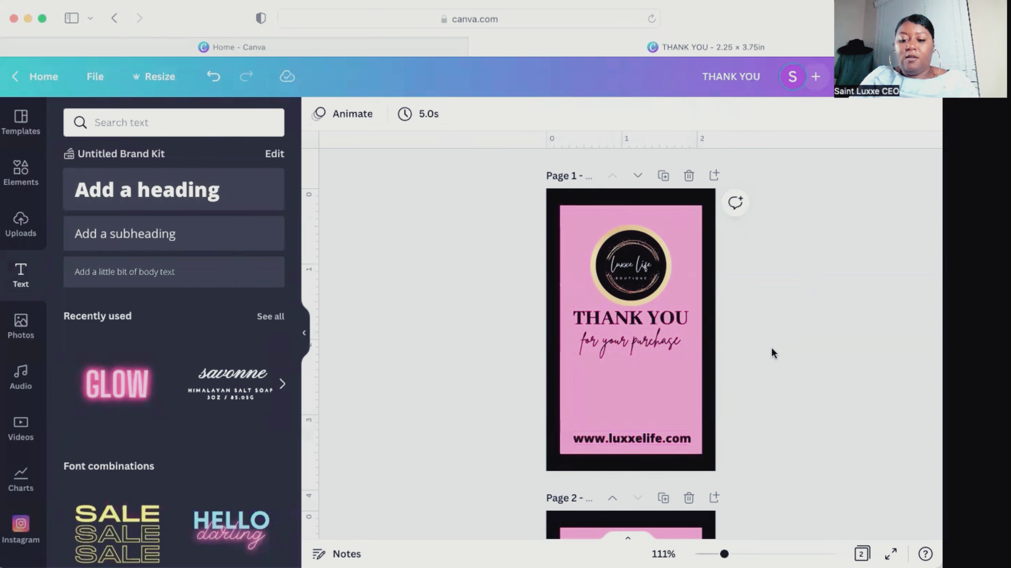
pyautogui.moveTo(655, 439); pyautogui.dragTo(653, 439)
pyautogui.click(799, 320)
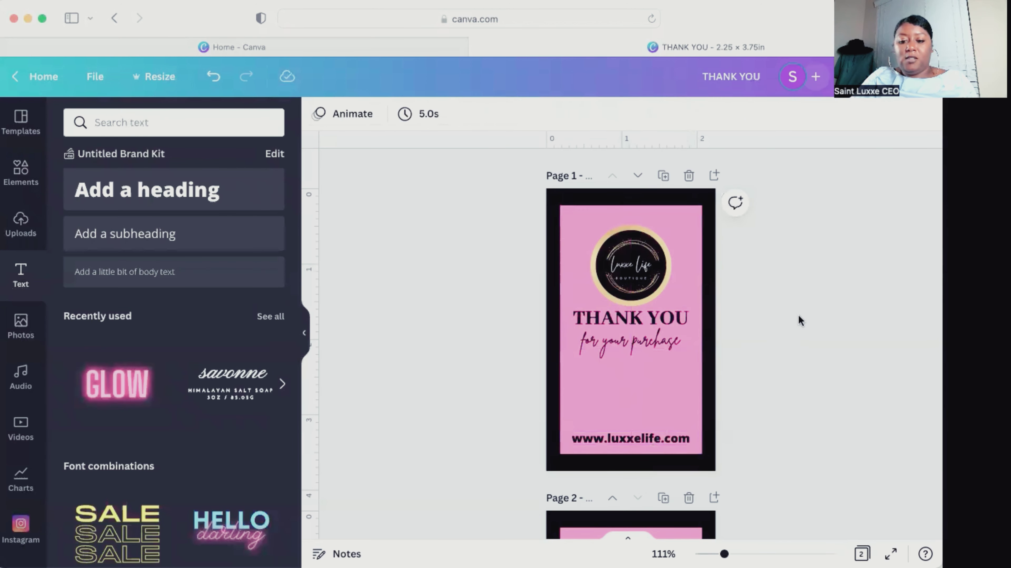
# - Set the website address's font to Abhaya Libre ExtraBold and its size to 15
pyautogui.click(652, 438)
pyautogui.click(361, 112)
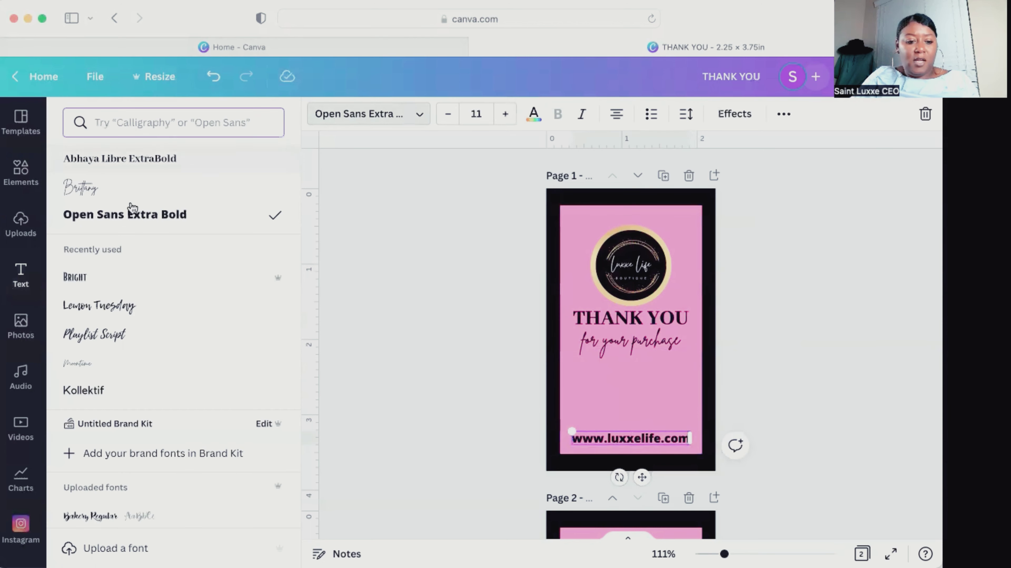
pyautogui.click(111, 159)
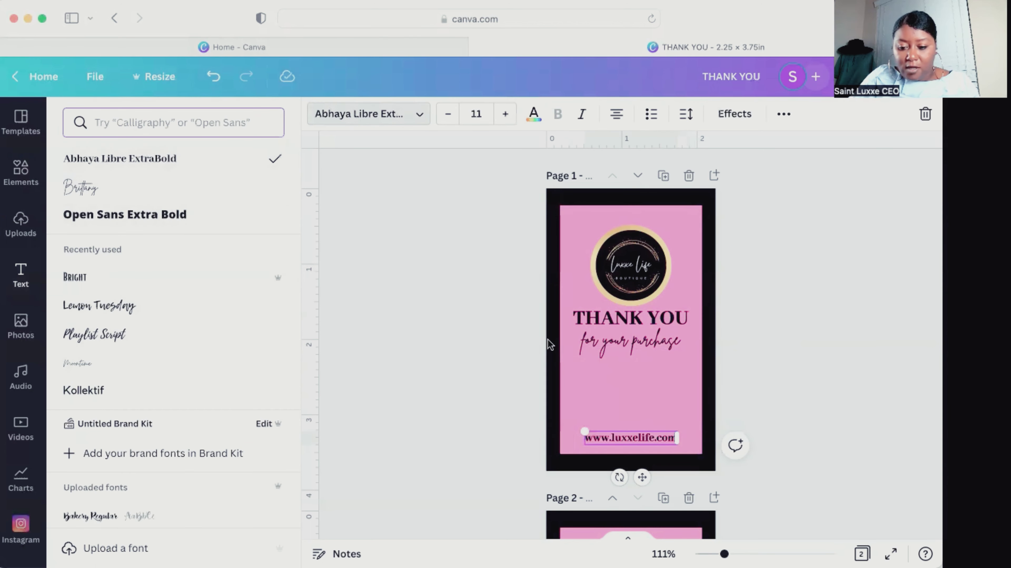
pyautogui.click(503, 114)
pyautogui.click(503, 114)
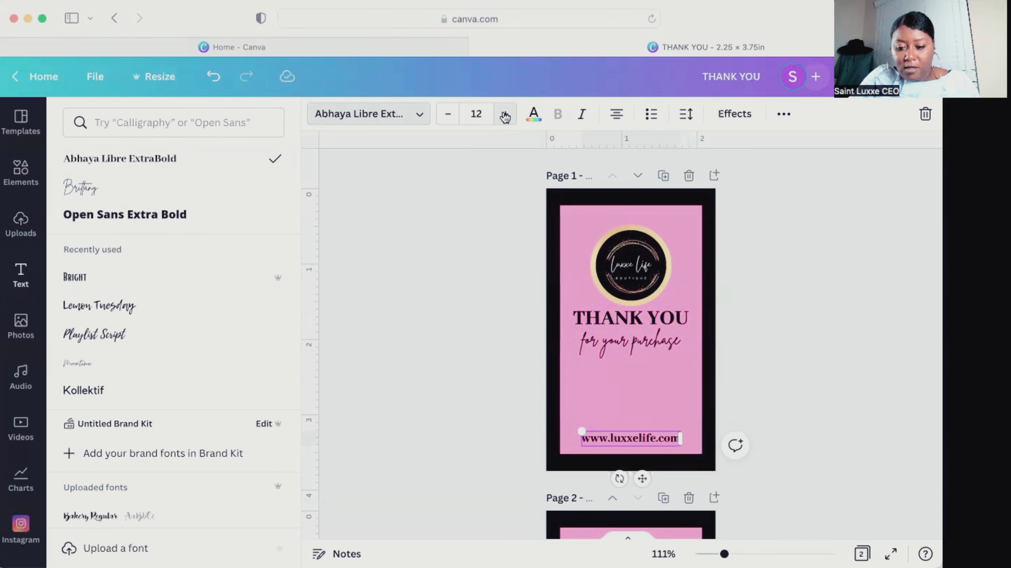
pyautogui.click(504, 115)
pyautogui.click(505, 116)
pyautogui.click(465, 332)
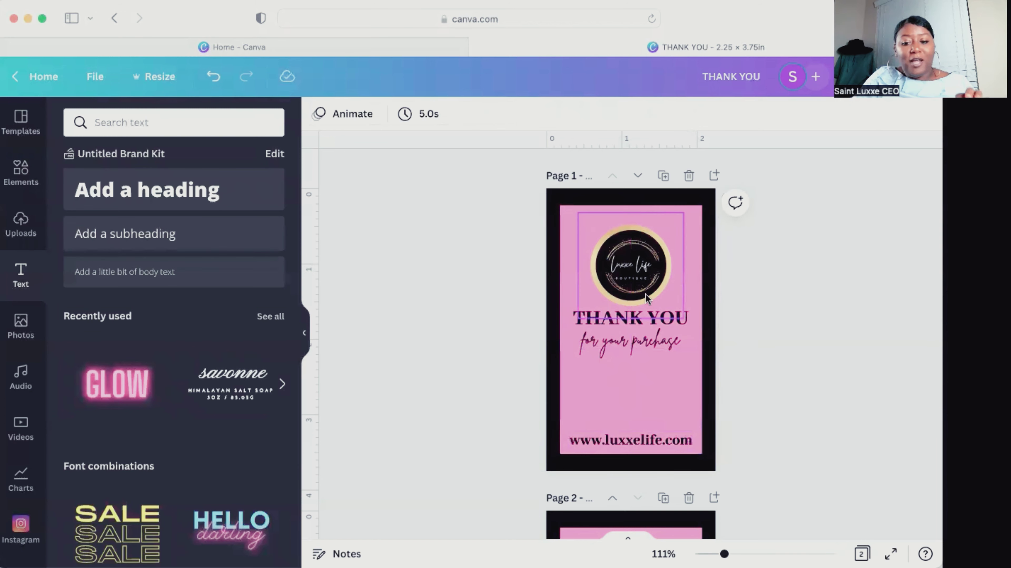
# - Add a heading to page 2 reading "I Know Your Gonna Love It!!!"
pyautogui.scroll(-2, 734, 388)
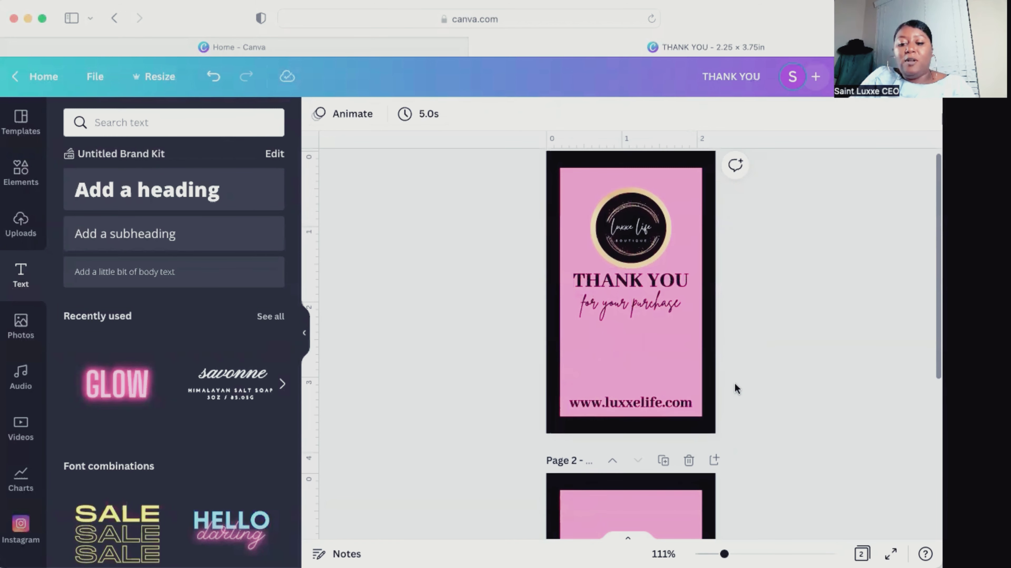
pyautogui.scroll(-5, 734, 383)
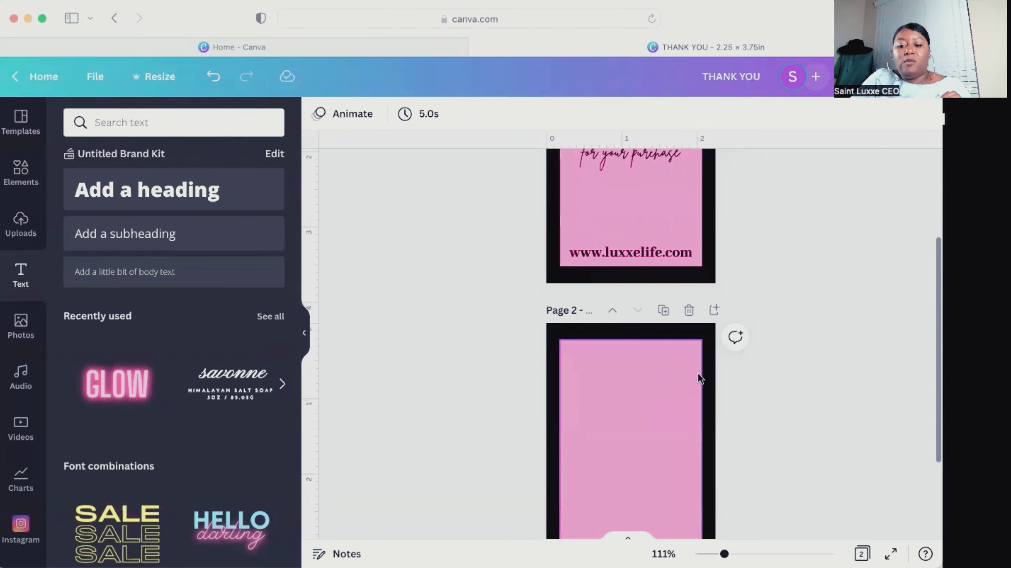
pyautogui.click(678, 411)
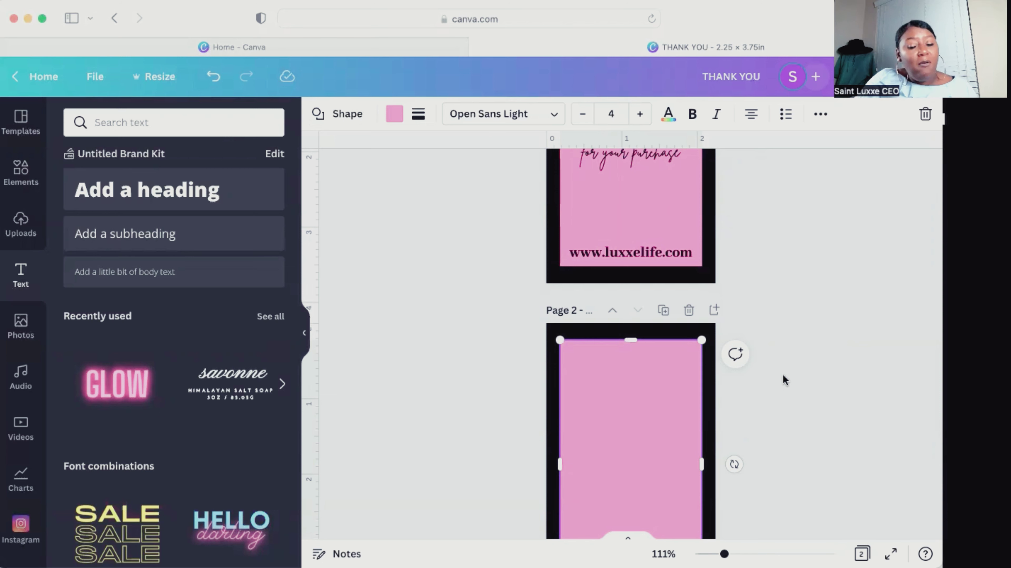
pyautogui.scroll(2, 797, 374)
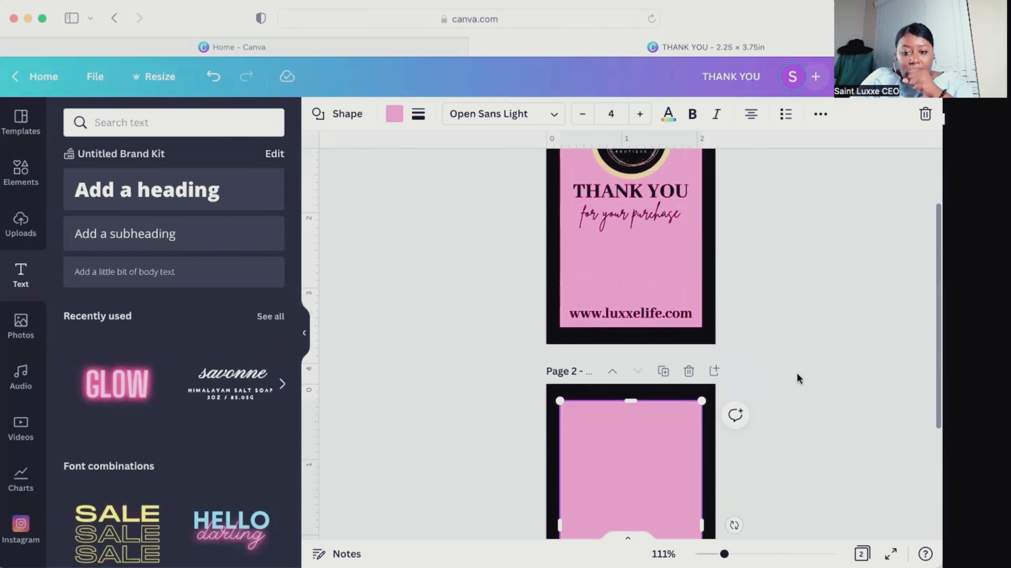
pyautogui.scroll(-3, 797, 374)
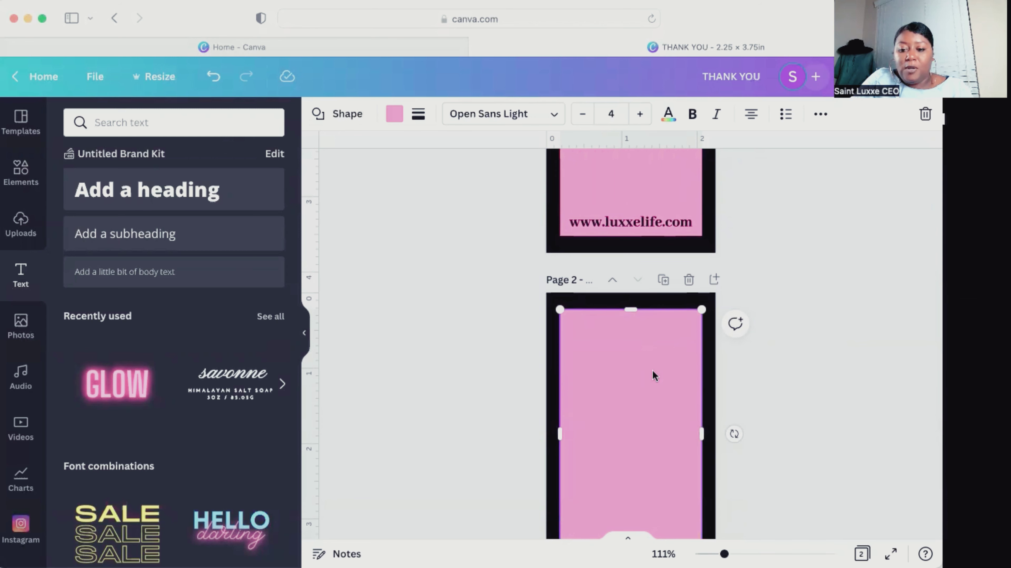
pyautogui.click(813, 390)
pyautogui.click(641, 390)
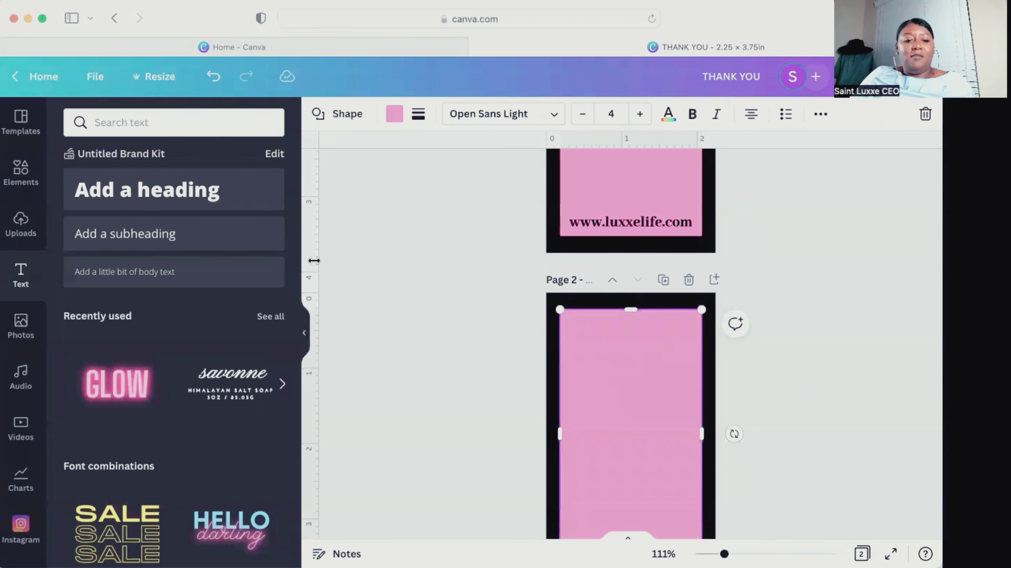
pyautogui.click(174, 194)
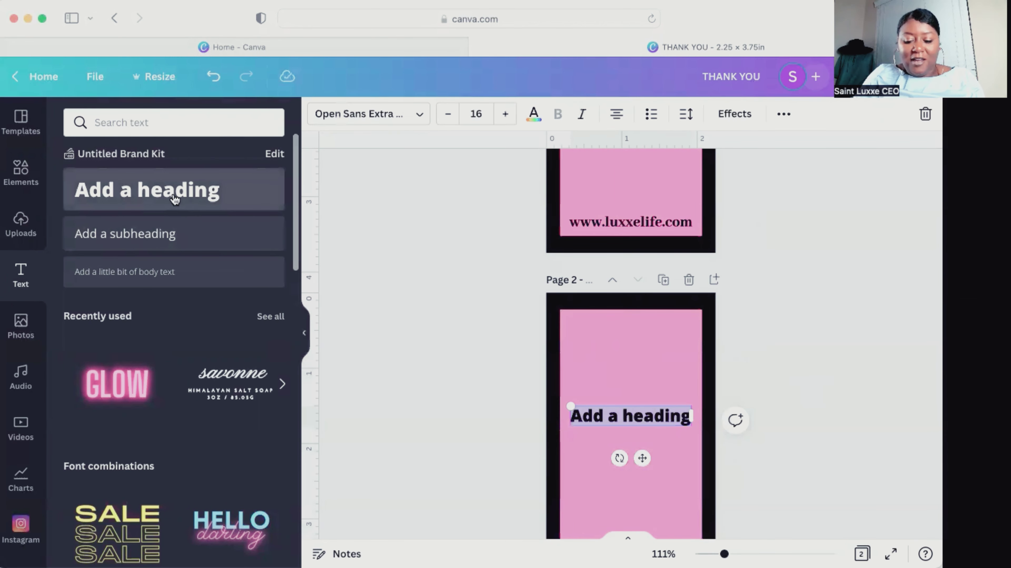
pyautogui.write('I Kno')
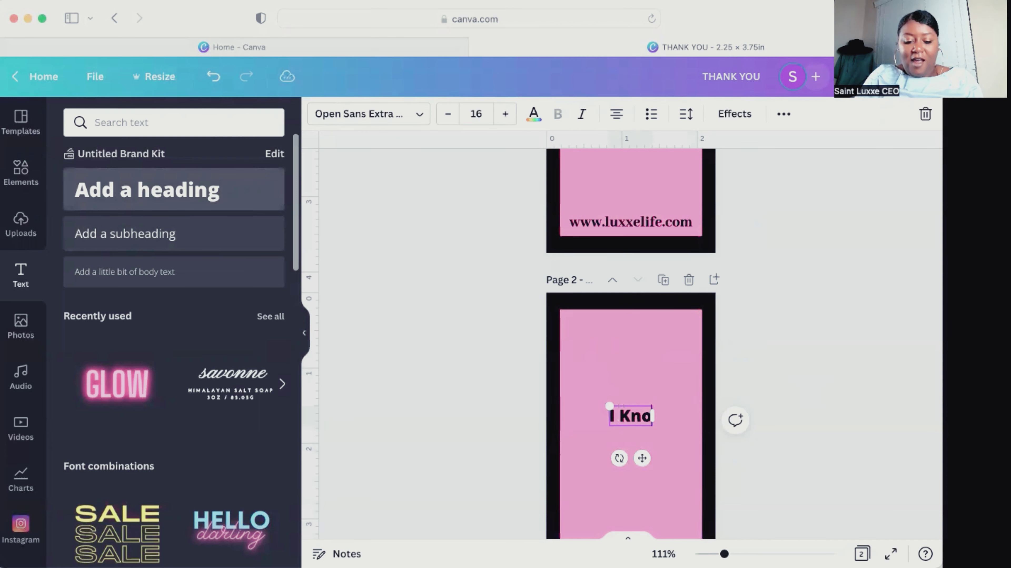
pyautogui.write('w Your')
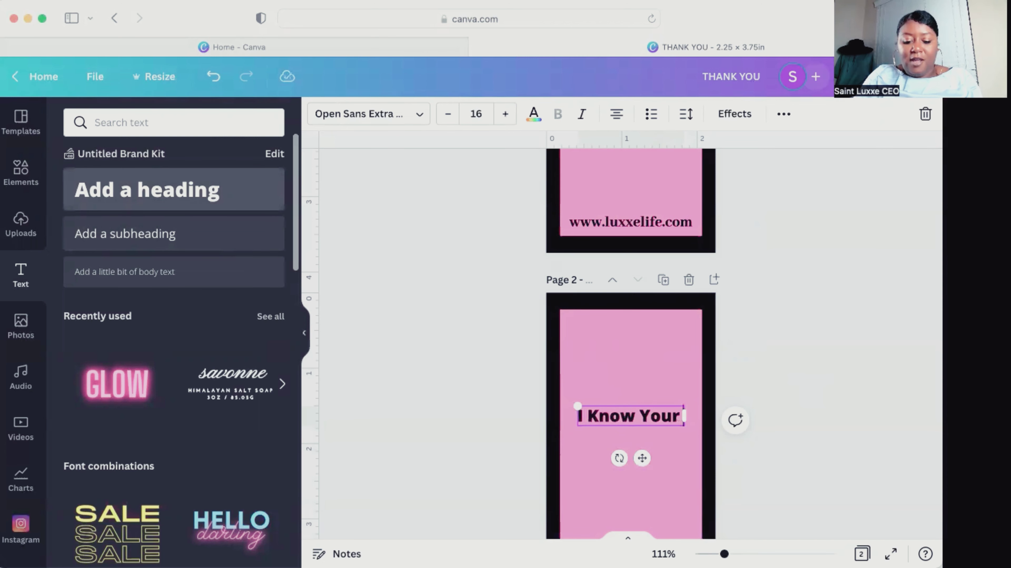
pyautogui.write(' Gonna')
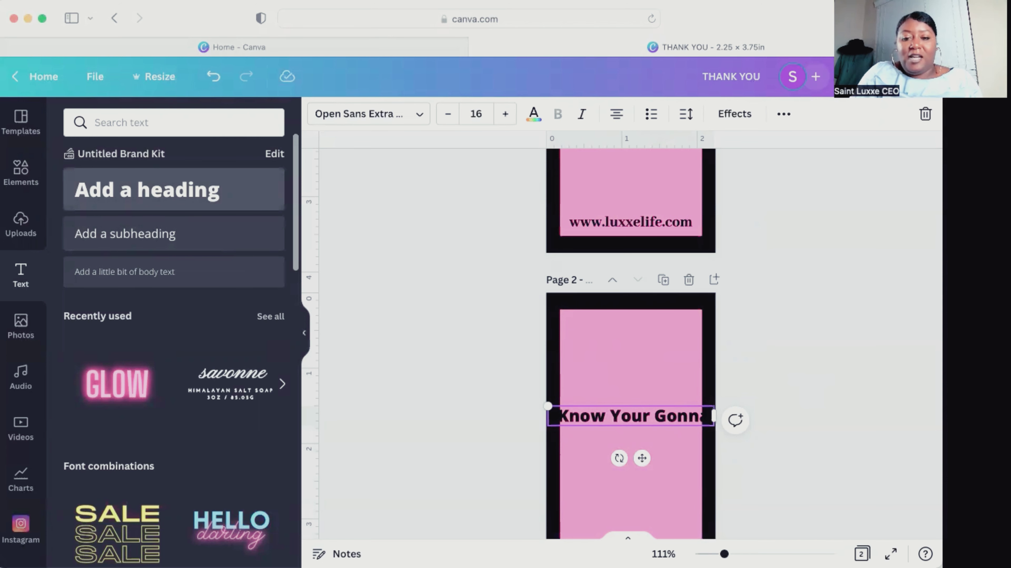
pyautogui.write(' L')
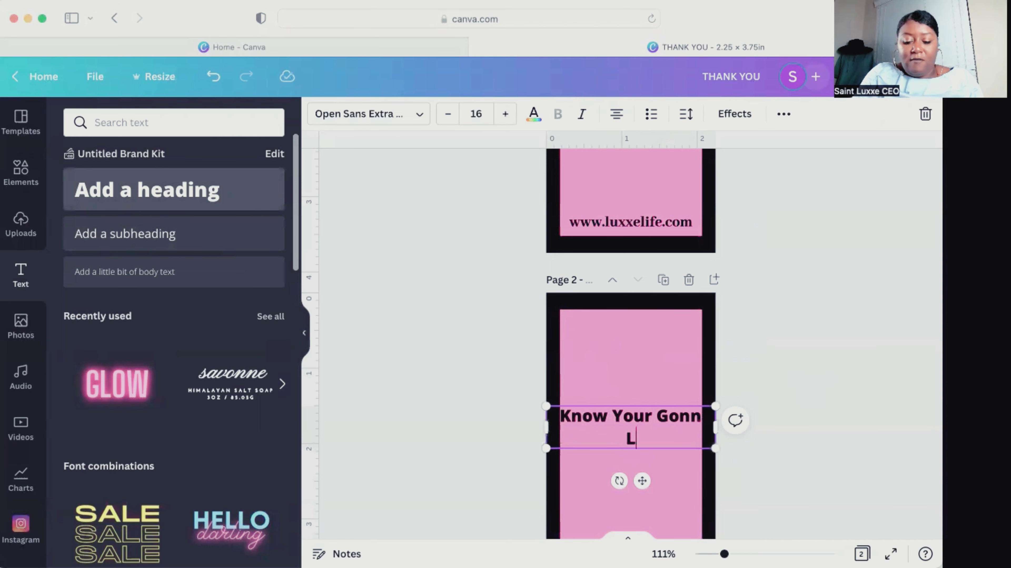
pyautogui.write('ove It')
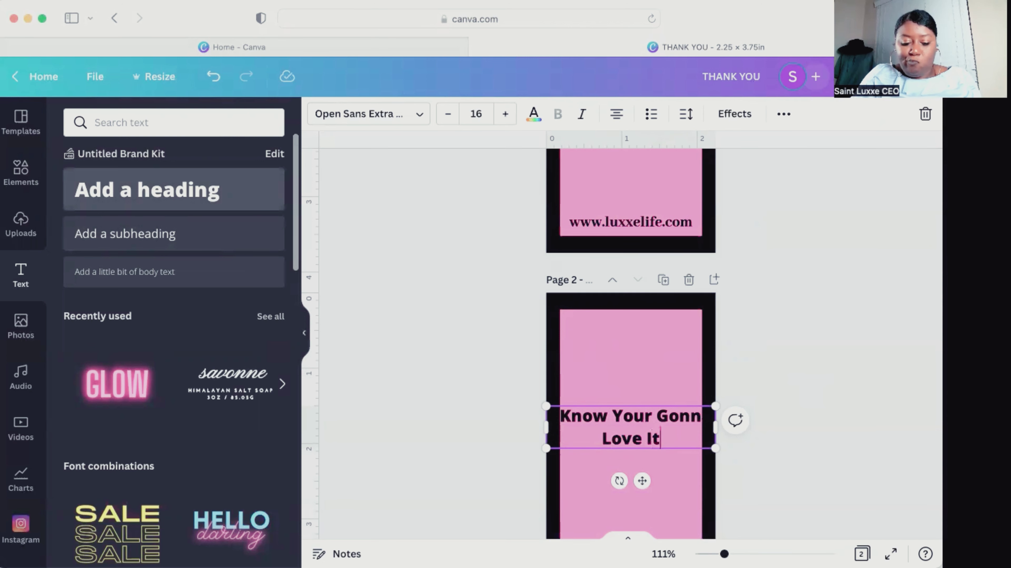
pyautogui.write('!!!')
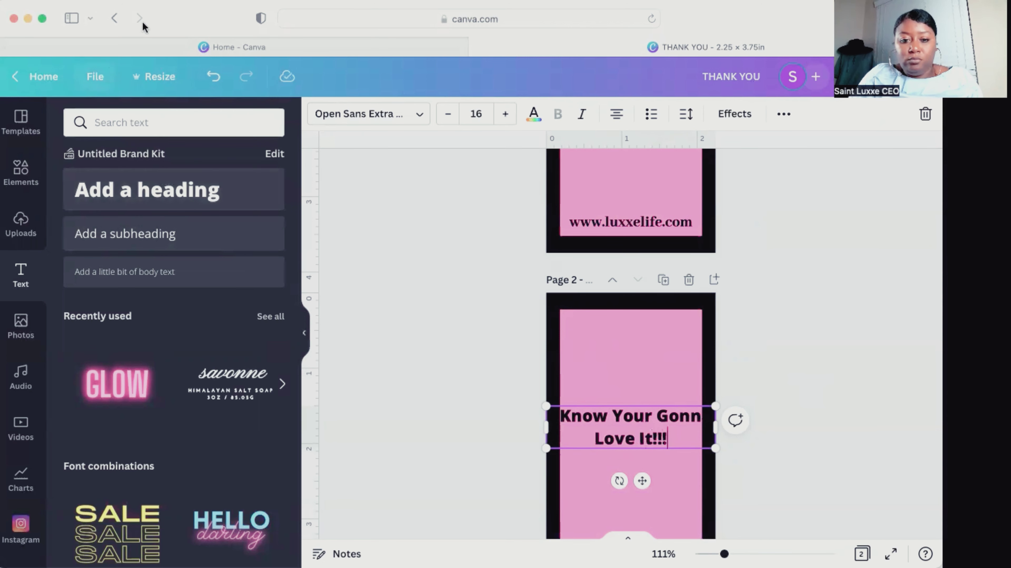
# - Change the page 2 heading to the Brittany font and move it up near the top of the pink panel
pyautogui.click(402, 122)
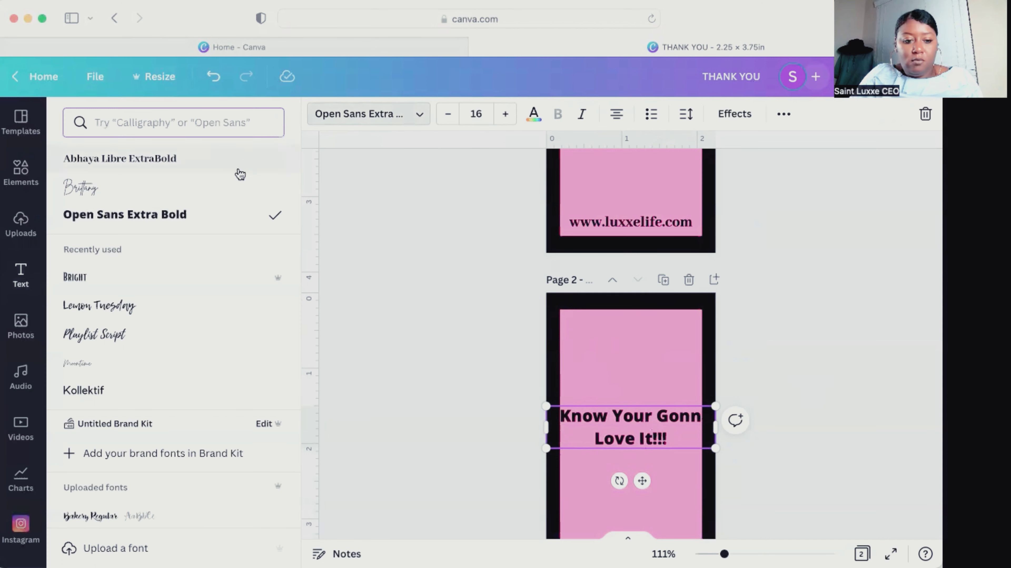
pyautogui.click(146, 189)
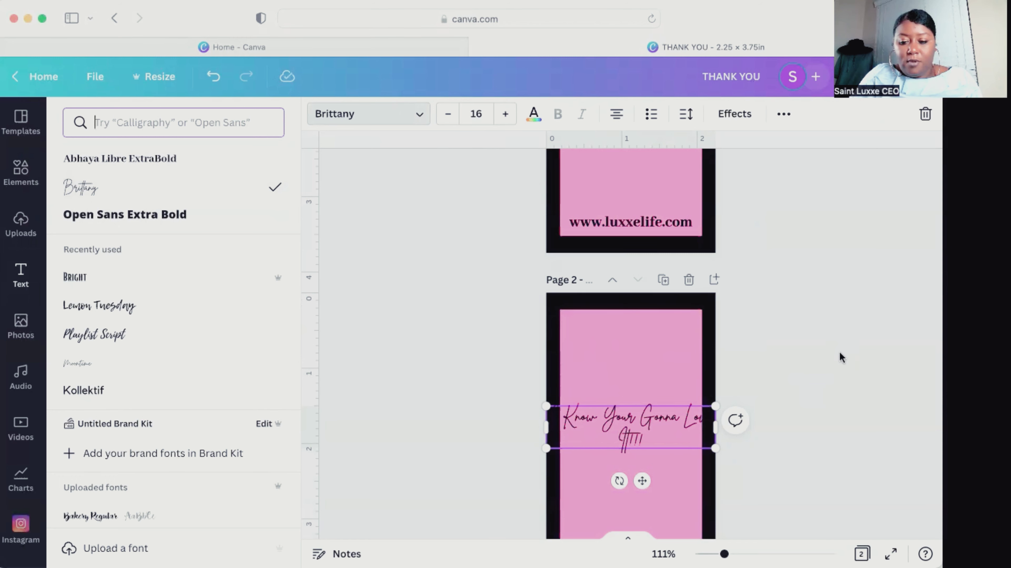
pyautogui.doubleClick(676, 441)
pyautogui.click(675, 440)
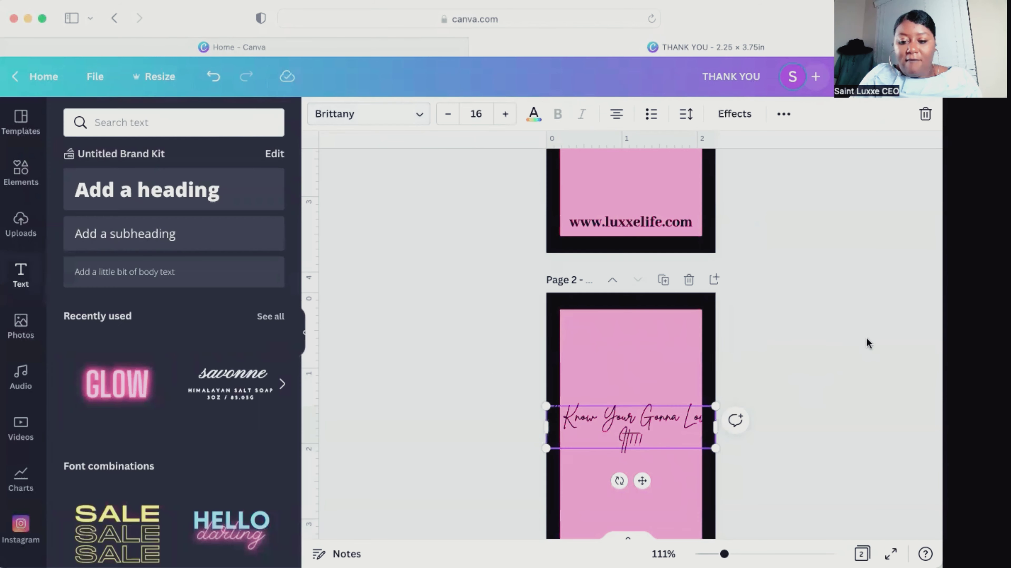
pyautogui.click(838, 395)
pyautogui.moveTo(657, 432); pyautogui.dragTo(656, 367)
# - Recolor page 1's "THANK YOU" and "for your purchase" text white, and try the same color on the website address
pyautogui.scroll(5, 807, 255)
pyautogui.click(662, 266)
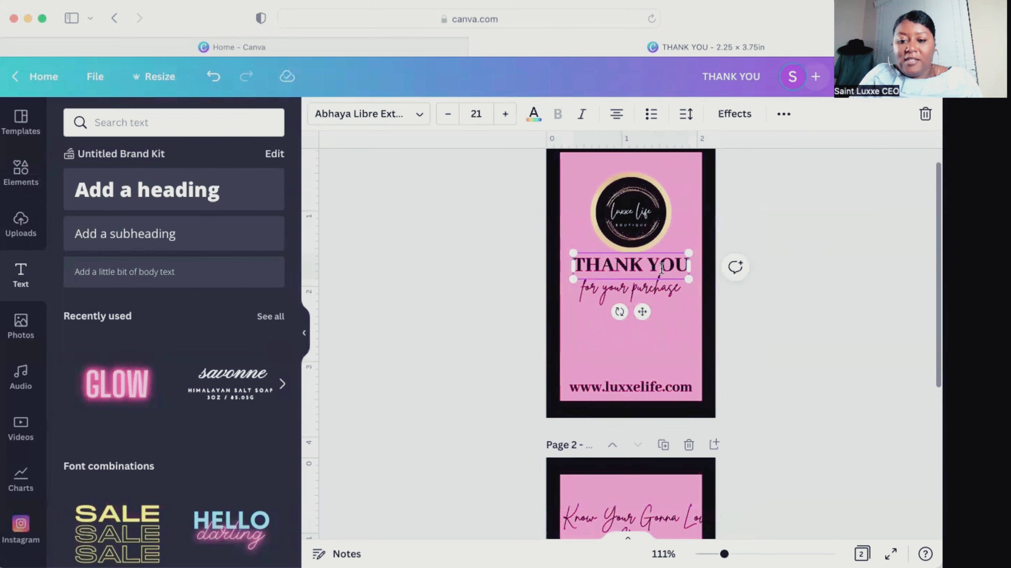
pyautogui.click(533, 114)
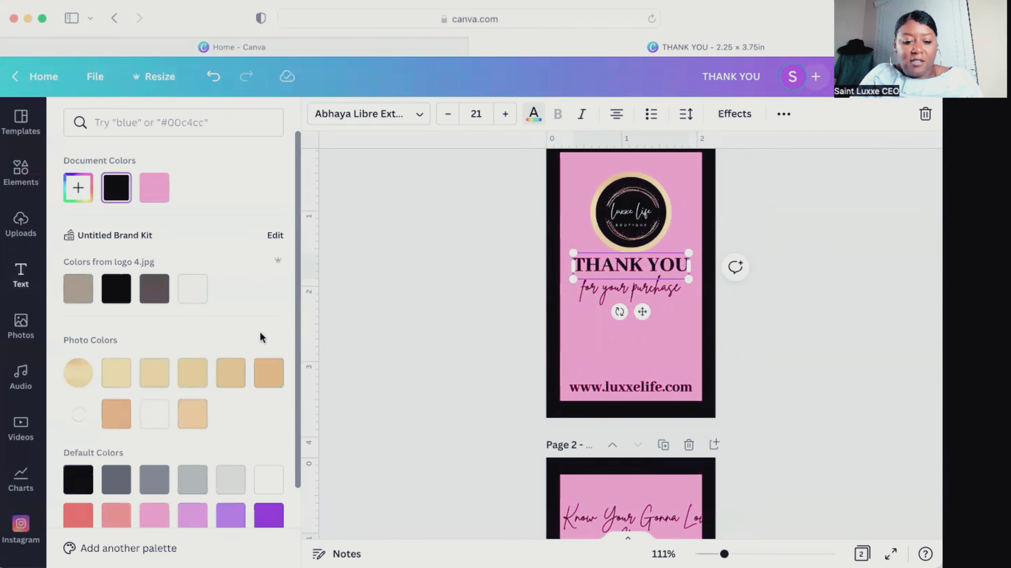
pyautogui.click(155, 414)
pyautogui.press('Tab')
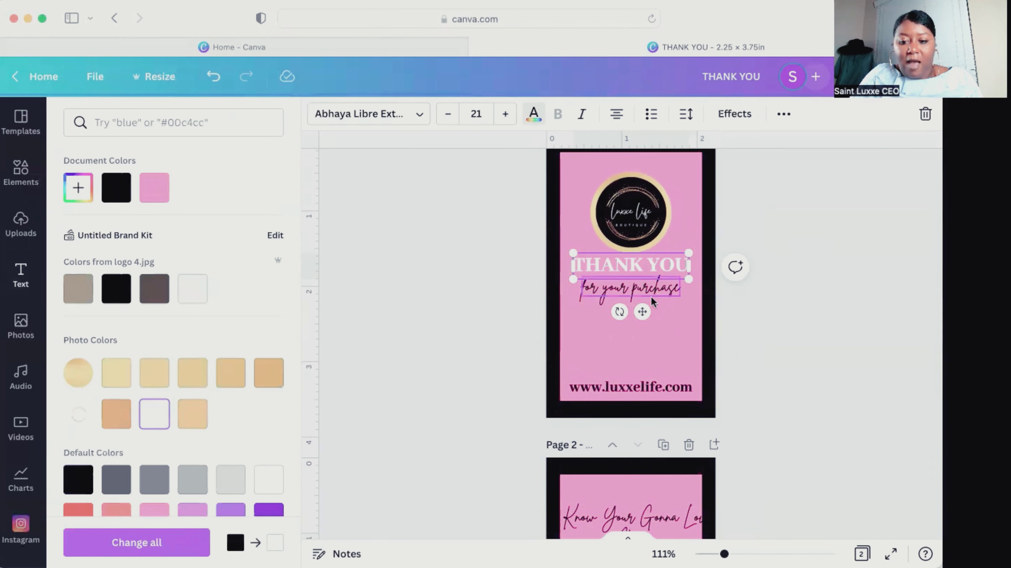
pyautogui.click(158, 414)
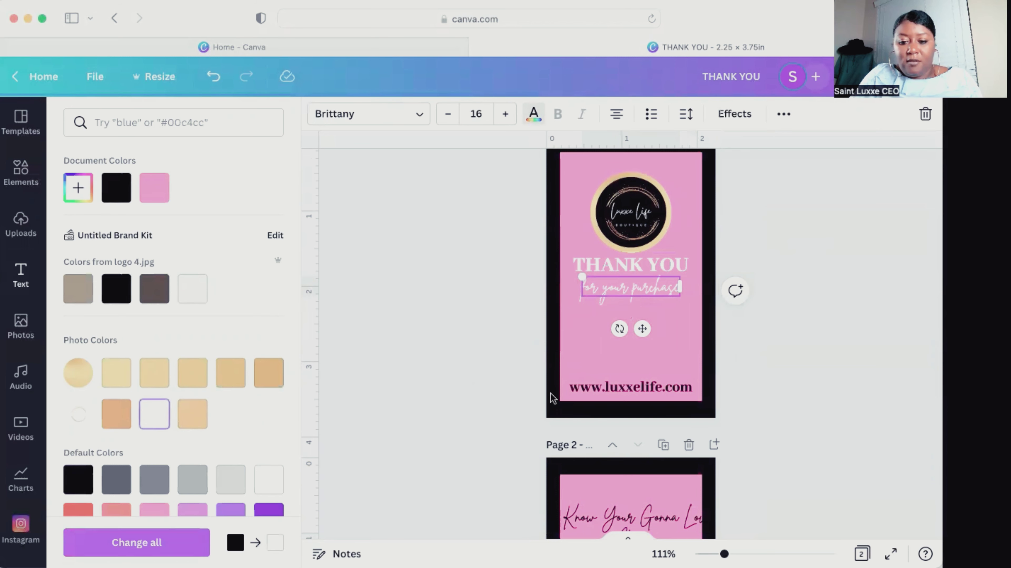
pyautogui.click(577, 385)
pyautogui.click(154, 416)
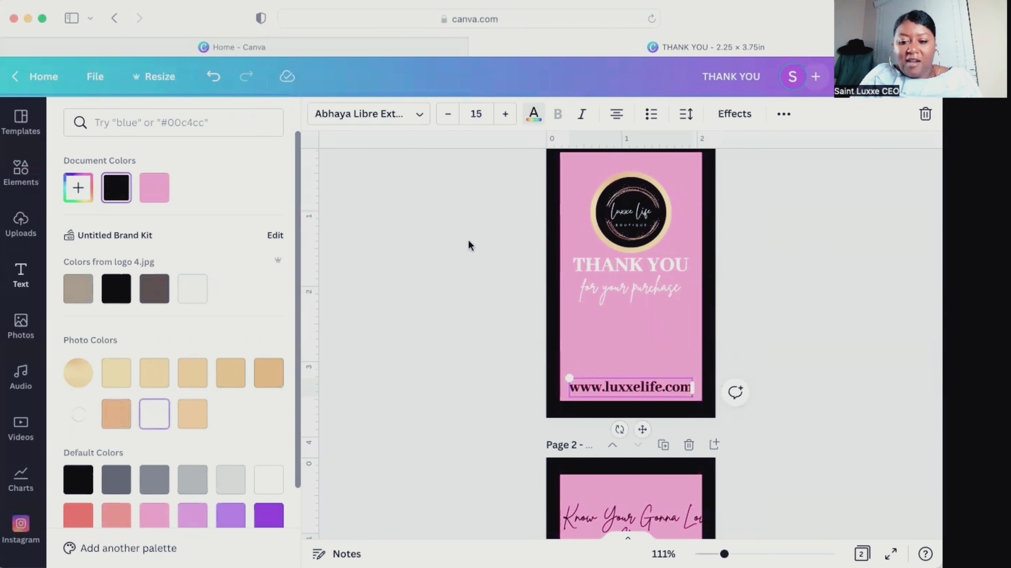
# - Recolor the page 2 heading "I Know Your Gonna Love It!!!" white
pyautogui.press('Escape')
pyautogui.click(852, 324)
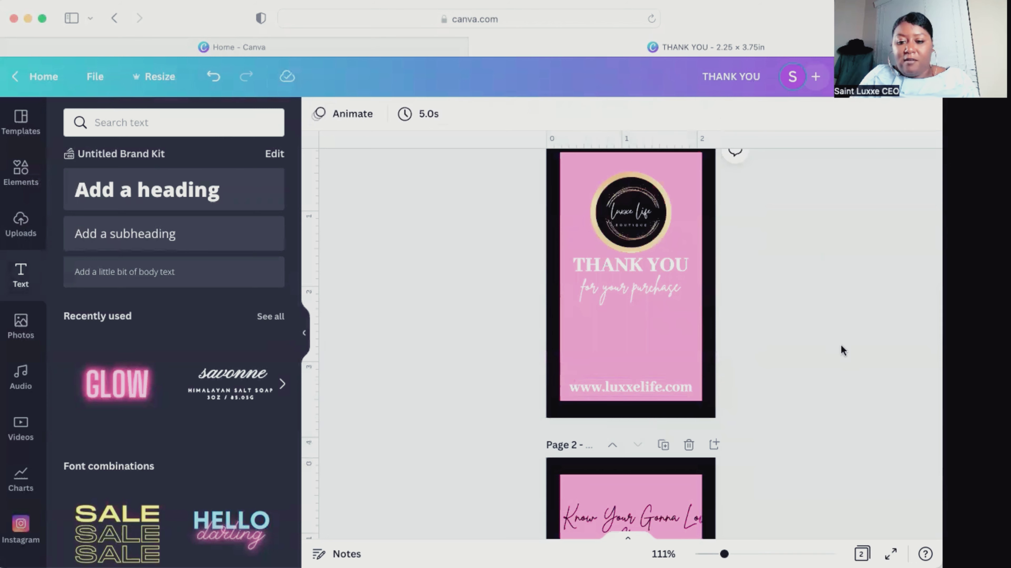
pyautogui.scroll(-5, 835, 352)
pyautogui.click(605, 325)
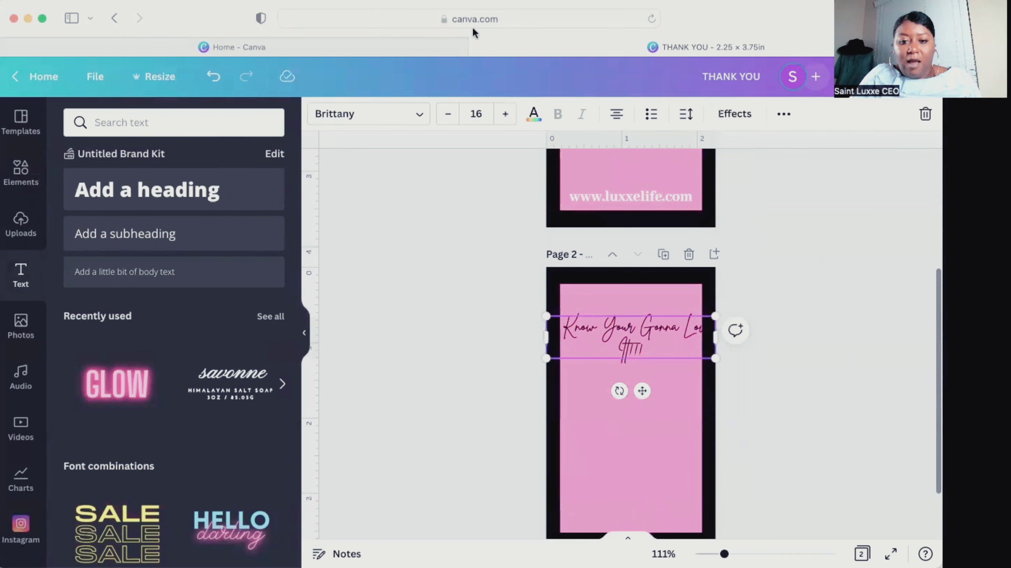
pyautogui.click(534, 113)
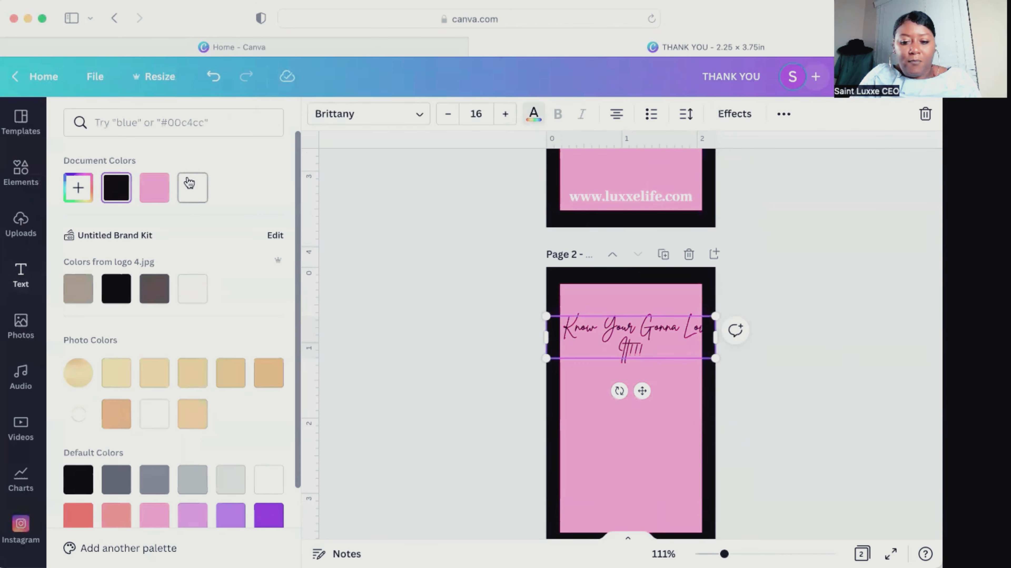
pyautogui.click(192, 187)
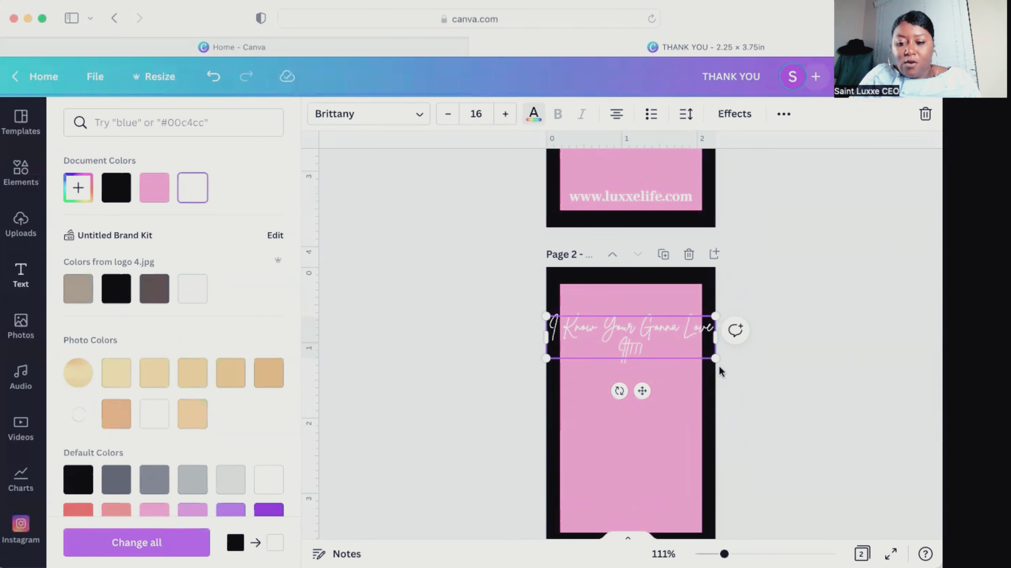
# - Narrow the page 2 heading's text box so it wraps inside the pink panel, and nudge it slightly upward
pyautogui.moveTo(714, 338); pyautogui.dragTo(698, 338)
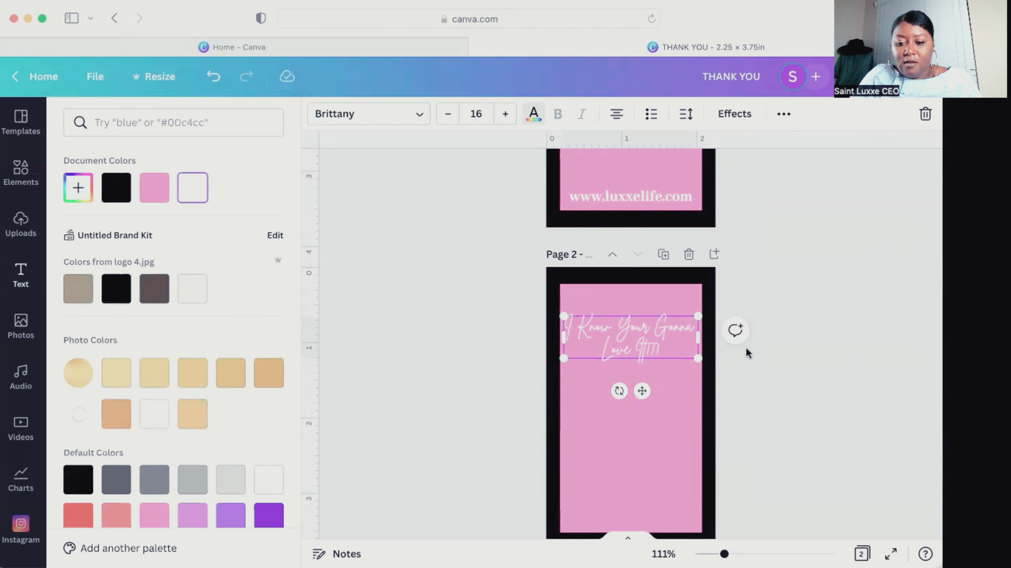
pyautogui.click(721, 387)
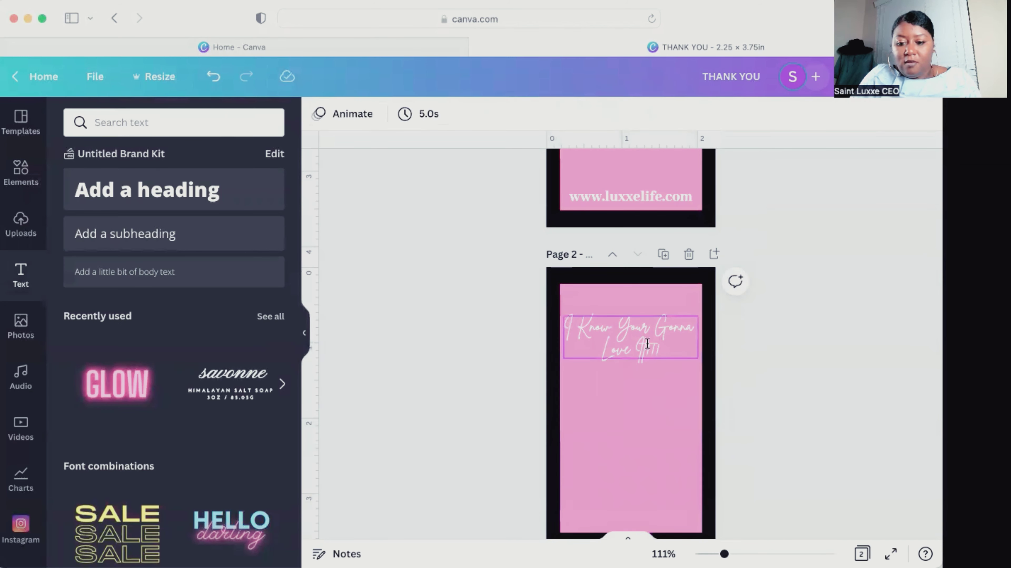
pyautogui.moveTo(648, 340); pyautogui.dragTo(639, 334)
pyautogui.click(822, 373)
pyautogui.click(831, 282)
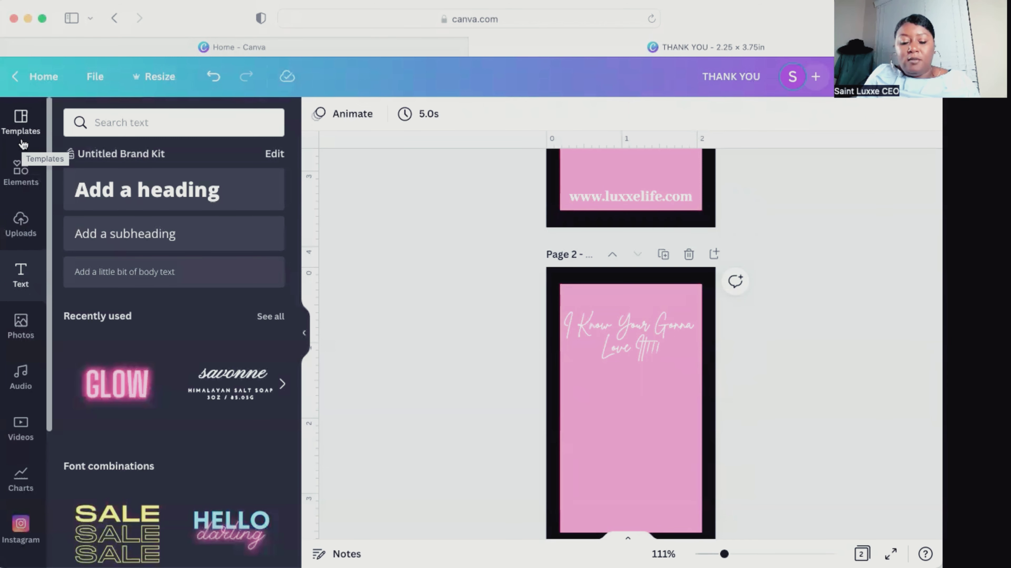
# - Add a second heading to page 2 reading "Save 10% OFF Your Next Order With Code:"
pyautogui.click(147, 191)
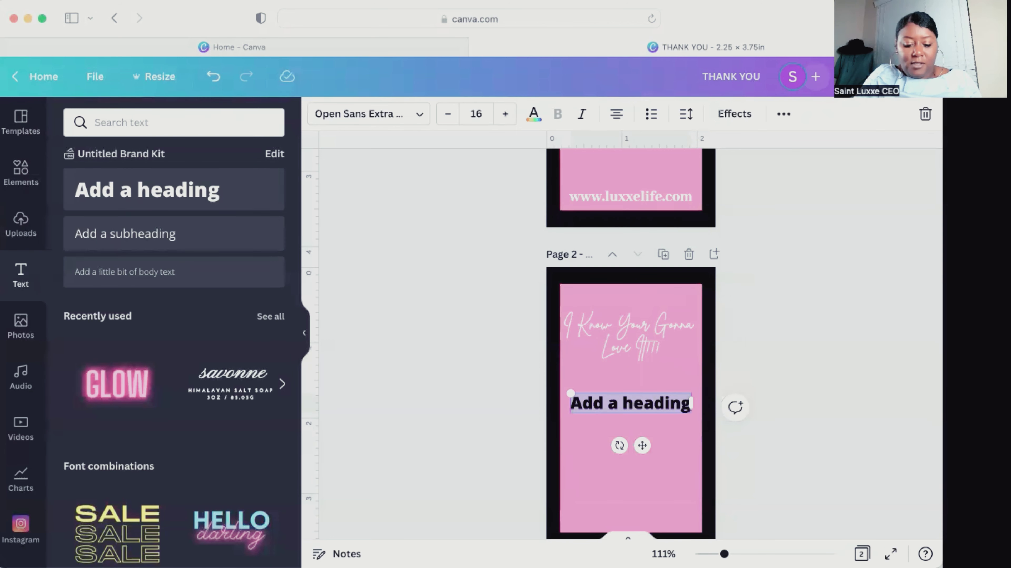
pyautogui.write('Save 10%')
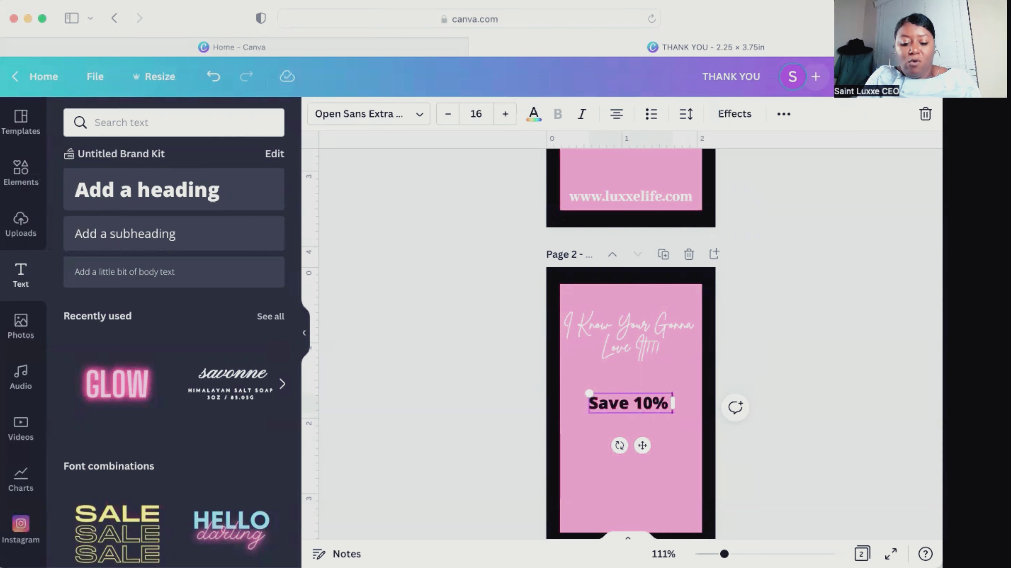
pyautogui.write(' OFF')
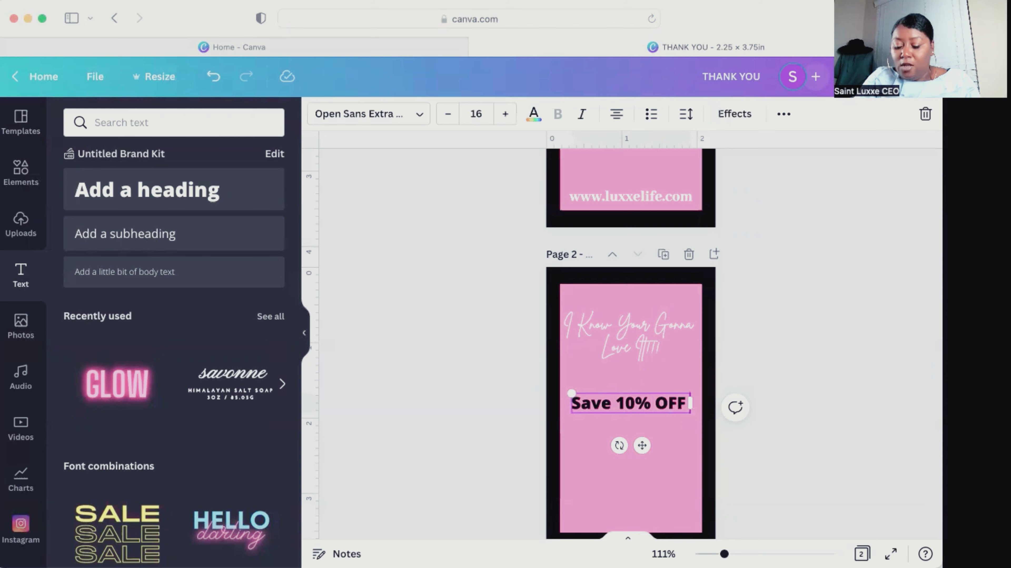
pyautogui.write('Y')
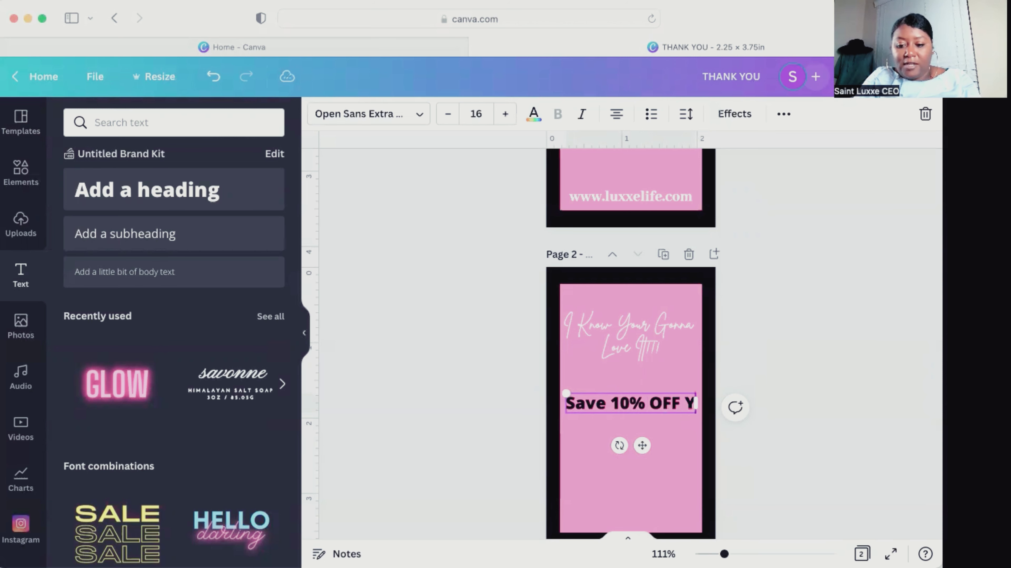
pyautogui.write('ou')
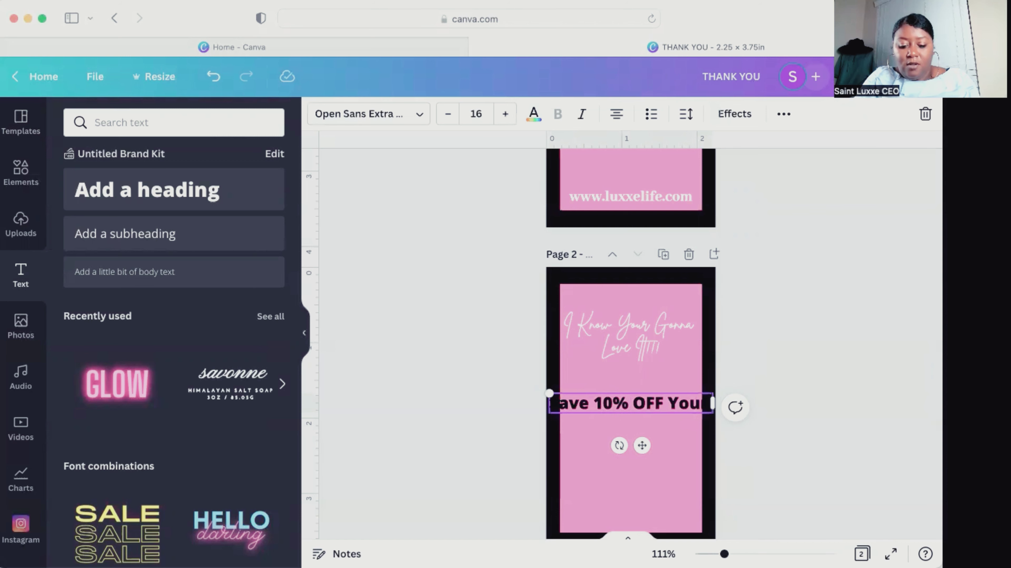
pyautogui.write(' Next ')
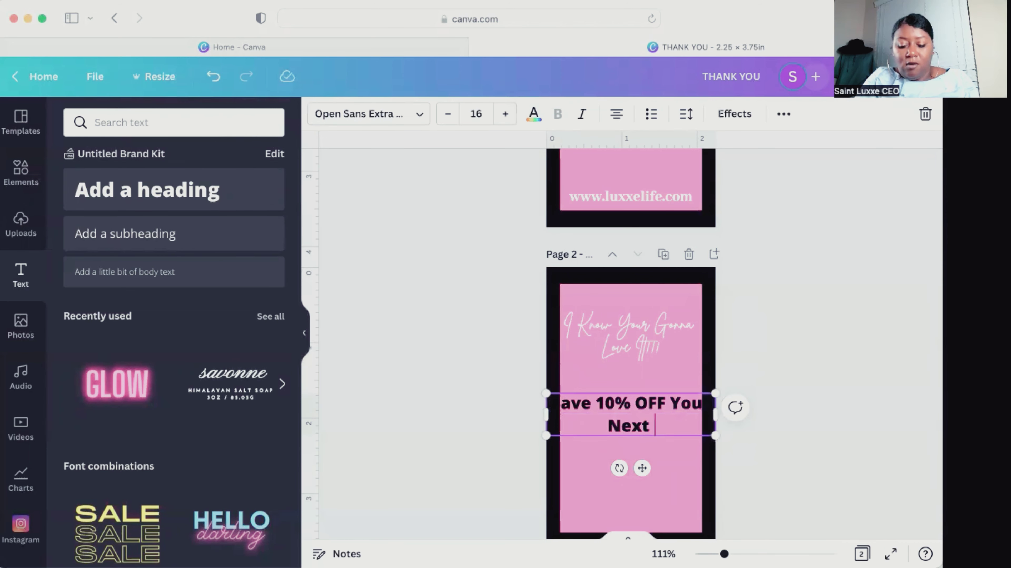
pyautogui.write('Order')
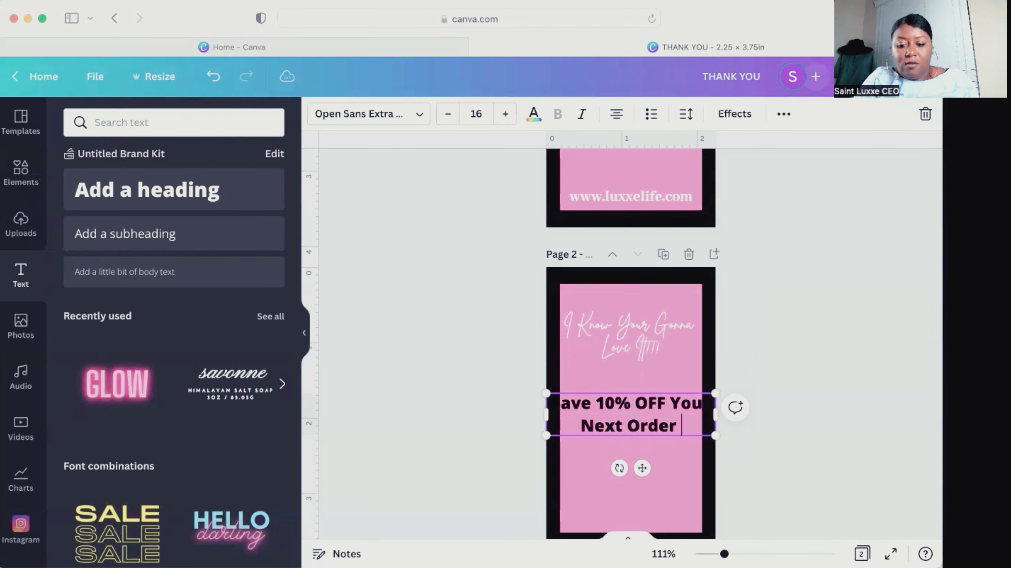
pyautogui.write(' With')
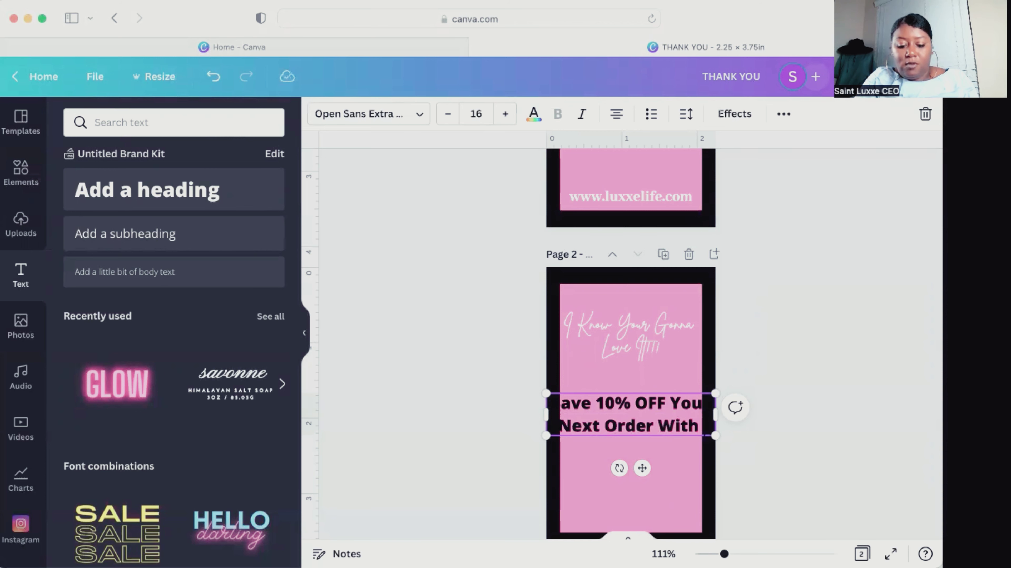
pyautogui.write(' Code')
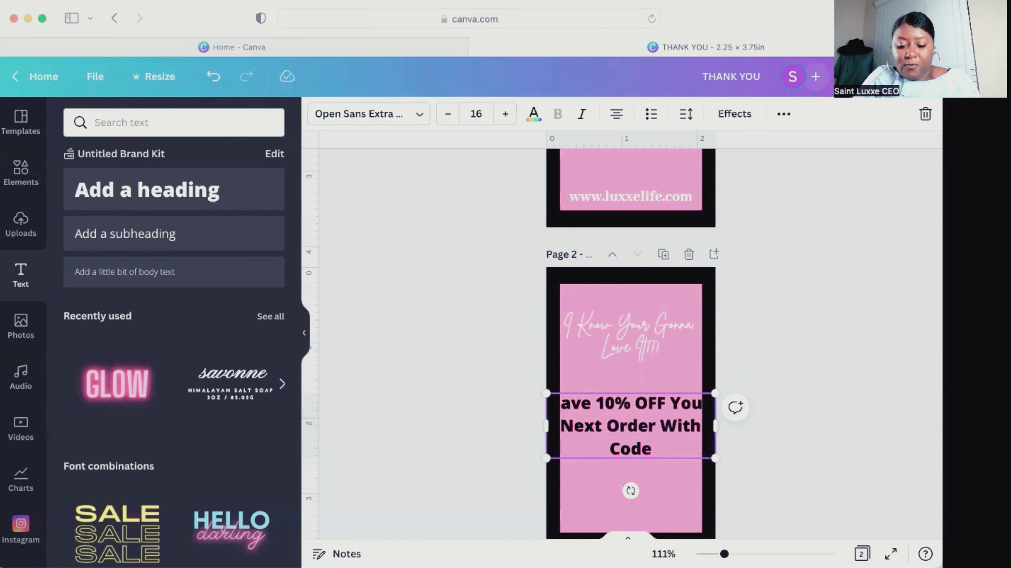
pyautogui.write(':')
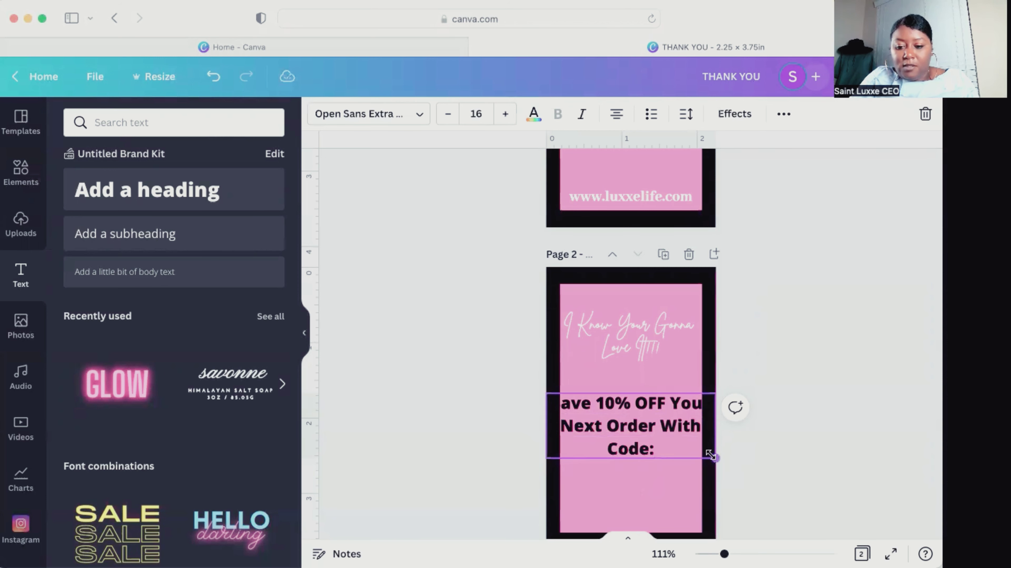
# - Shrink the discount text to about size 11.6 below the page 2 heading and change its font to Afrah
pyautogui.moveTo(711, 455); pyautogui.dragTo(657, 405)
pyautogui.doubleClick(643, 417)
pyautogui.click(747, 461)
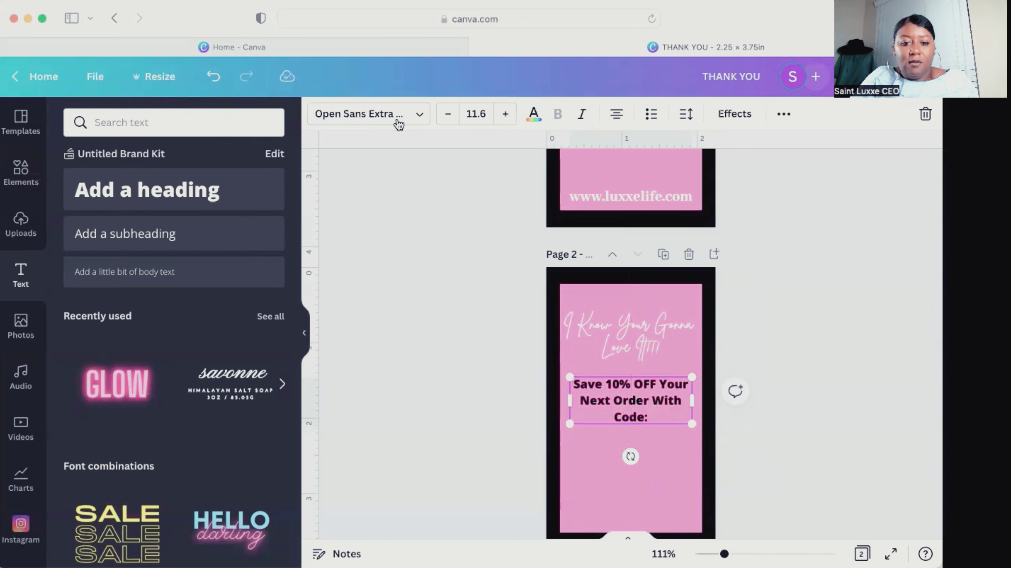
pyautogui.click(398, 124)
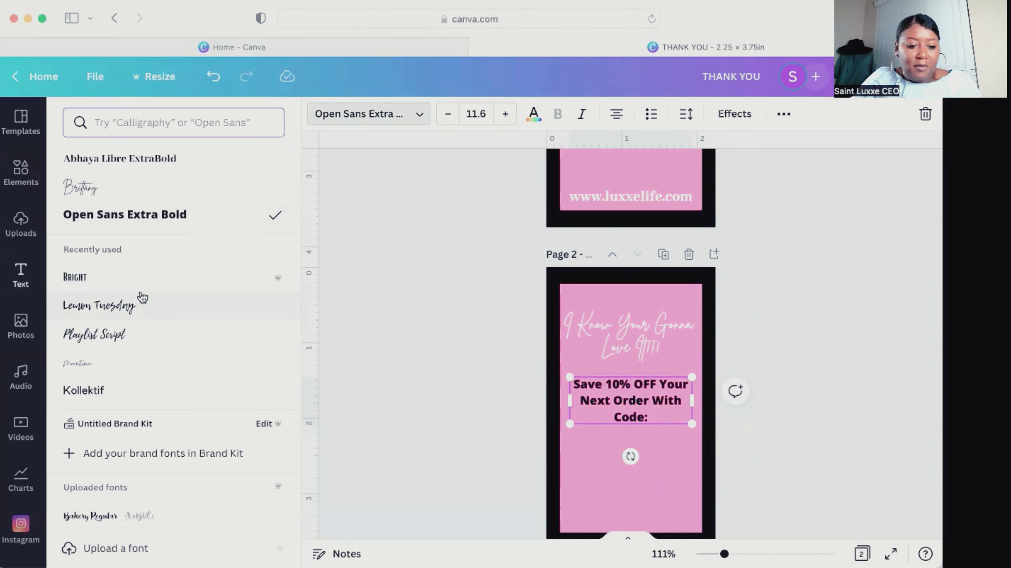
pyautogui.write('afrah')
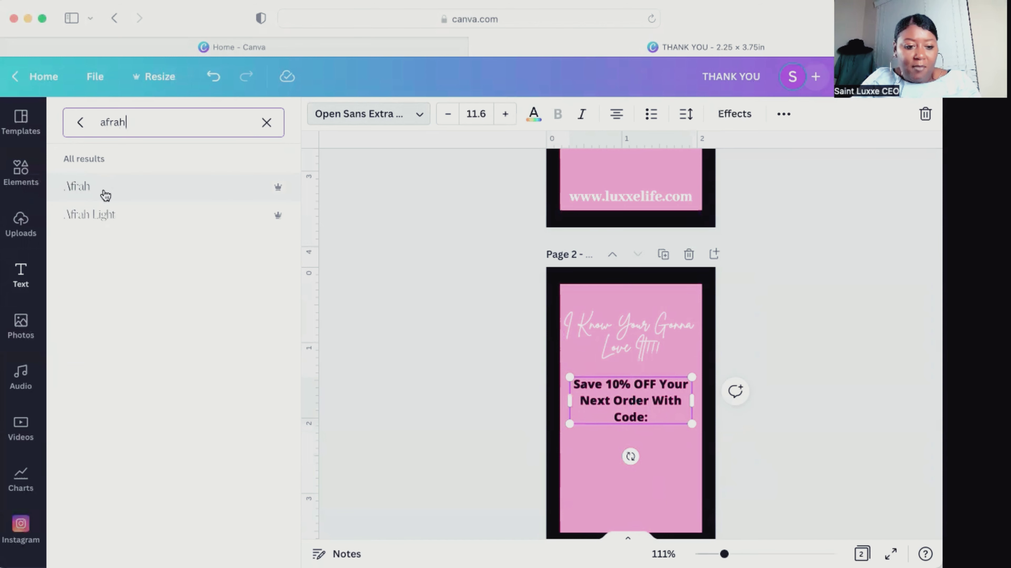
pyautogui.click(114, 197)
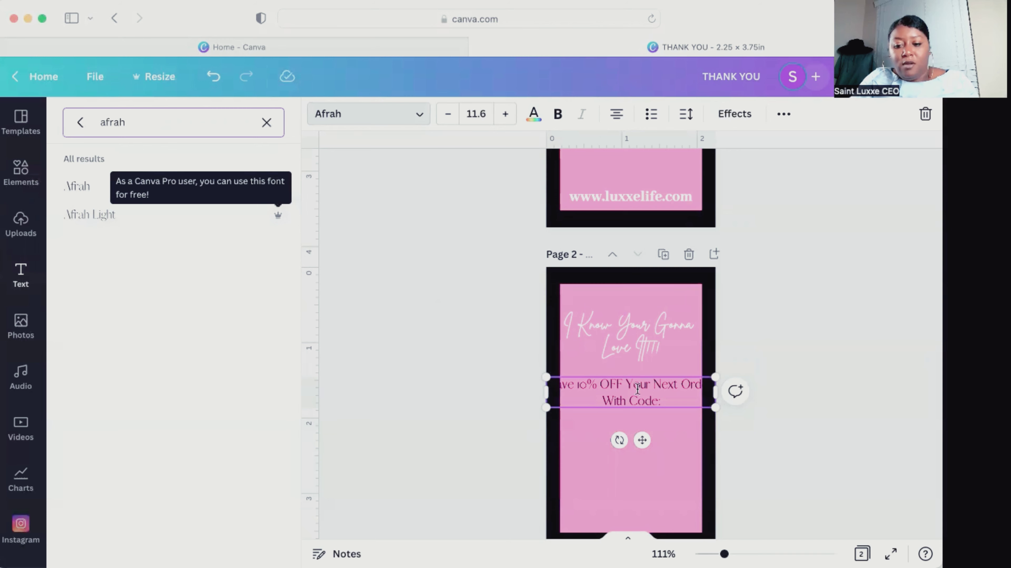
# - Resize the discount text to about 12.1, center it on two lines within the pink panel, and make it white
pyautogui.moveTo(713, 406); pyautogui.dragTo(689, 402)
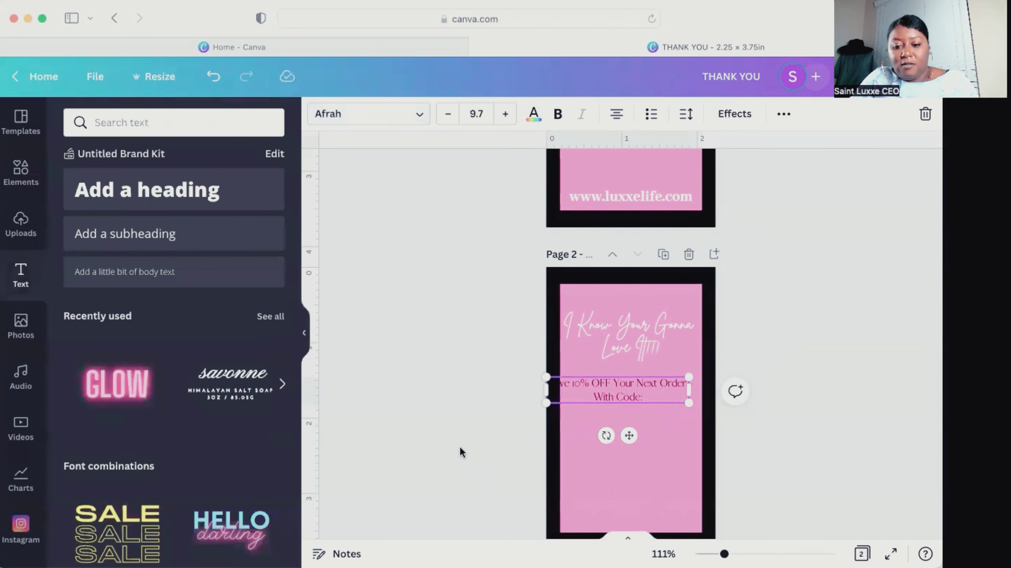
pyautogui.click(459, 446)
pyautogui.click(601, 394)
pyautogui.moveTo(600, 392); pyautogui.dragTo(620, 388)
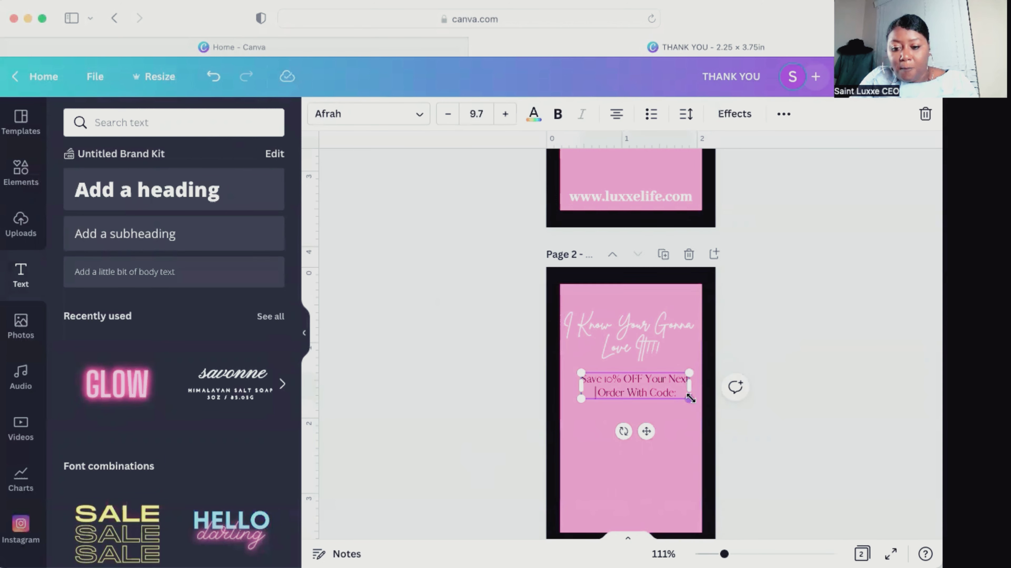
pyautogui.moveTo(706, 399); pyautogui.dragTo(710, 417)
pyautogui.click(742, 360)
pyautogui.click(666, 385)
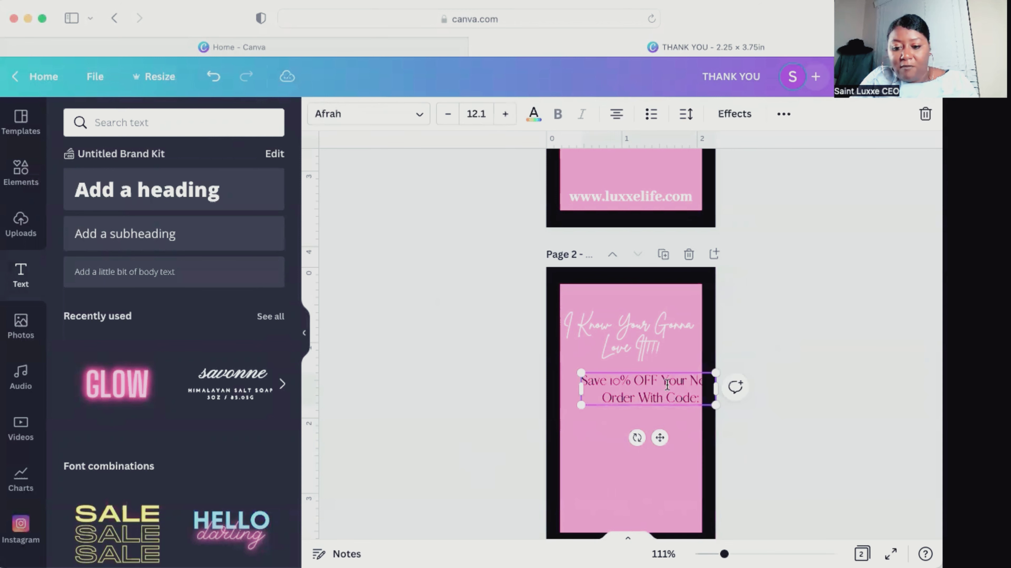
pyautogui.moveTo(666, 384); pyautogui.dragTo(648, 388)
pyautogui.press('Escape')
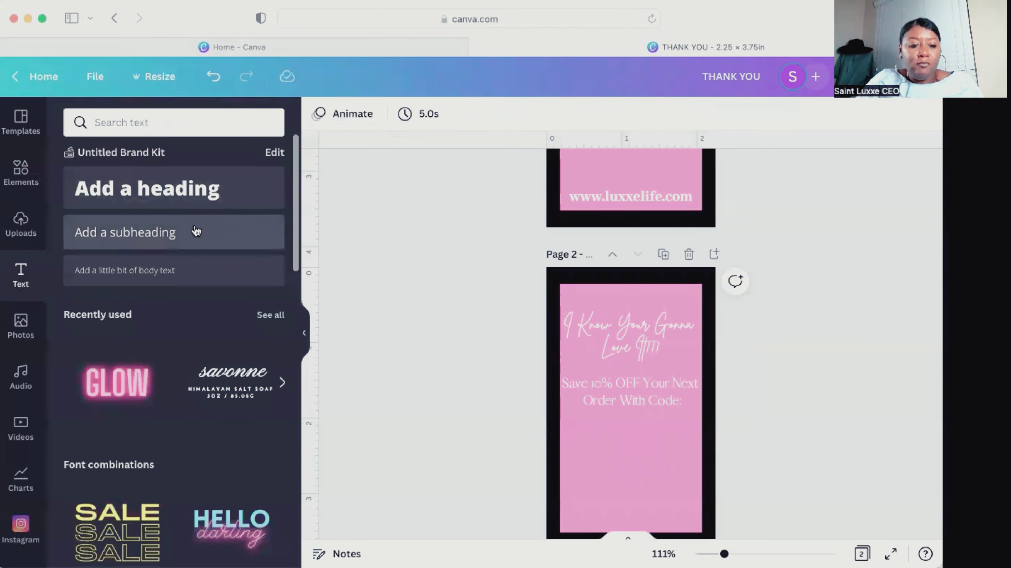
# - Add a circle shape to page 2 and fill it with black
pyautogui.click(34, 177)
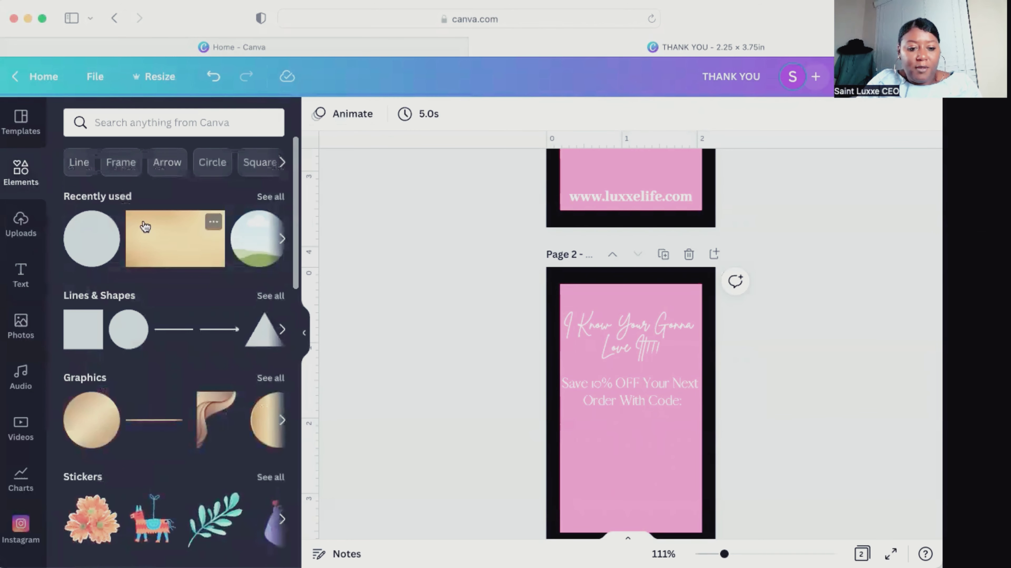
pyautogui.click(93, 245)
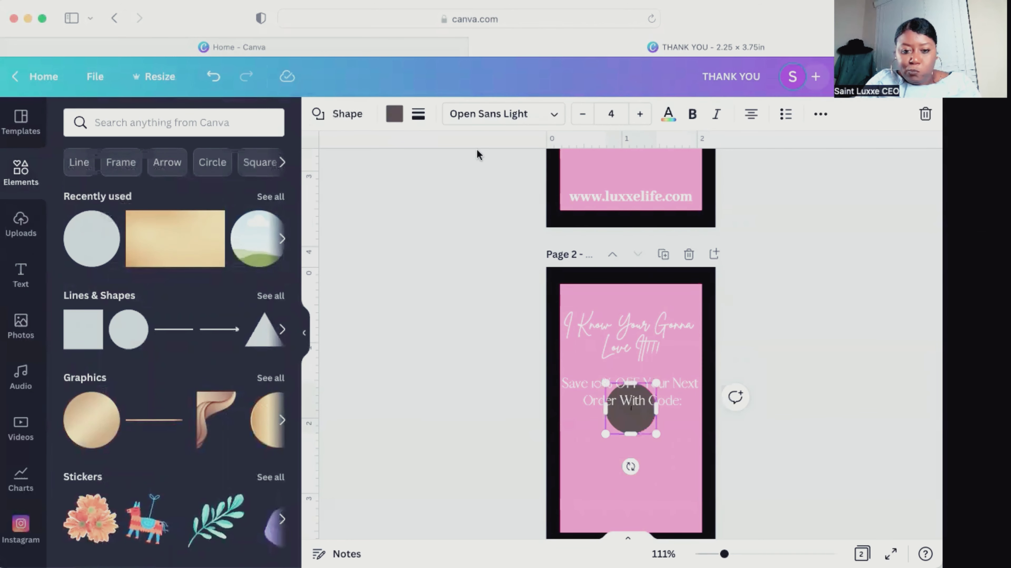
pyautogui.click(395, 114)
pyautogui.click(154, 187)
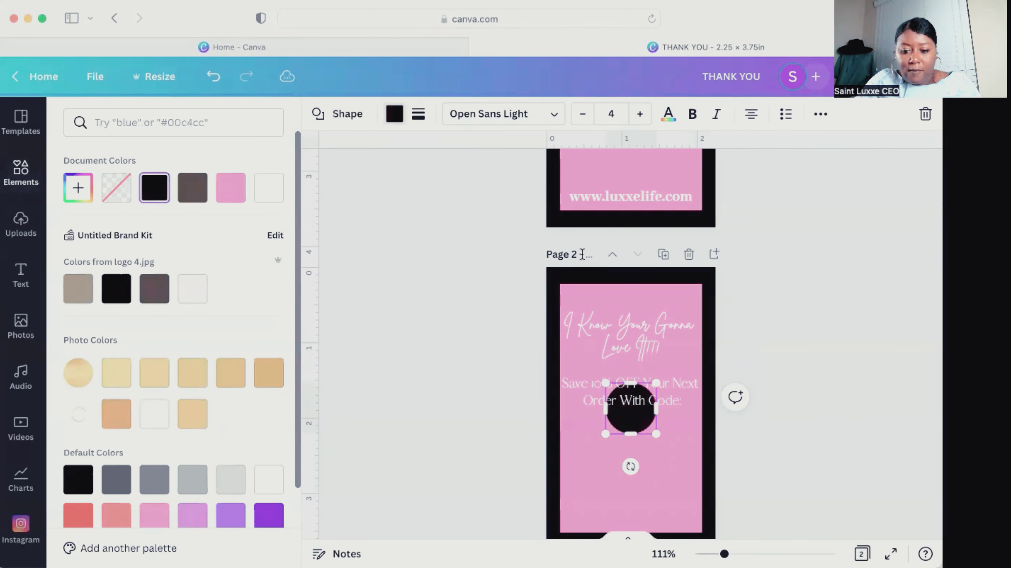
# - Enlarge the black circle to about 0.9 in wide and center it just below the discount text
pyautogui.click(632, 418)
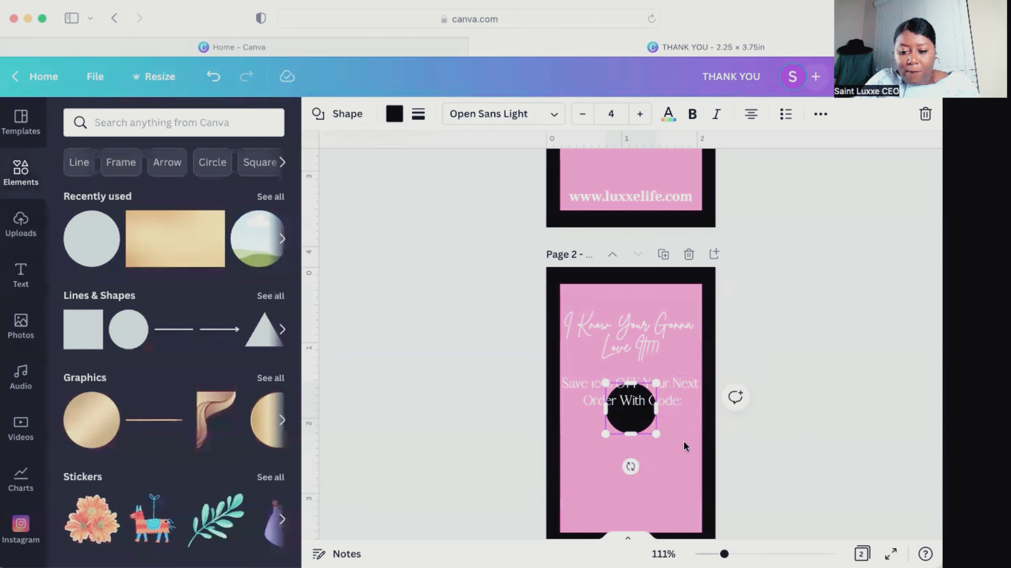
pyautogui.moveTo(634, 421); pyautogui.dragTo(653, 457)
pyautogui.click(682, 466)
pyautogui.click(777, 485)
pyautogui.click(659, 462)
pyautogui.click(778, 485)
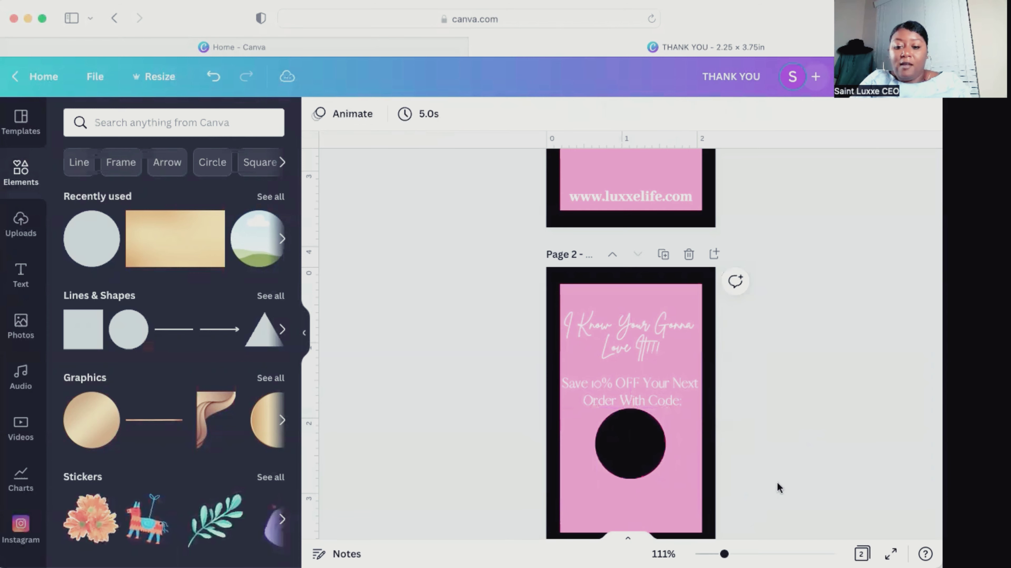
# - Add a heading to page 2 with the discount code "THANKS10"
pyautogui.click(37, 287)
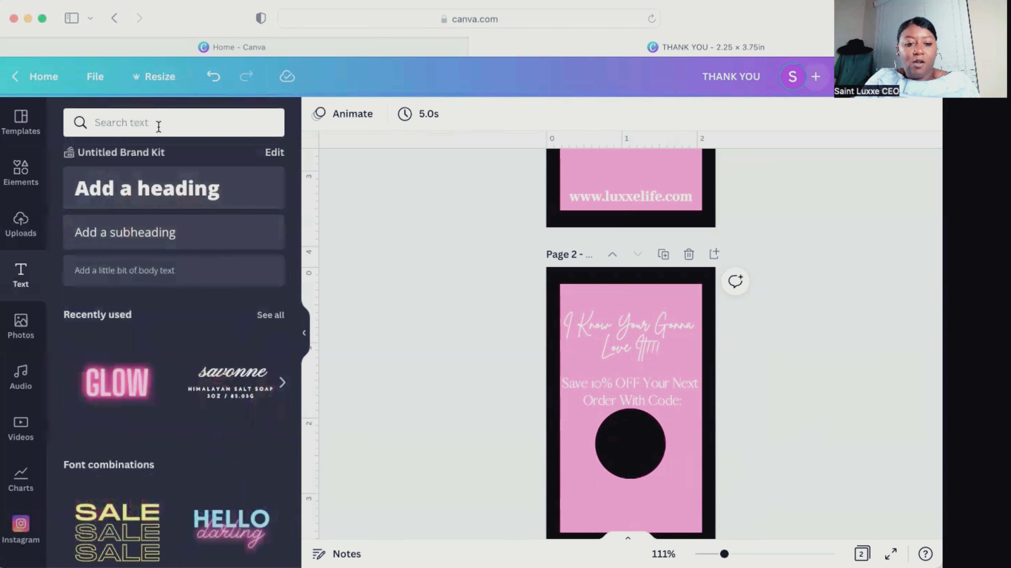
pyautogui.click(141, 191)
pyautogui.write('THANKS!')
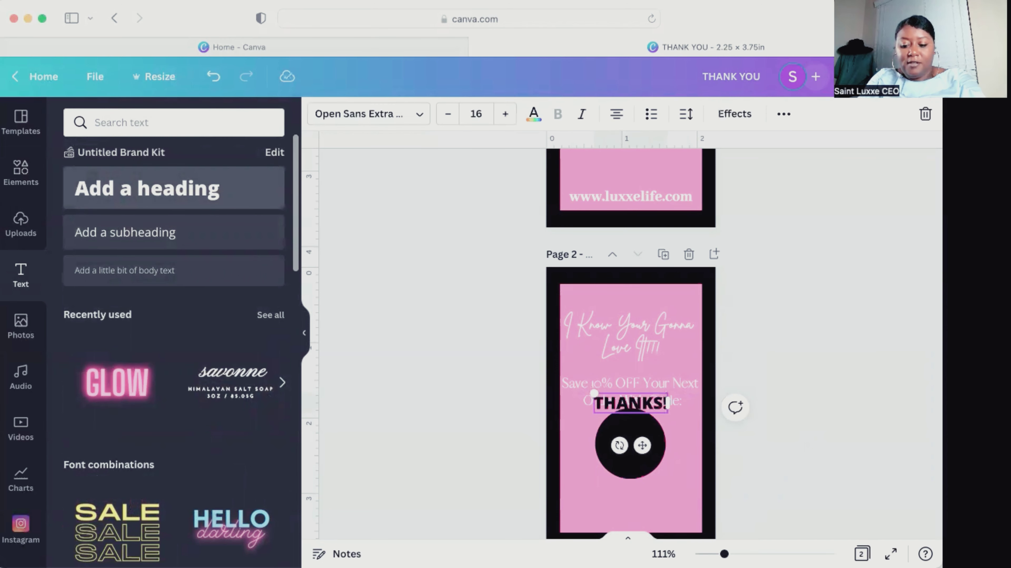
pyautogui.press('BackSpace')
pyautogui.write('10')
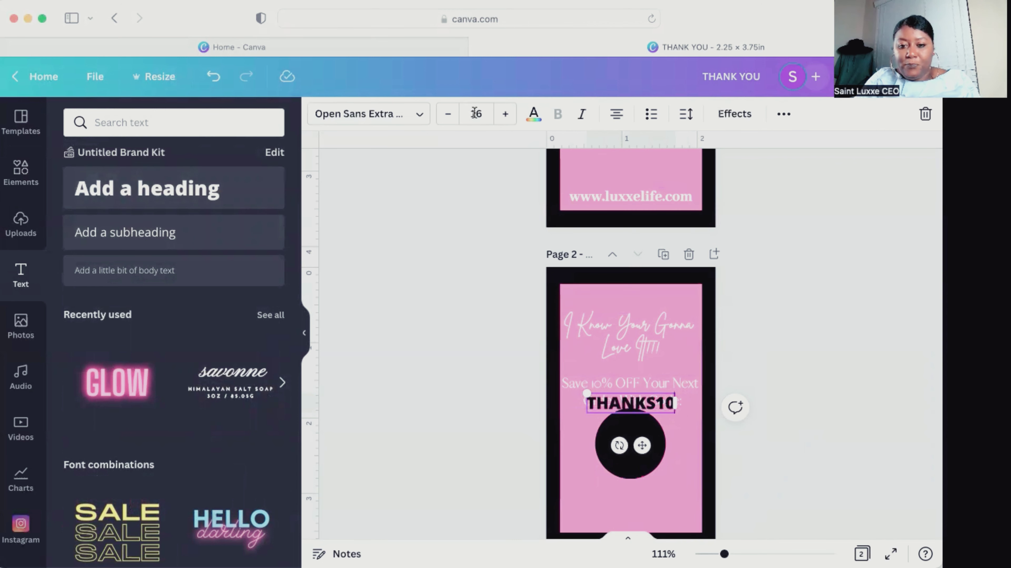
# - Set the "THANKS10" text to size 13 and recolor it white
pyautogui.click(446, 114)
pyautogui.click(446, 115)
pyautogui.click(446, 114)
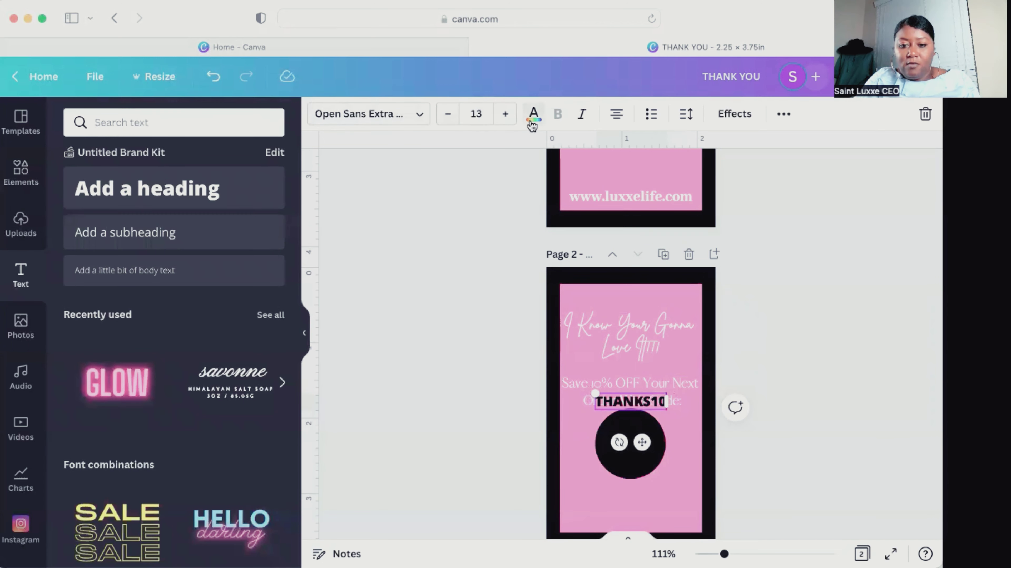
pyautogui.click(533, 115)
pyautogui.click(193, 188)
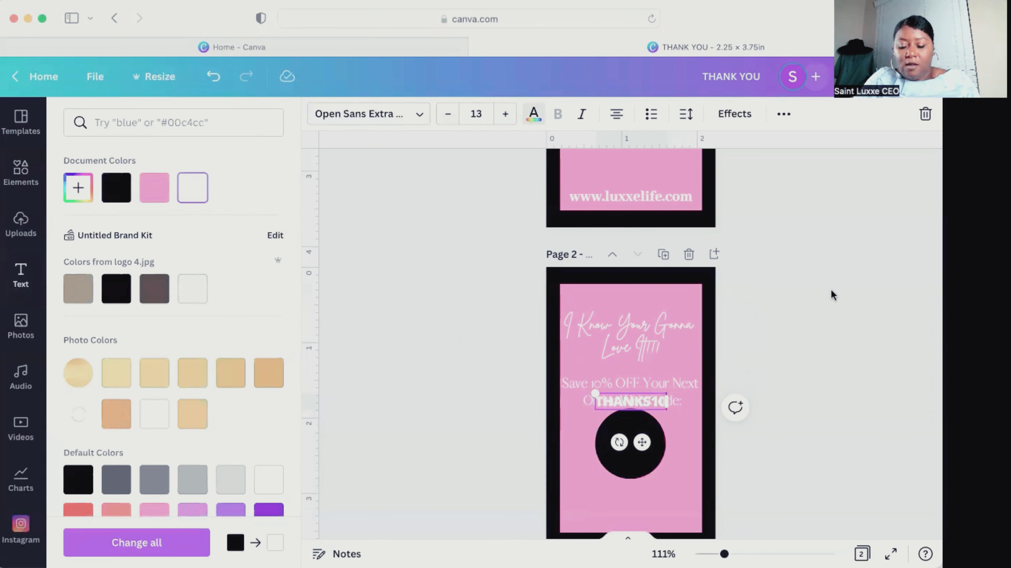
# - Center "THANKS10" in the black circle at size 12 and enlarge the circle to about 1 in wide
pyautogui.press('Escape')
pyautogui.moveTo(643, 442); pyautogui.dragTo(644, 471)
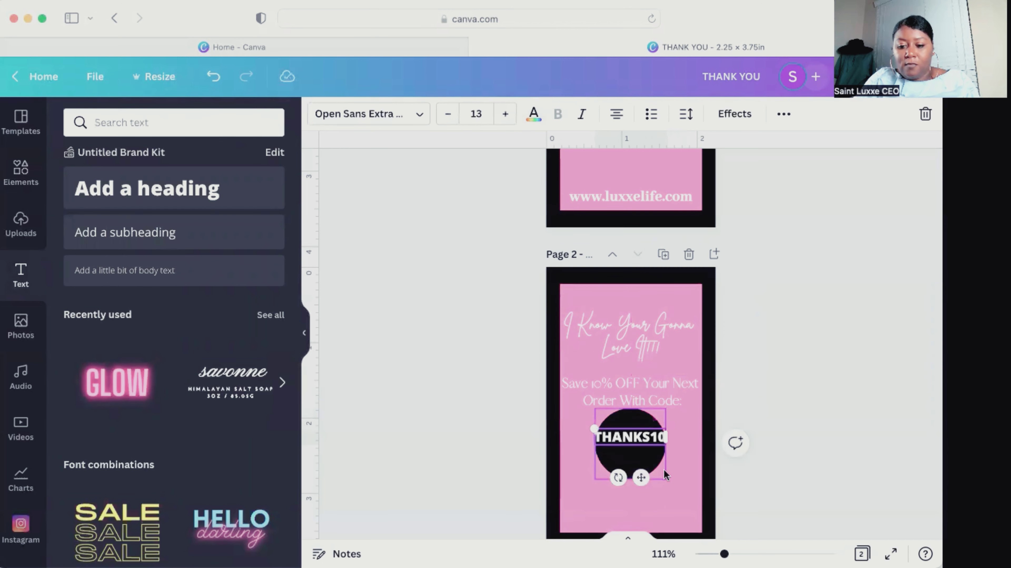
pyautogui.click(447, 118)
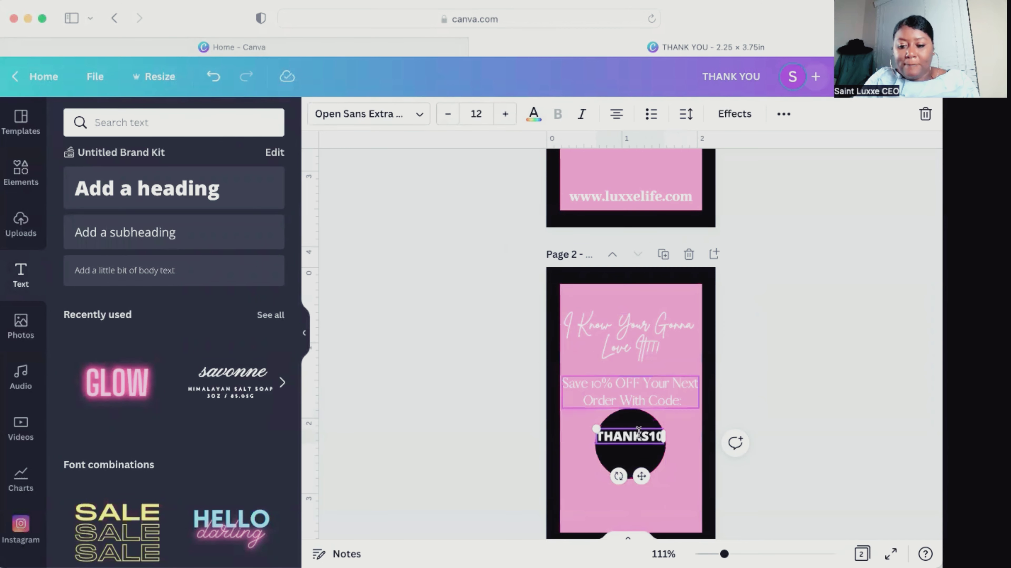
pyautogui.click(653, 475)
pyautogui.moveTo(652, 475)
pyautogui.mouseDown()
pyautogui.moveTo(639, 470)
pyautogui.moveTo(645, 476)
pyautogui.mouseUp()
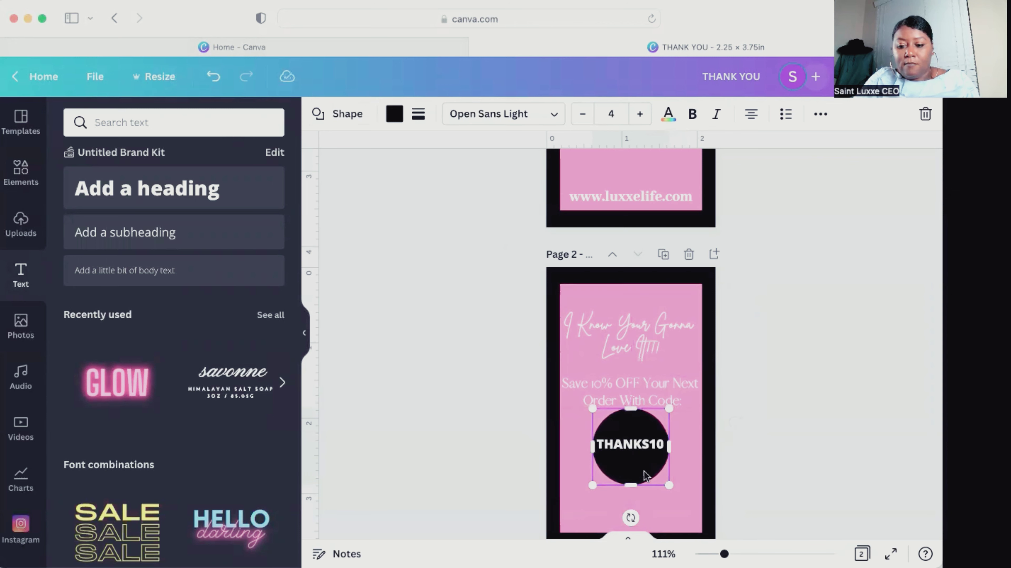
pyautogui.click(642, 447)
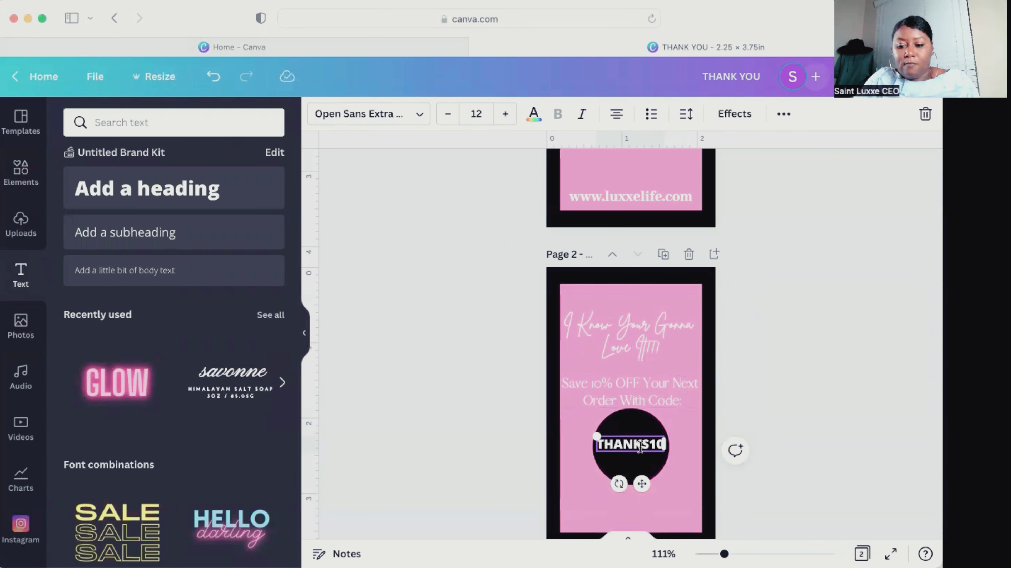
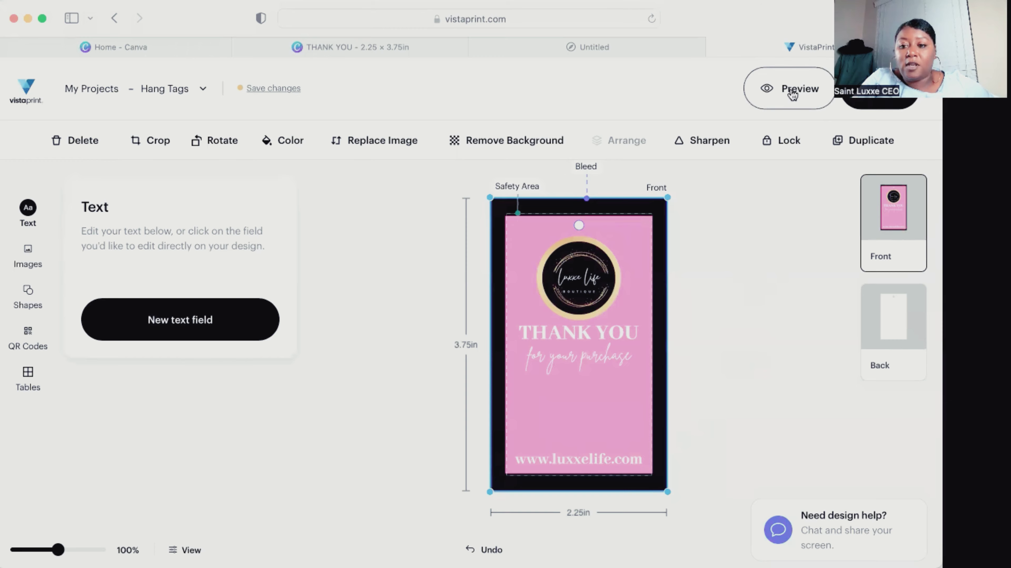
# - Switch to the VistaPrint Hang Tags editor and preview the front of the tag
pyautogui.click(791, 91)
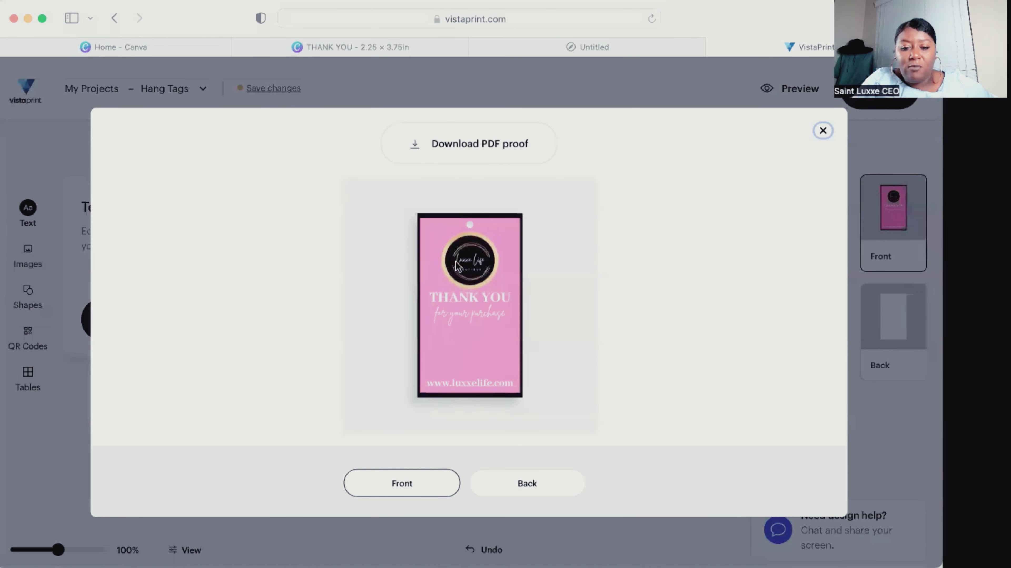
pyautogui.click(823, 130)
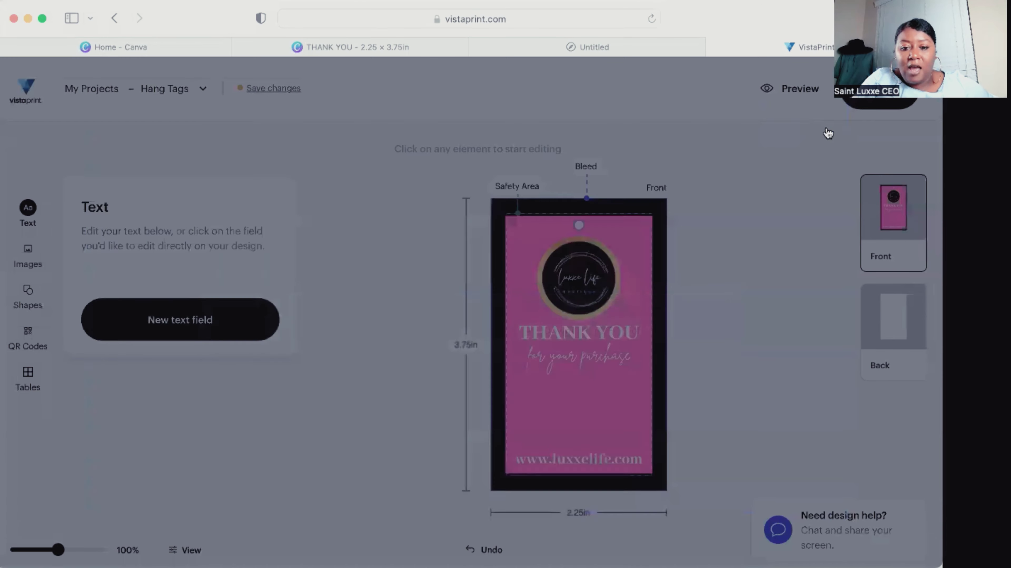
# - Try a slightly smaller front image on the hang tag, and resize it back to fill the whole 2.25 × 3.75 in area
pyautogui.click(660, 205)
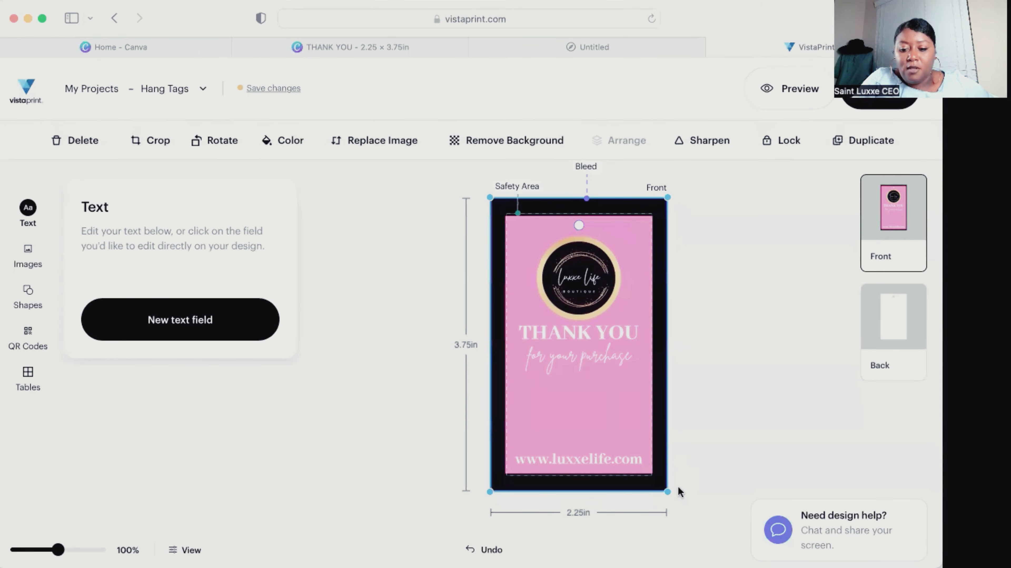
pyautogui.moveTo(665, 492); pyautogui.dragTo(648, 482)
pyautogui.moveTo(591, 428); pyautogui.dragTo(596, 436)
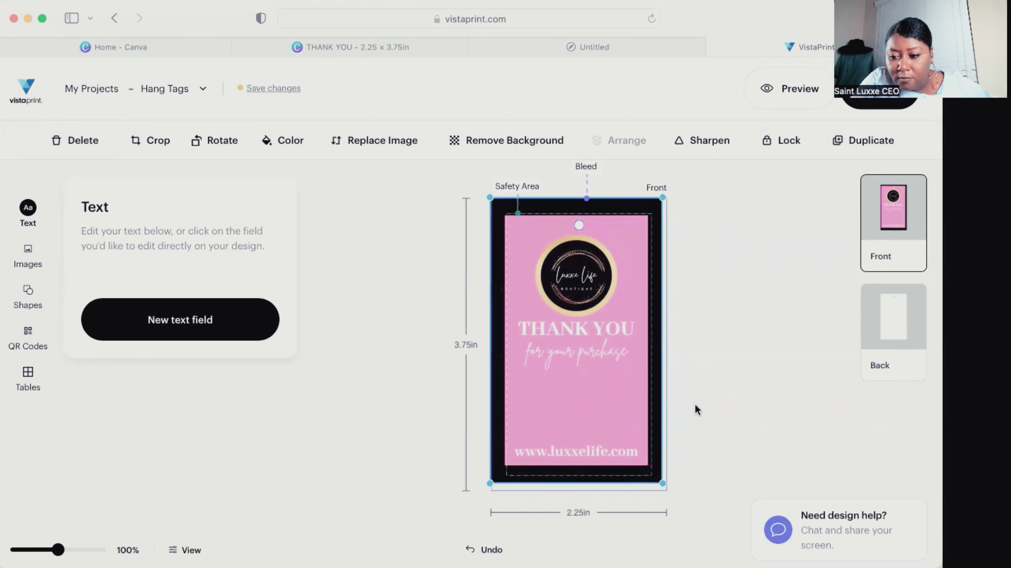
pyautogui.moveTo(662, 483); pyautogui.dragTo(668, 493)
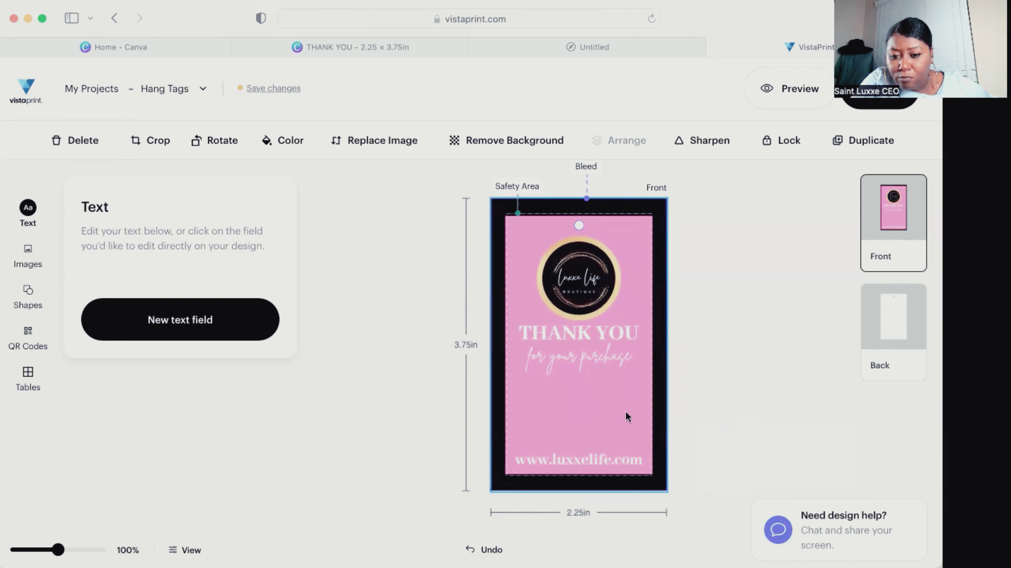
# - Preview the front again to check how the black border is trimmed
pyautogui.click(802, 100)
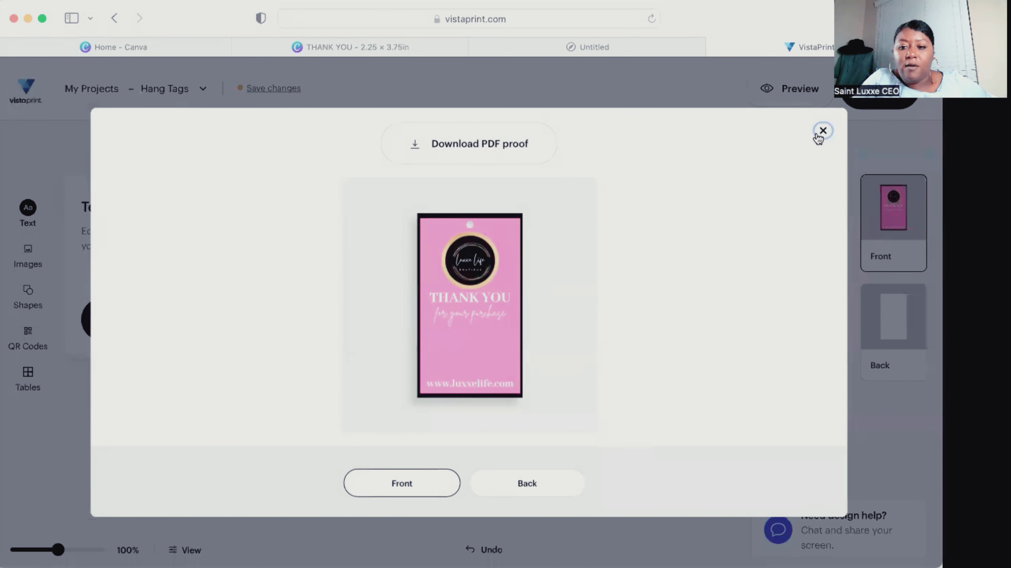
pyautogui.click(821, 132)
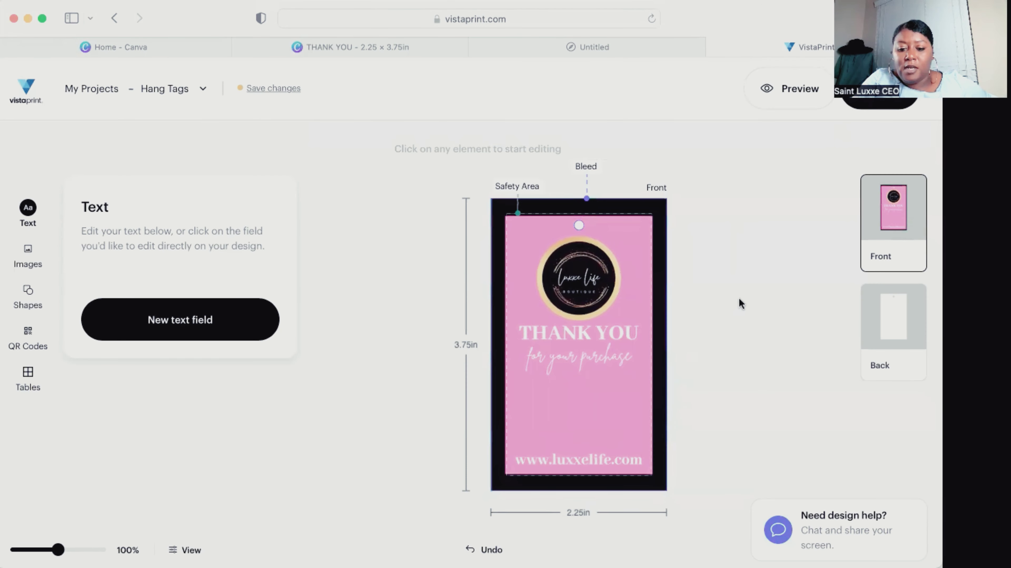
# - Add a back side to the hang tag and upload the pink THANKS10 discount design as its image
pyautogui.click(897, 334)
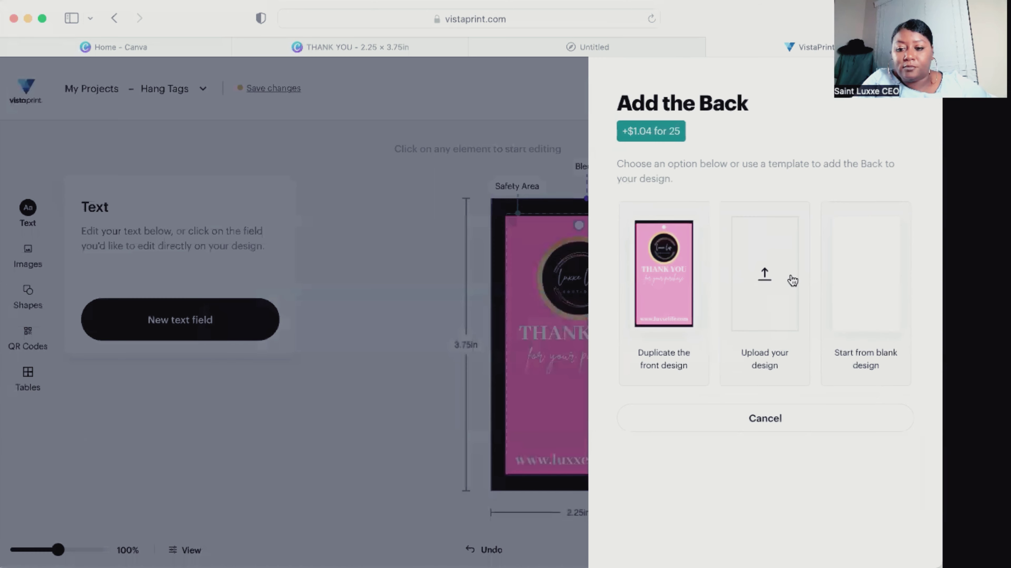
pyautogui.click(779, 305)
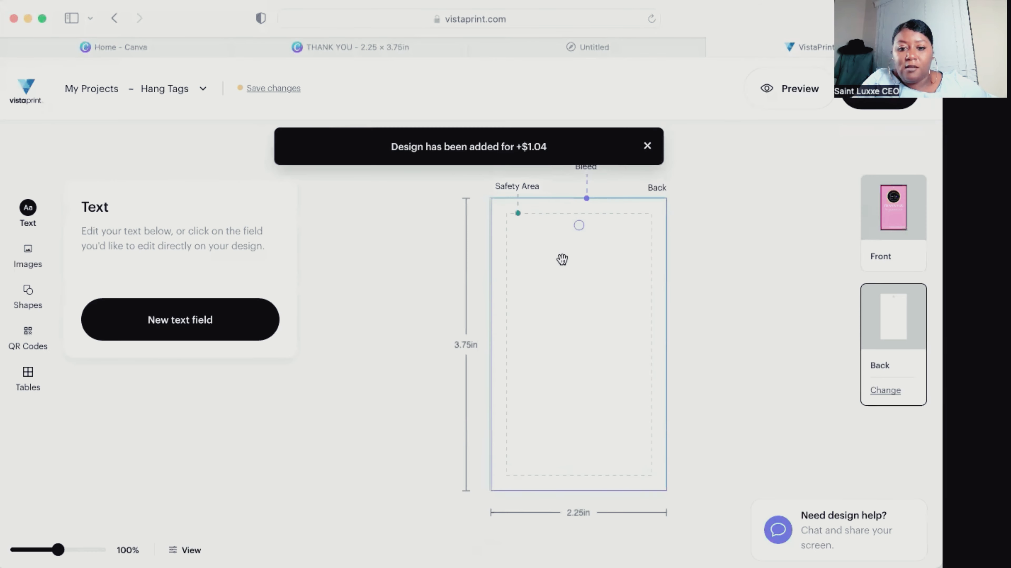
pyautogui.click(573, 270)
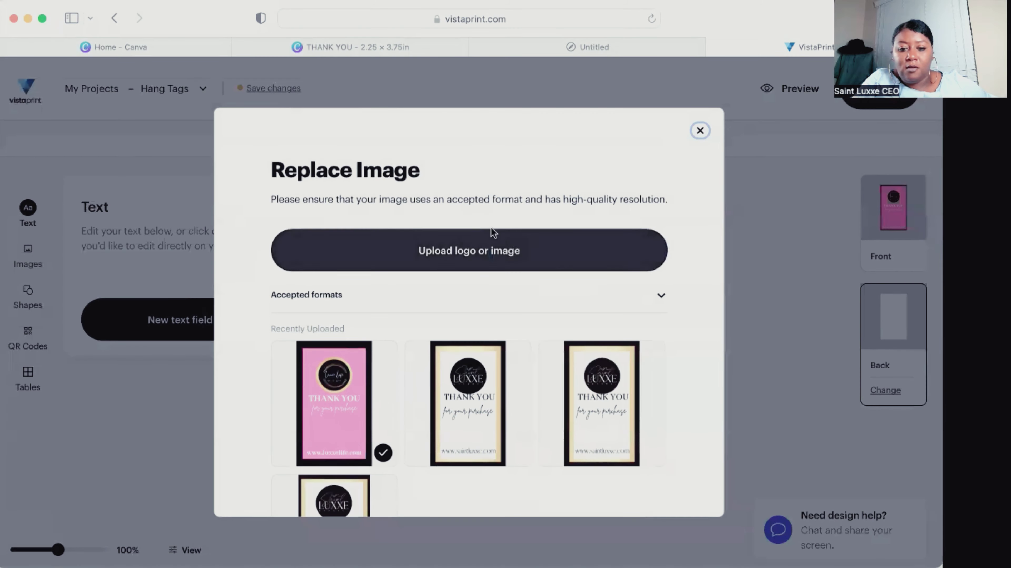
pyautogui.click(478, 259)
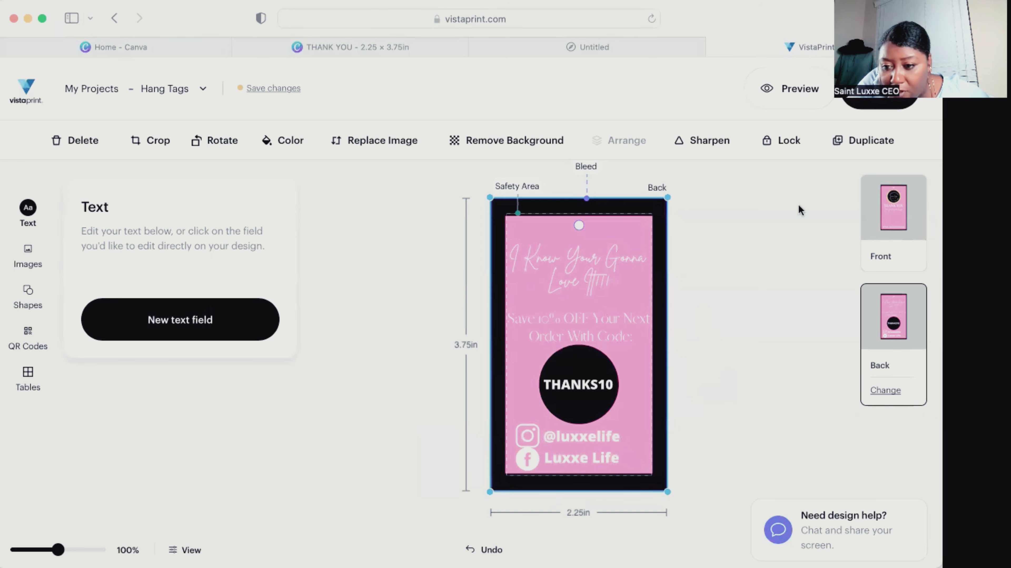
# - Preview the back of the hang tag with the discount design and close the preview
pyautogui.click(800, 98)
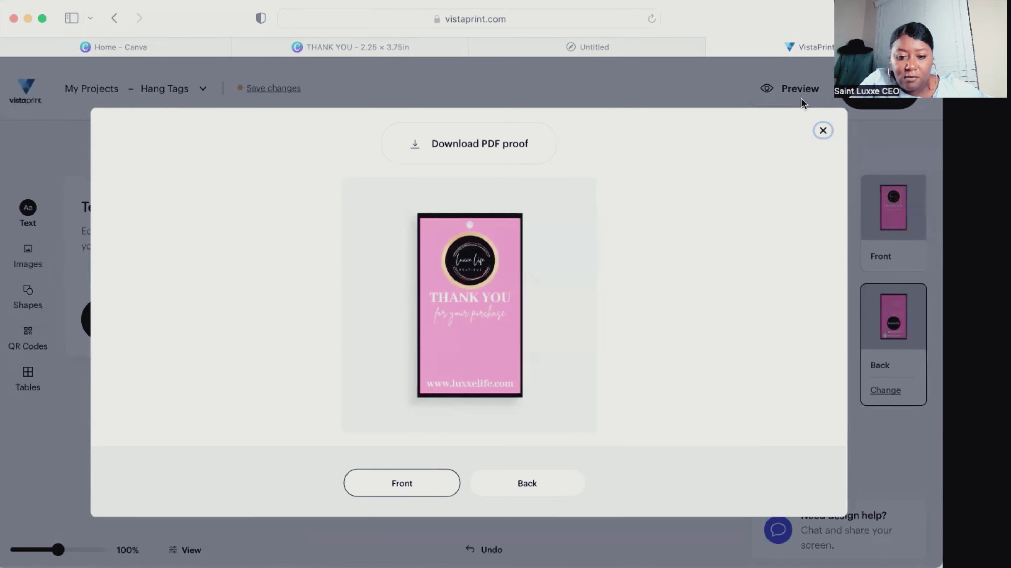
pyautogui.click(513, 486)
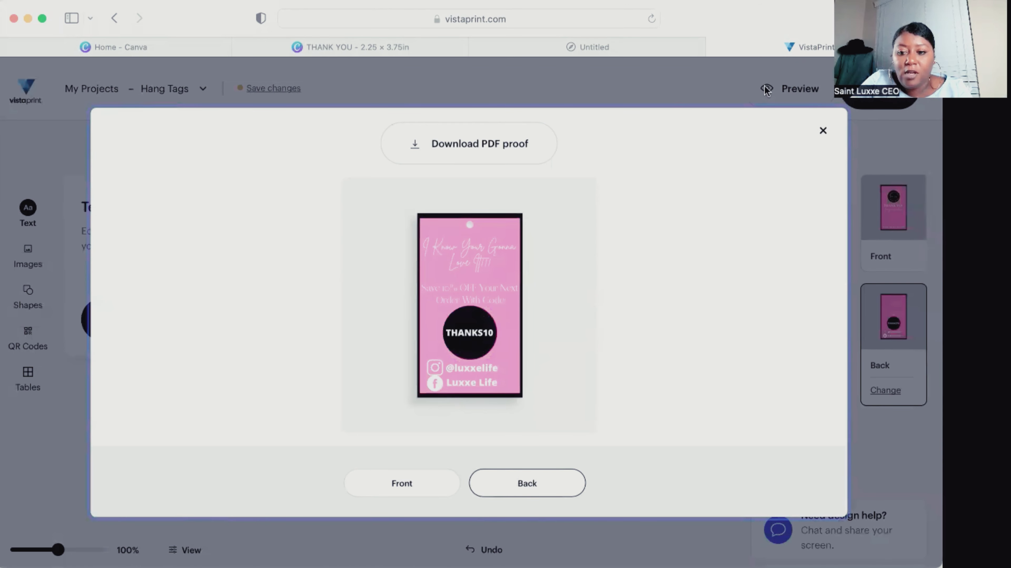
pyautogui.click(822, 133)
# - Request a PDF proof of the hang tag from the front side's preview and return to editing
pyautogui.click(908, 220)
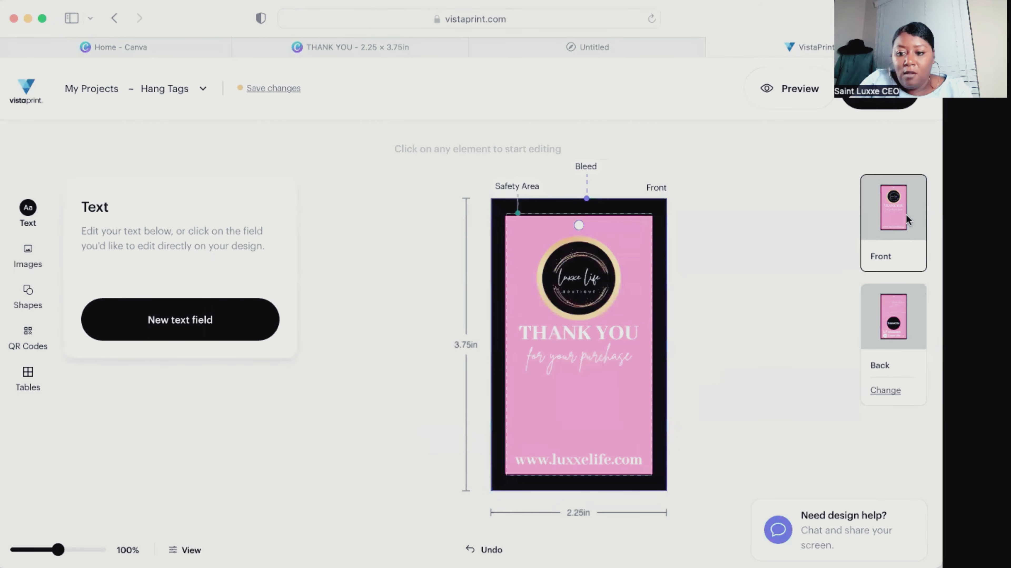
pyautogui.click(799, 85)
pyautogui.click(490, 143)
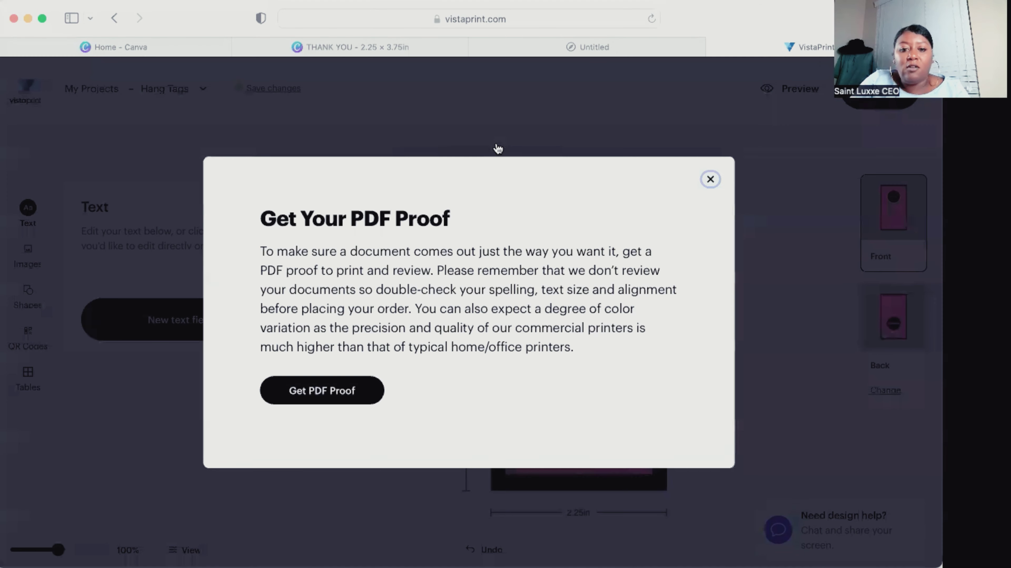
pyautogui.click(326, 390)
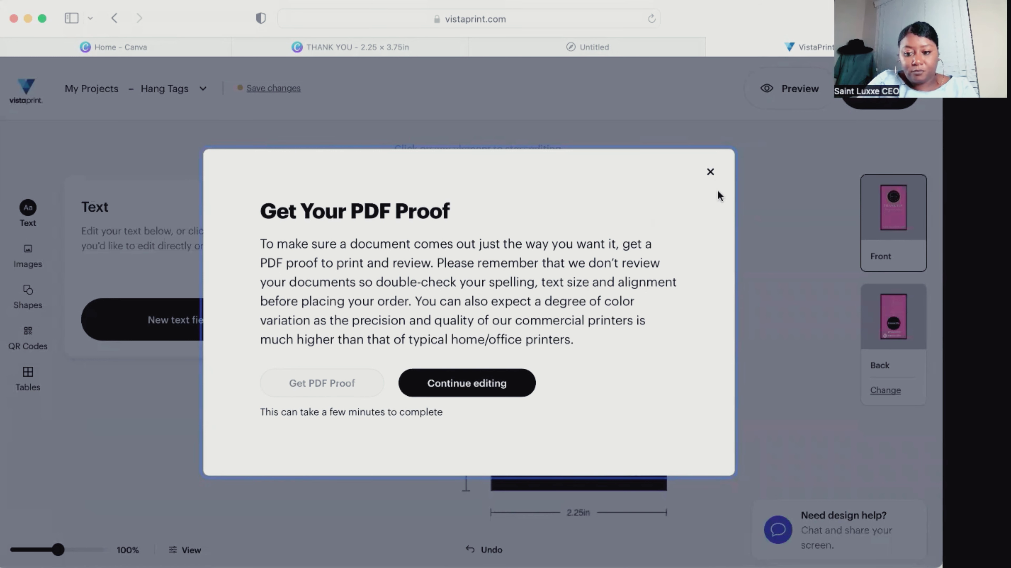
pyautogui.click(517, 382)
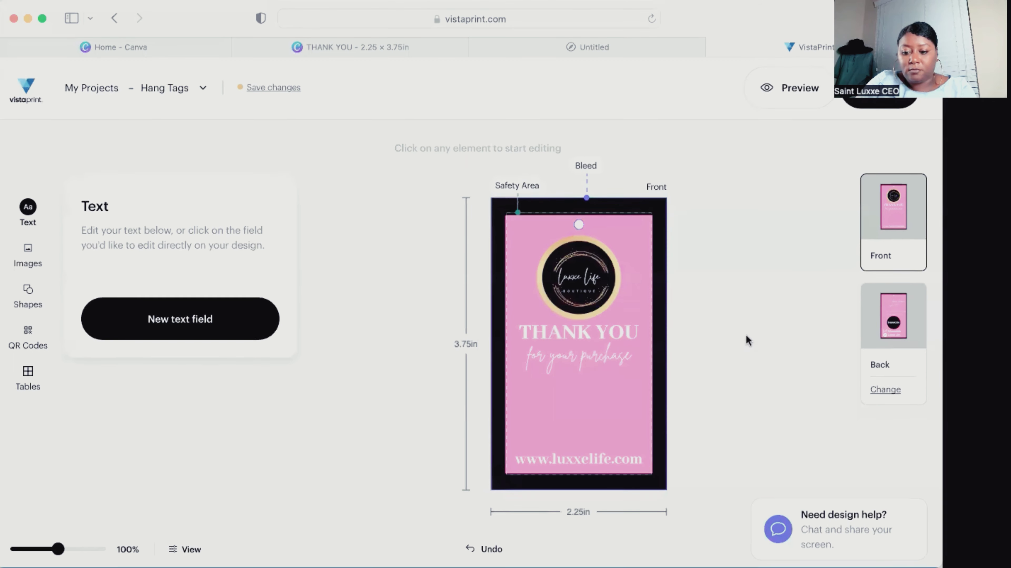
# - Preview both sides of the hang tag and check the browser's downloads for the PDF proof
pyautogui.click(800, 106)
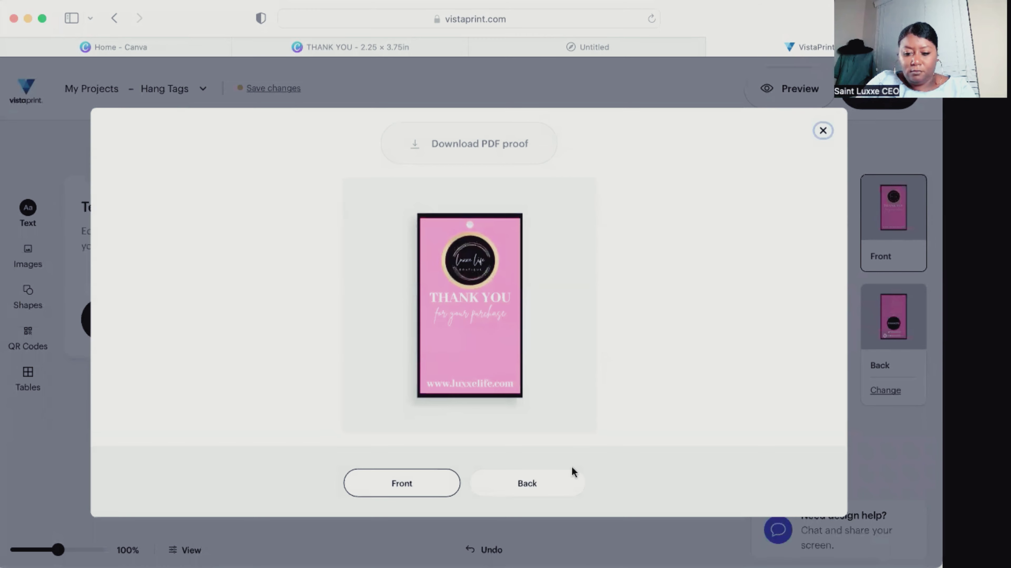
pyautogui.click(553, 491)
pyautogui.click(416, 487)
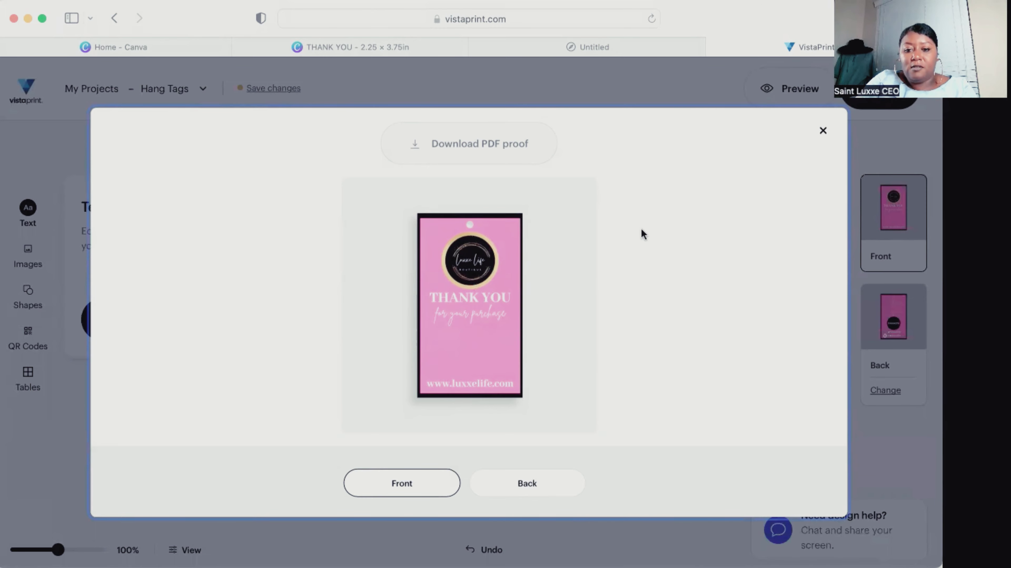
pyautogui.click(822, 131)
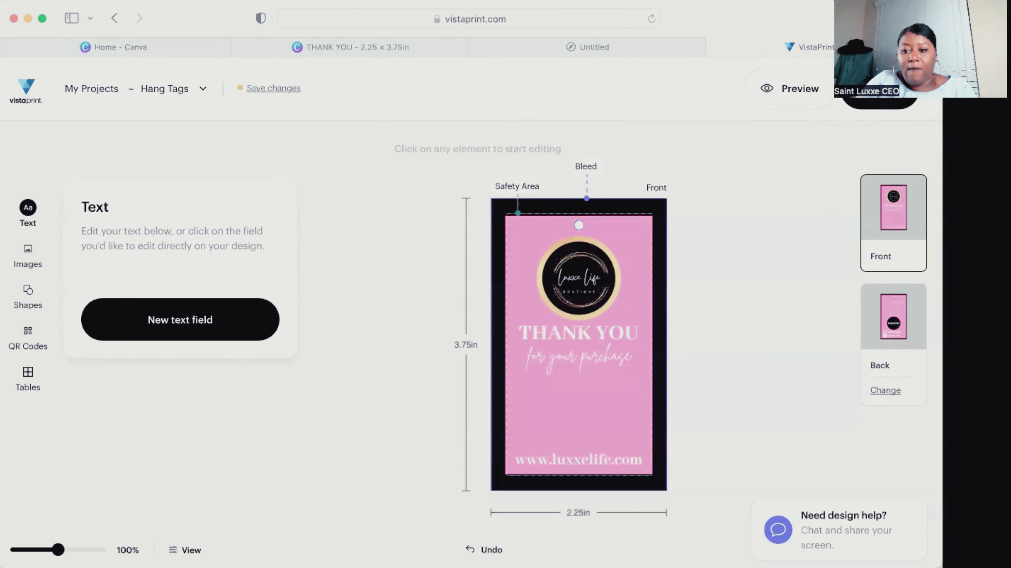
pyautogui.press('alt+super+l')
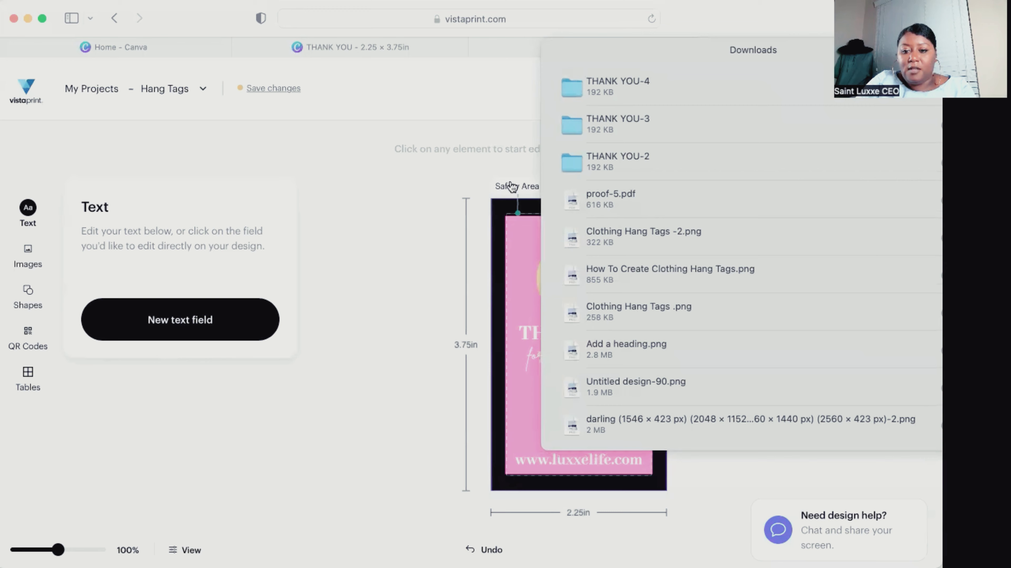
pyautogui.click(417, 230)
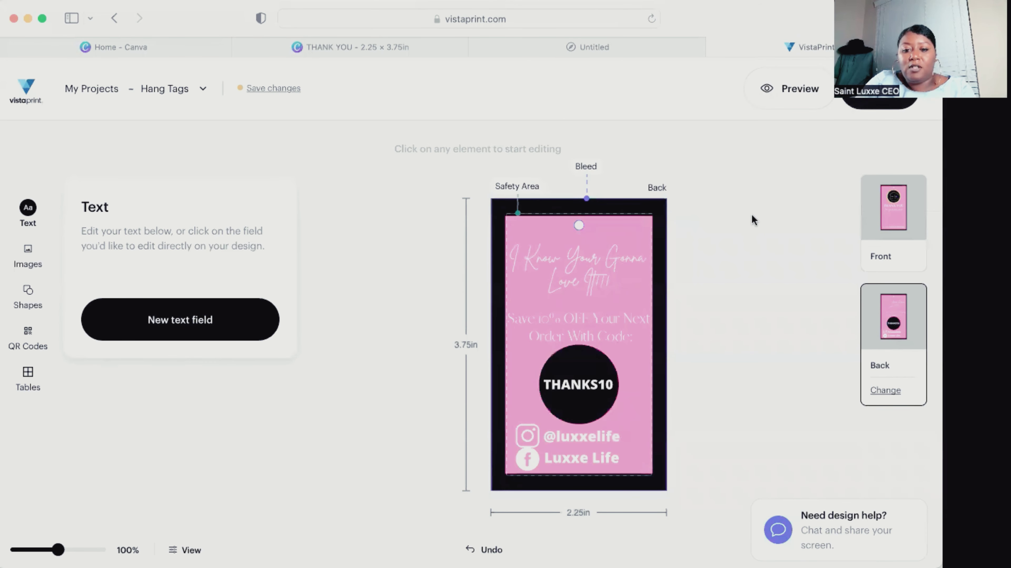
# - Proceed to the design review and open the downloaded proof-6.pdf
pyautogui.click(878, 102)
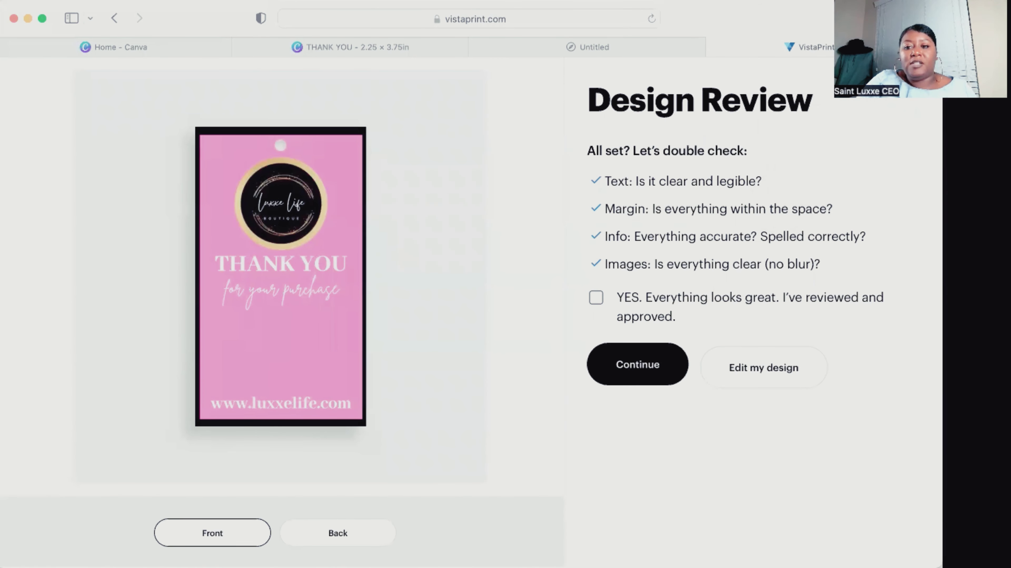
pyautogui.click(825, 21)
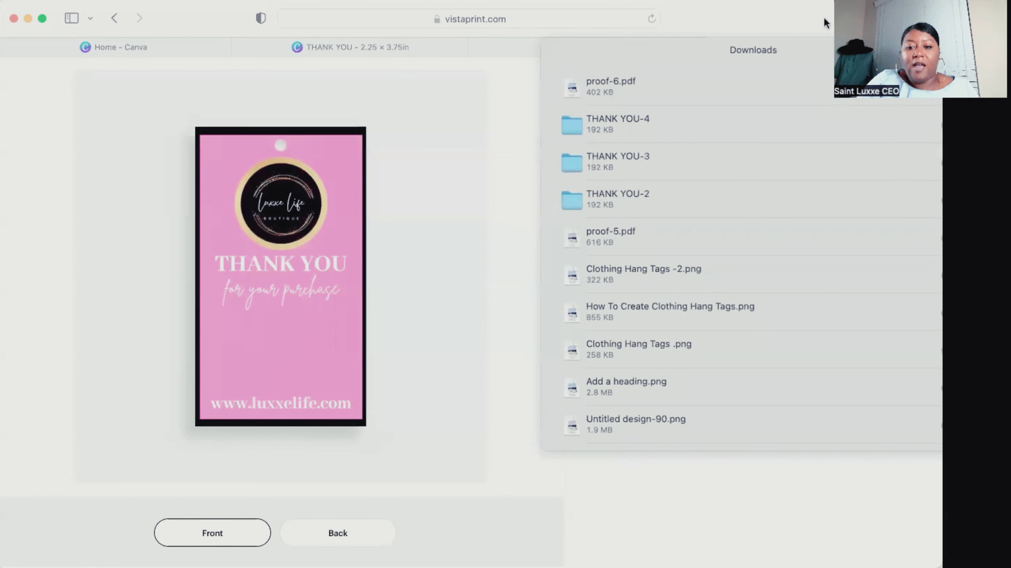
pyautogui.doubleClick(668, 100)
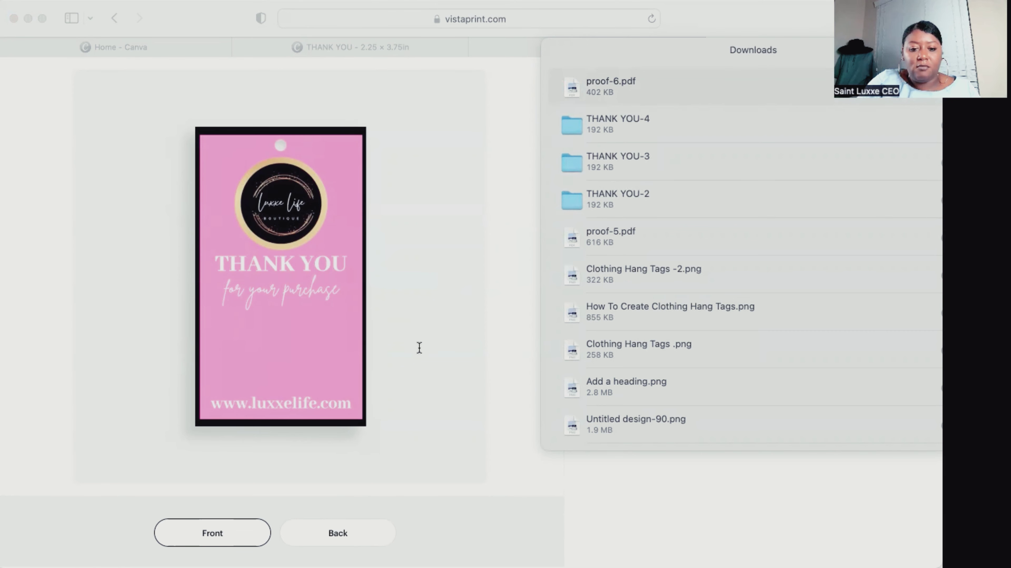
# - Mark the design as reviewed and approved, and continue to the final order options
pyautogui.click(642, 475)
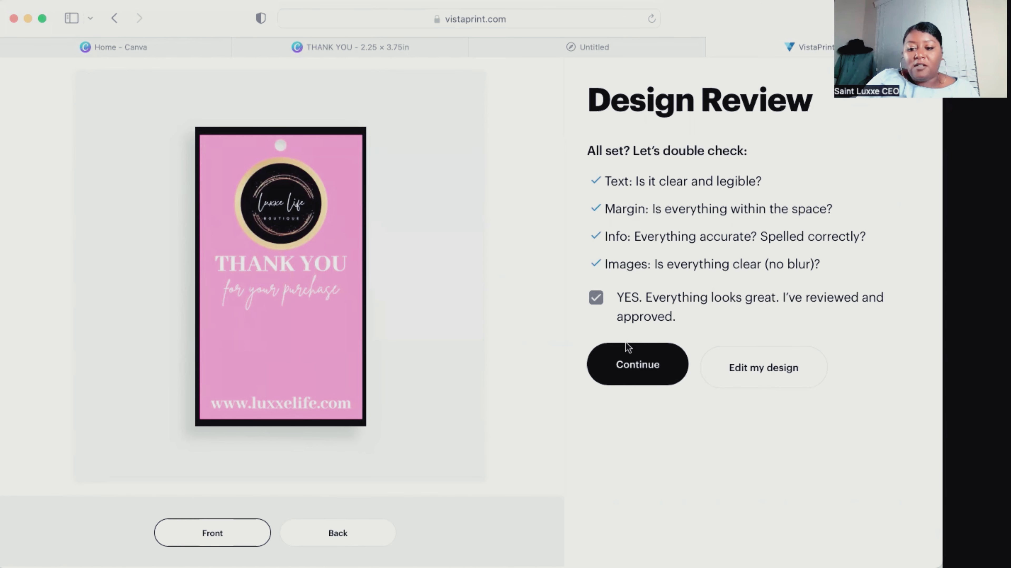
pyautogui.click(635, 376)
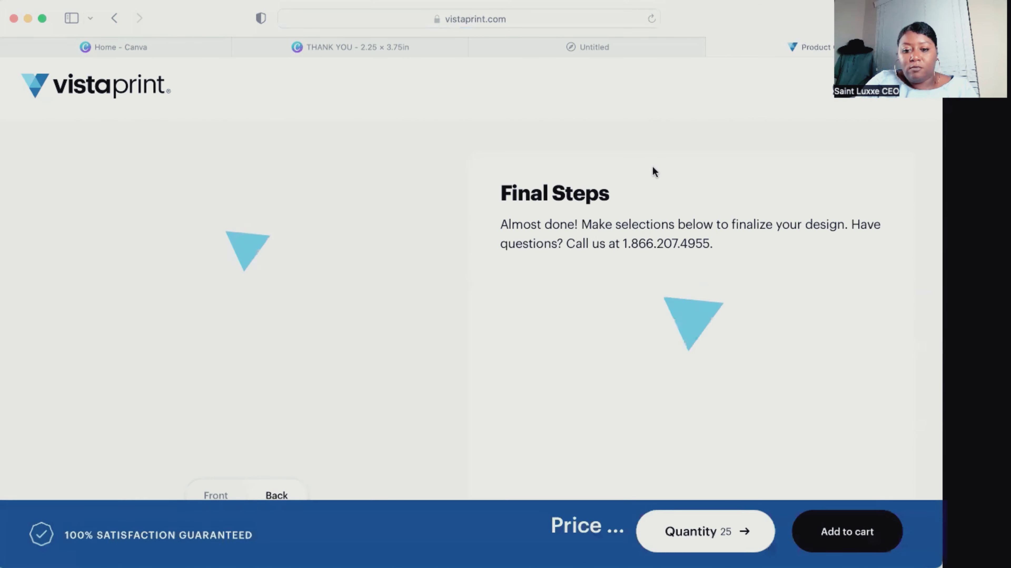
# - Choose Uncoated as the hang tags' paper stock
pyautogui.scroll(-6, 594, 225)
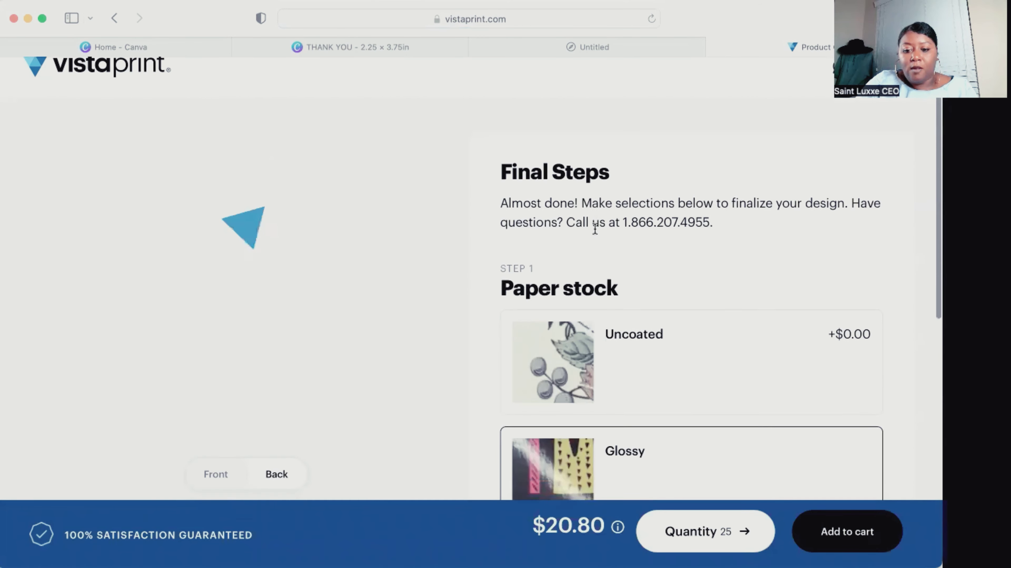
pyautogui.scroll(3, 595, 228)
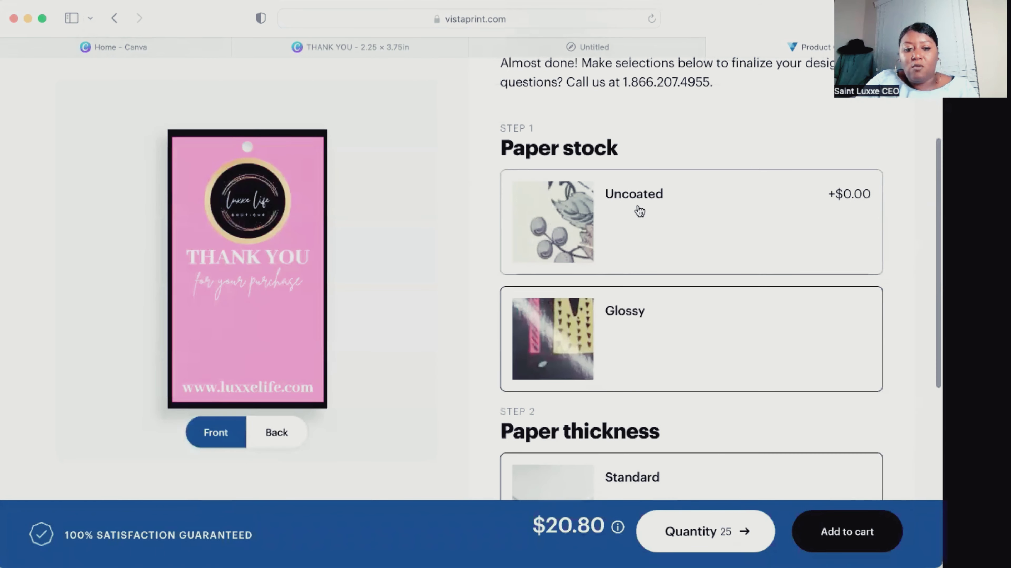
pyautogui.click(633, 230)
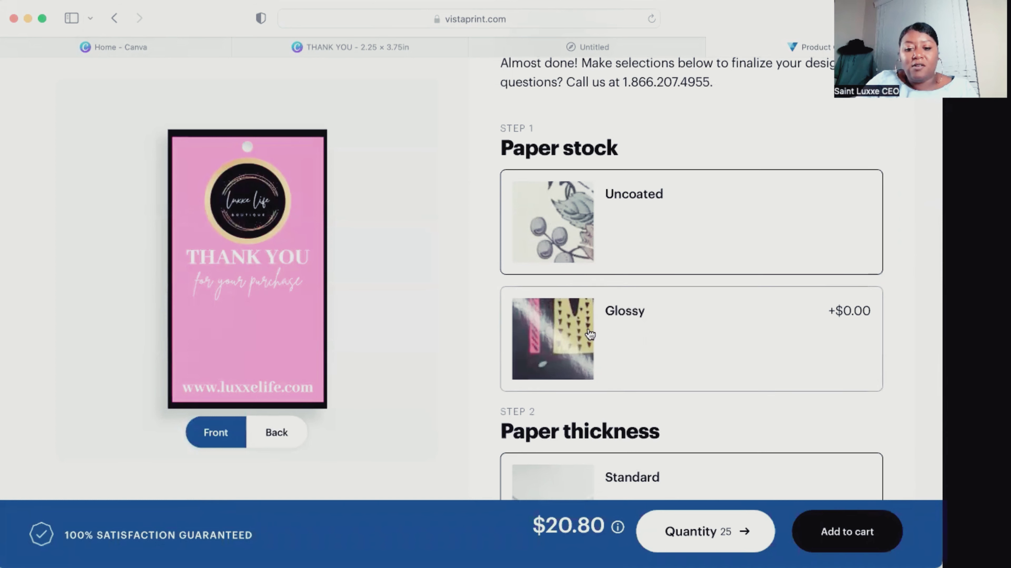
# - Set the hang tags' paper stock to Glossy and their paper thickness to Standard
pyautogui.click(593, 354)
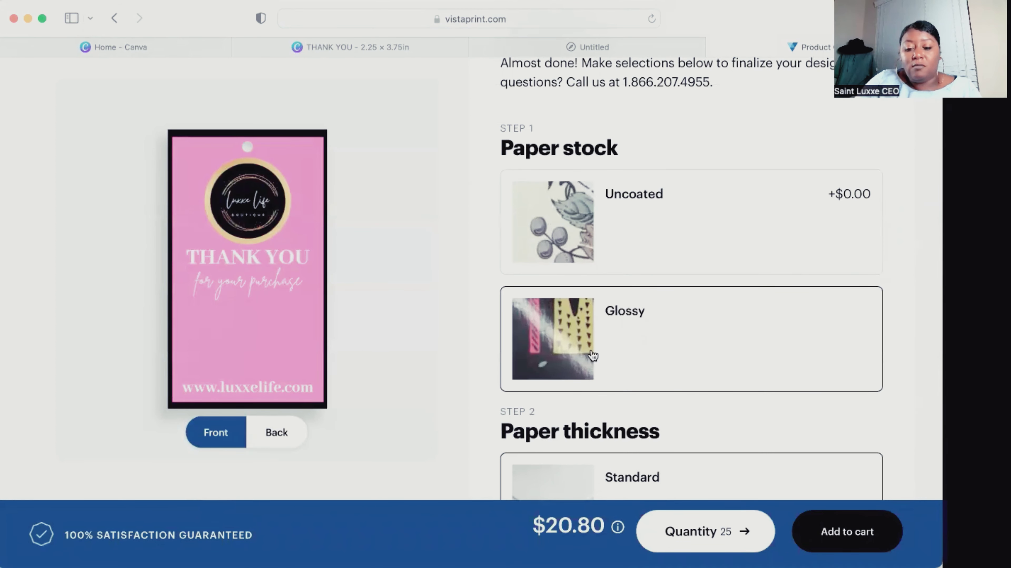
pyautogui.scroll(-7, 596, 338)
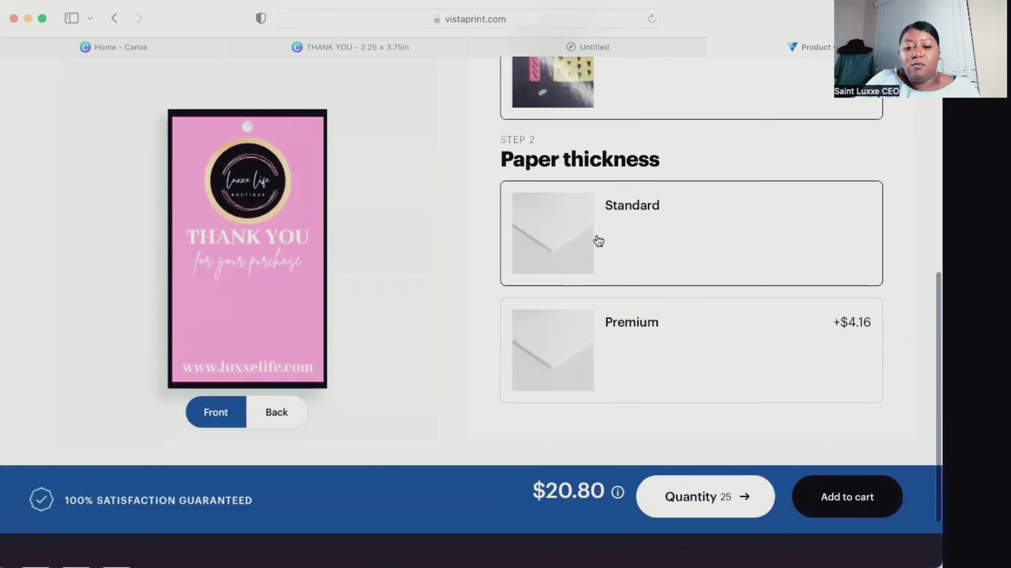
pyautogui.click(579, 347)
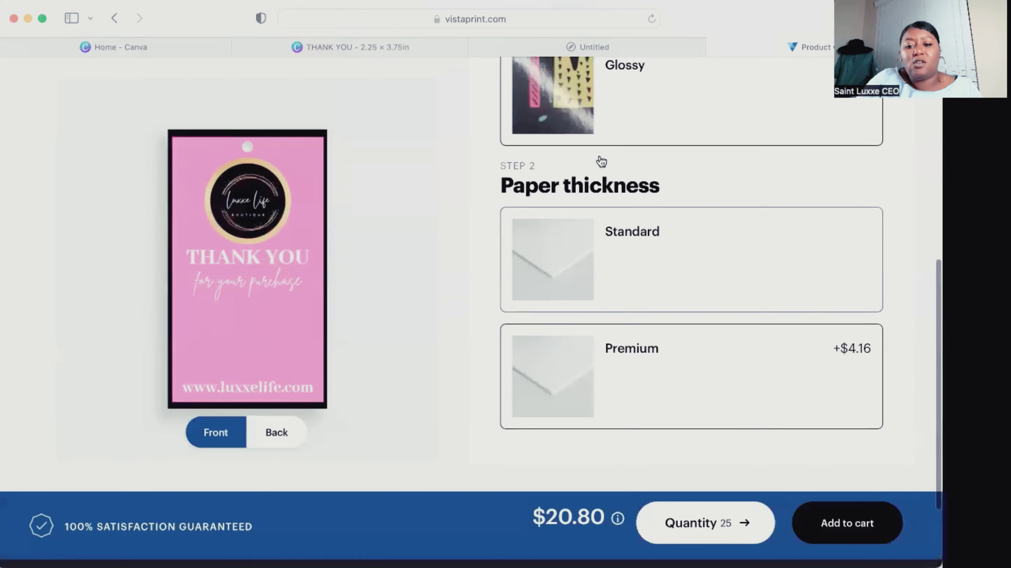
pyautogui.click(589, 269)
pyautogui.scroll(-3, 598, 231)
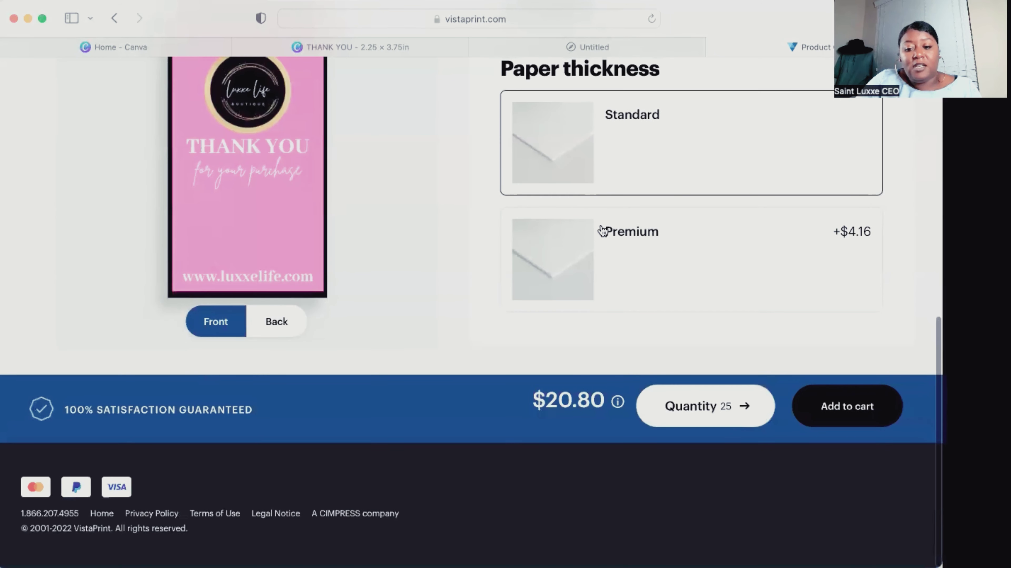
# - Add the 25 hang tags to the cart and open the cart to review the order
pyautogui.click(848, 412)
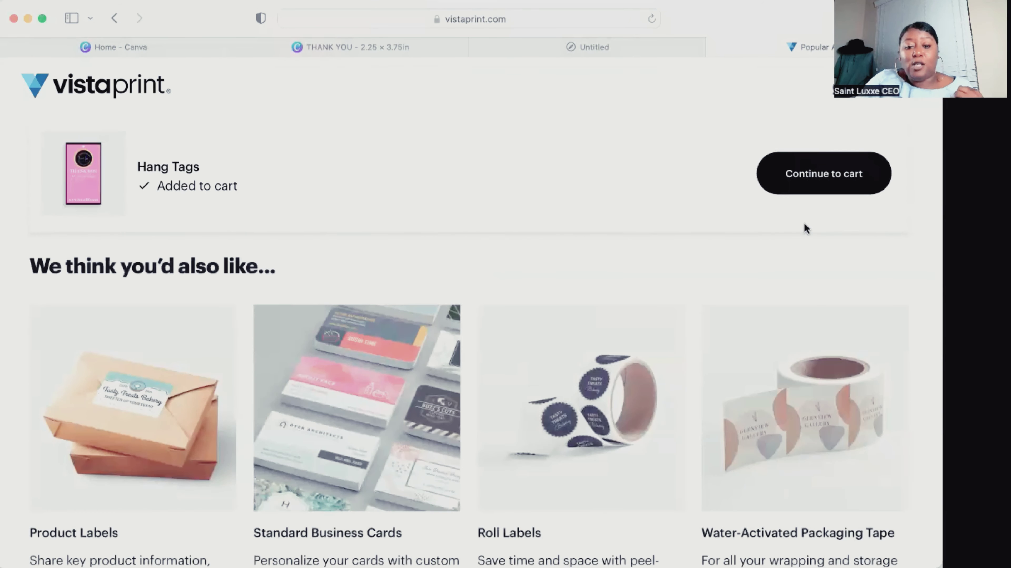
pyautogui.click(834, 175)
pyautogui.moveTo(799, 194)
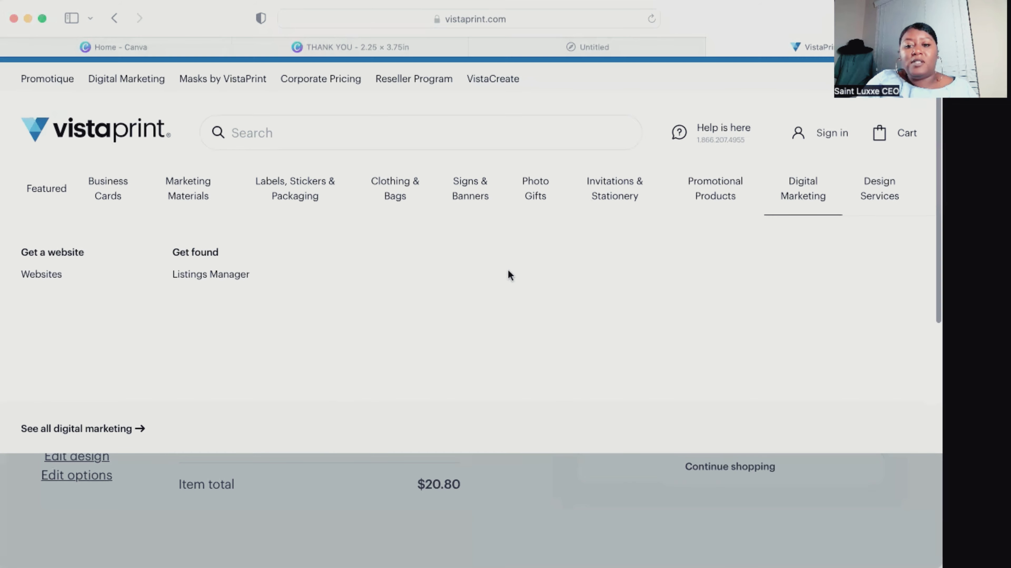
pyautogui.scroll(-2, 508, 269)
pyautogui.scroll(2, 508, 270)
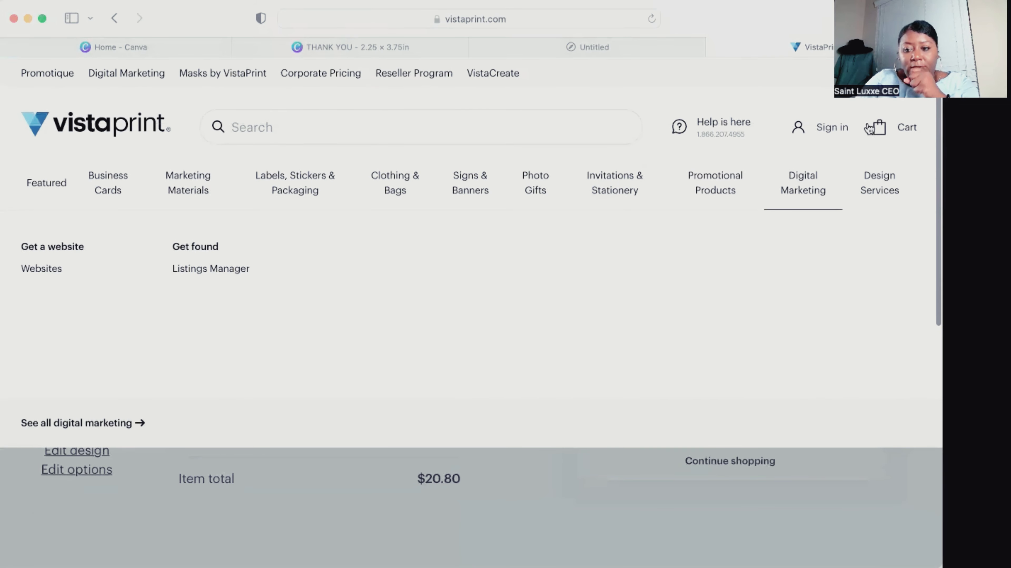
pyautogui.scroll(-2, 672, 350)
pyautogui.scroll(-6, 657, 349)
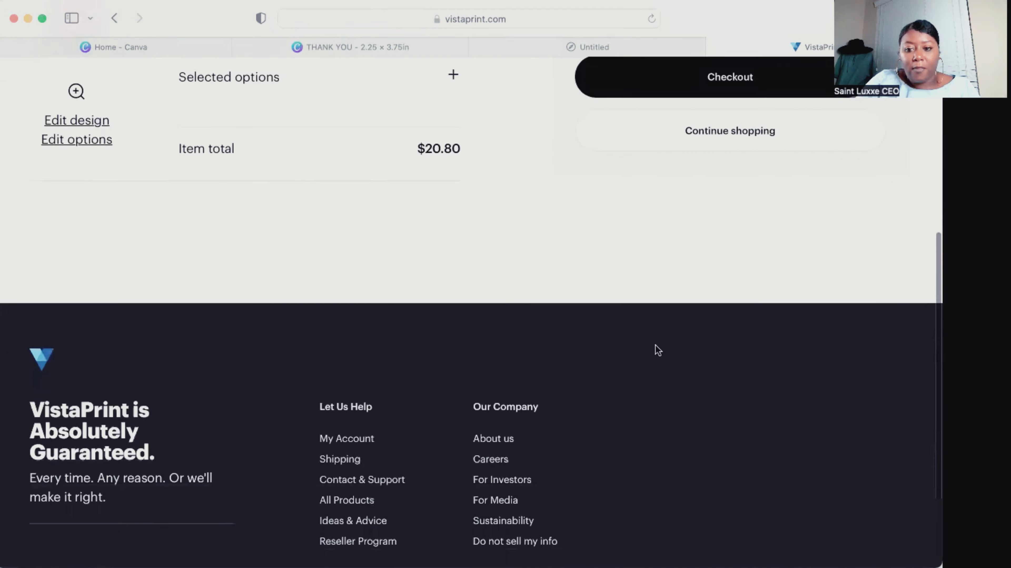
pyautogui.scroll(8, 657, 350)
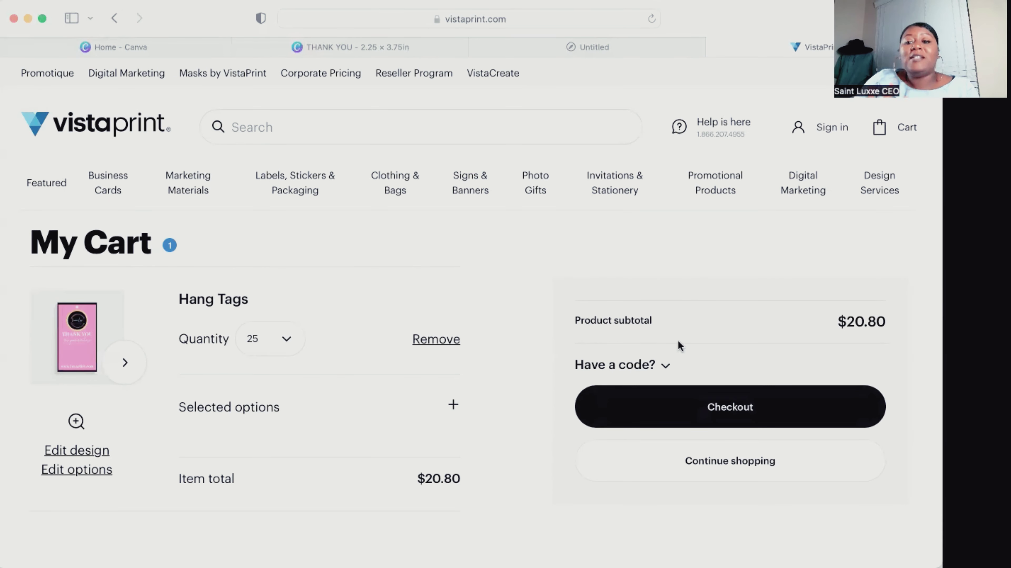
# - Switch to the empty browser tab, go to amazon.com and look over its home page
pyautogui.click(604, 47)
pyautogui.click(569, 25)
pyautogui.write('am')
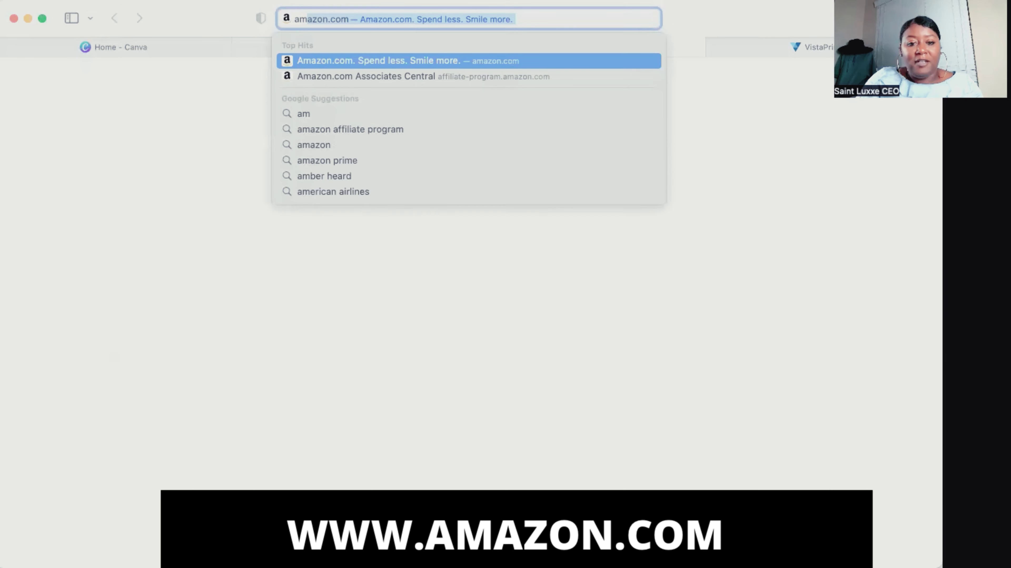
pyautogui.press('Return')
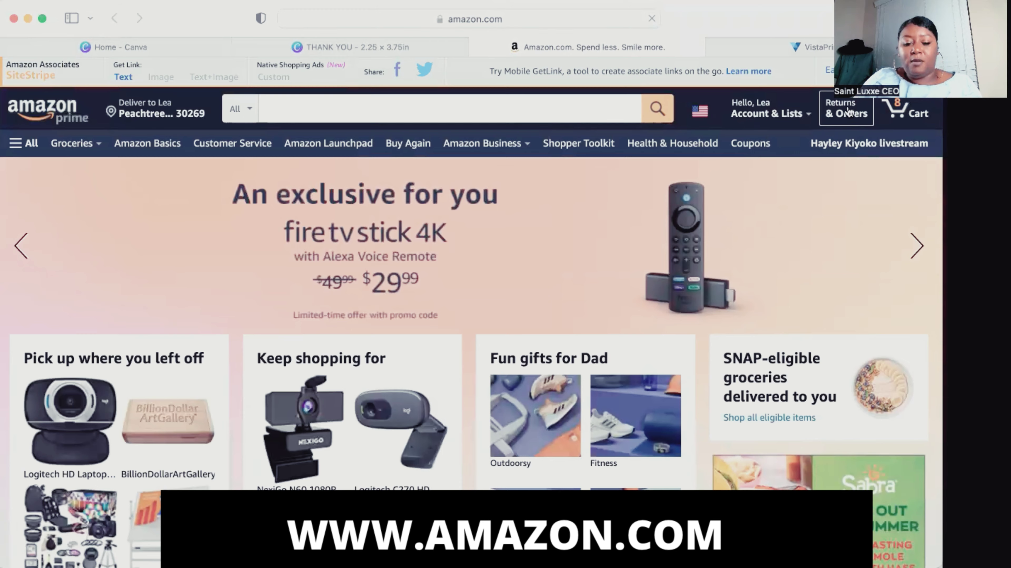
pyautogui.scroll(-10, 475, 303)
pyautogui.scroll(-5, 476, 302)
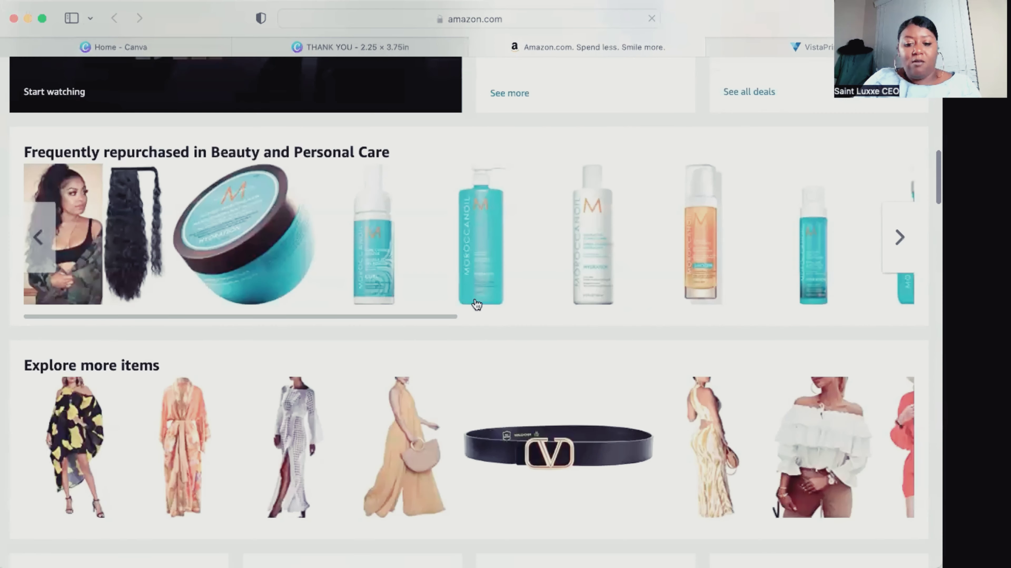
pyautogui.scroll(15, 475, 303)
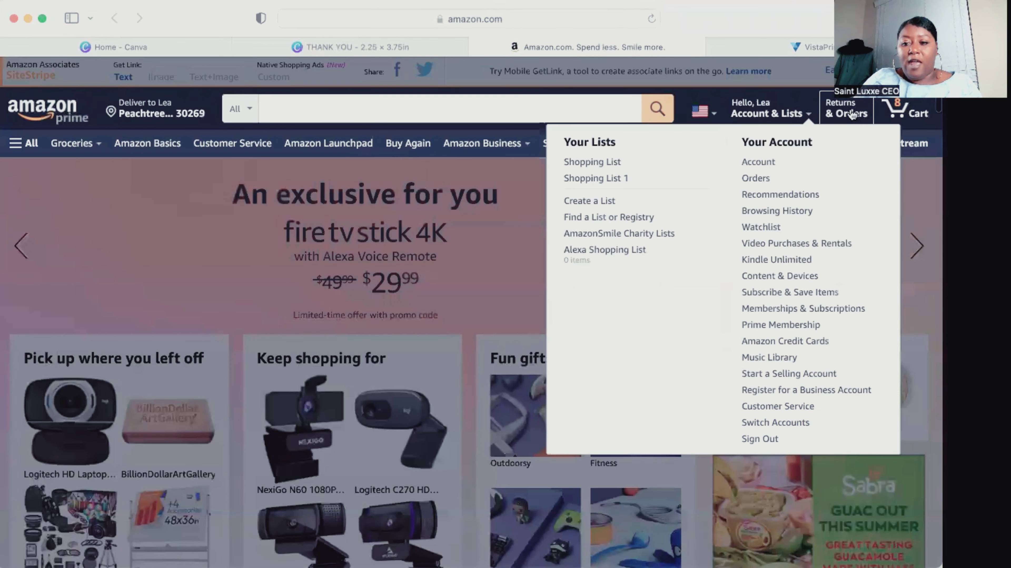
# - Check the Amazon orders and shopping cart for tag fasteners, and open the Hang Tag String Black 7" 1000Pcs listing
pyautogui.click(847, 113)
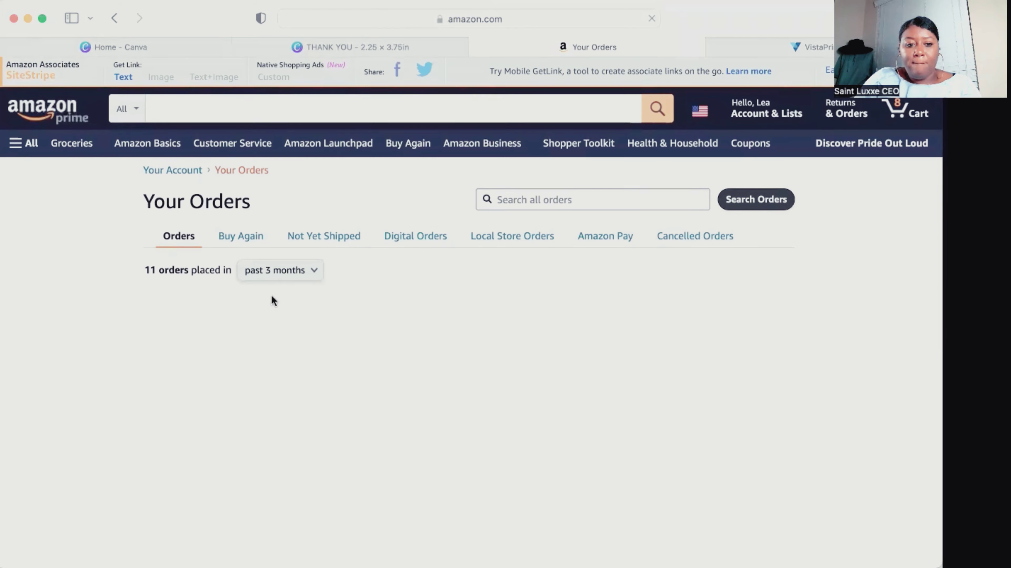
pyautogui.click(896, 111)
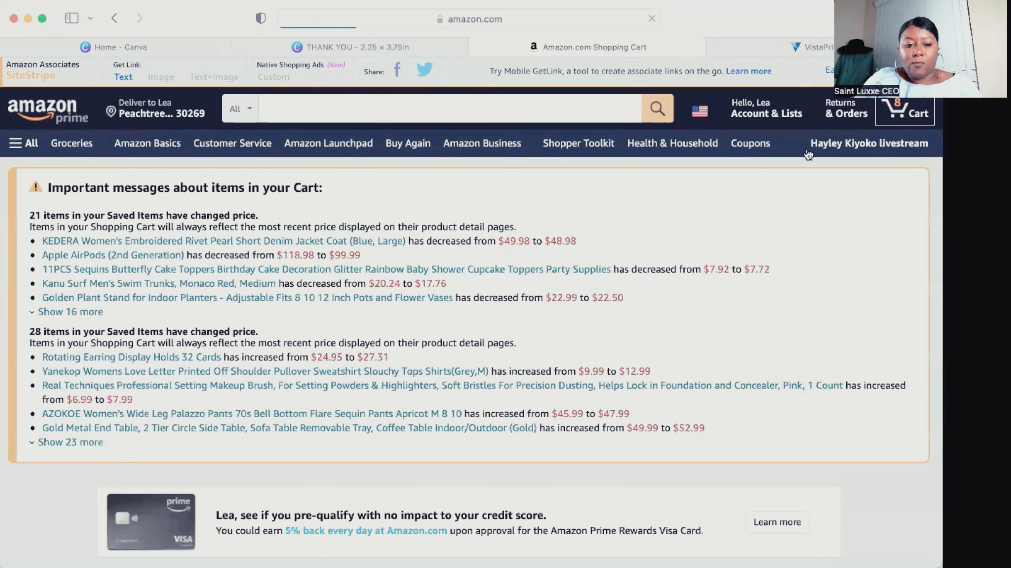
pyautogui.scroll(-15, 589, 293)
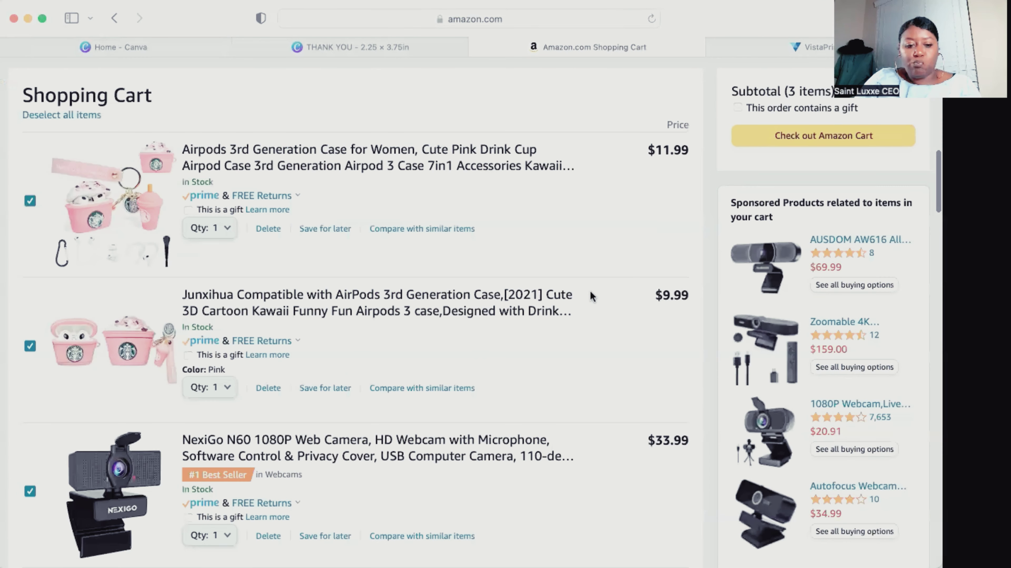
pyautogui.scroll(-15, 589, 291)
pyautogui.click(304, 162)
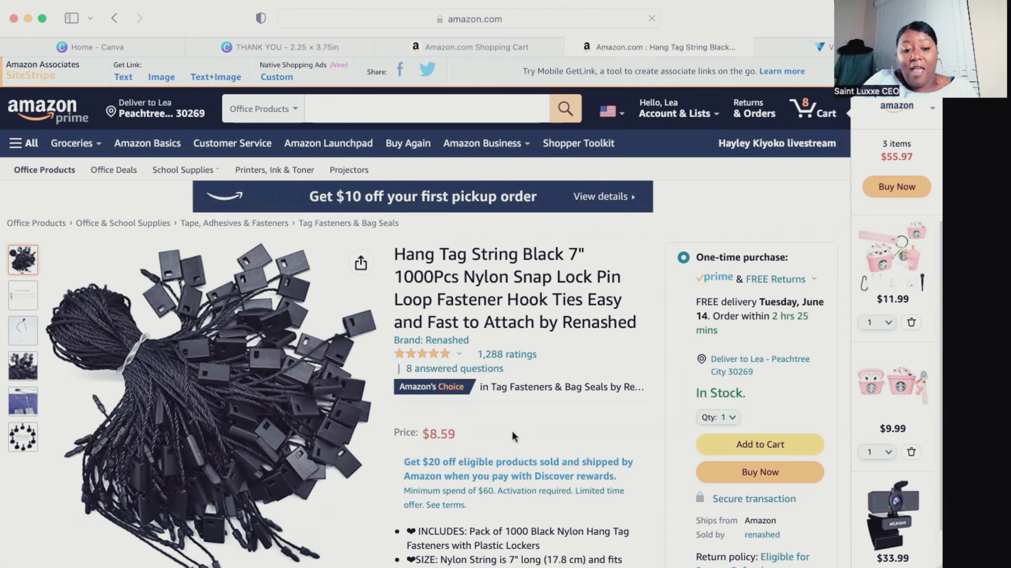
# - Examine the hang tag string's product photos, including the close-up of the locks and the strings attached to tags
pyautogui.scroll(-3, 510, 428)
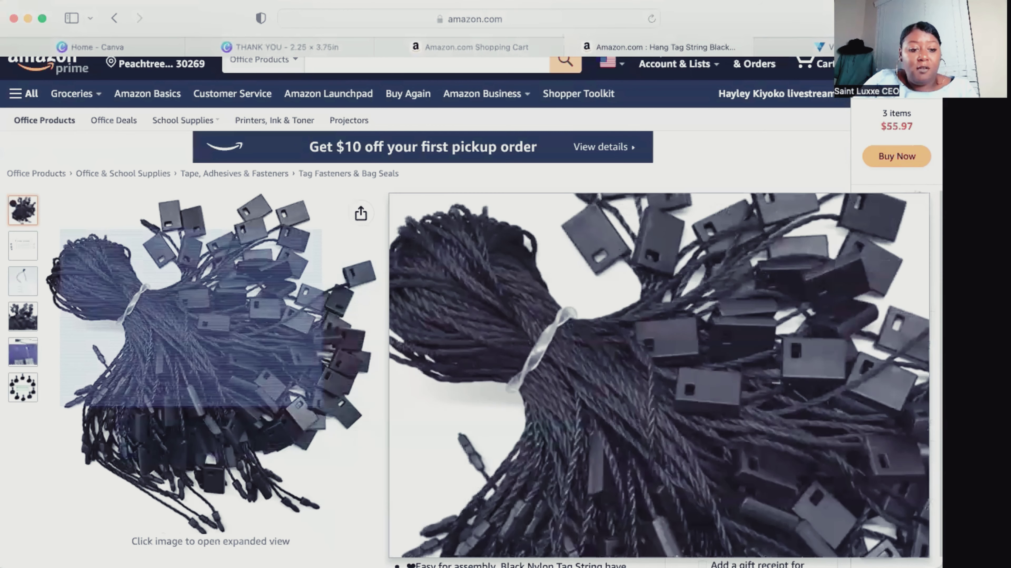
pyautogui.moveTo(26, 246)
pyautogui.moveTo(27, 281)
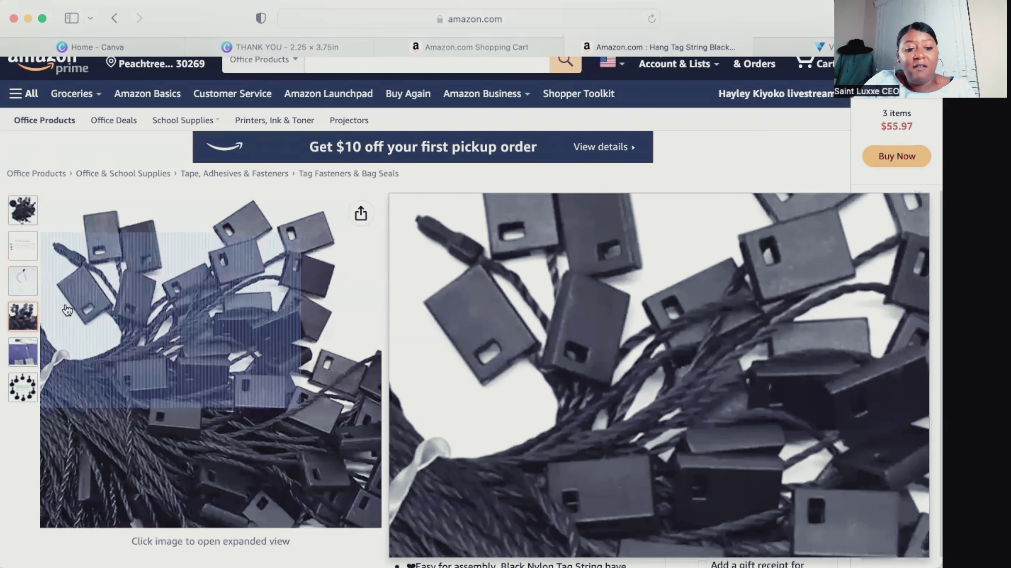
pyautogui.moveTo(26, 350)
pyautogui.moveTo(258, 317)
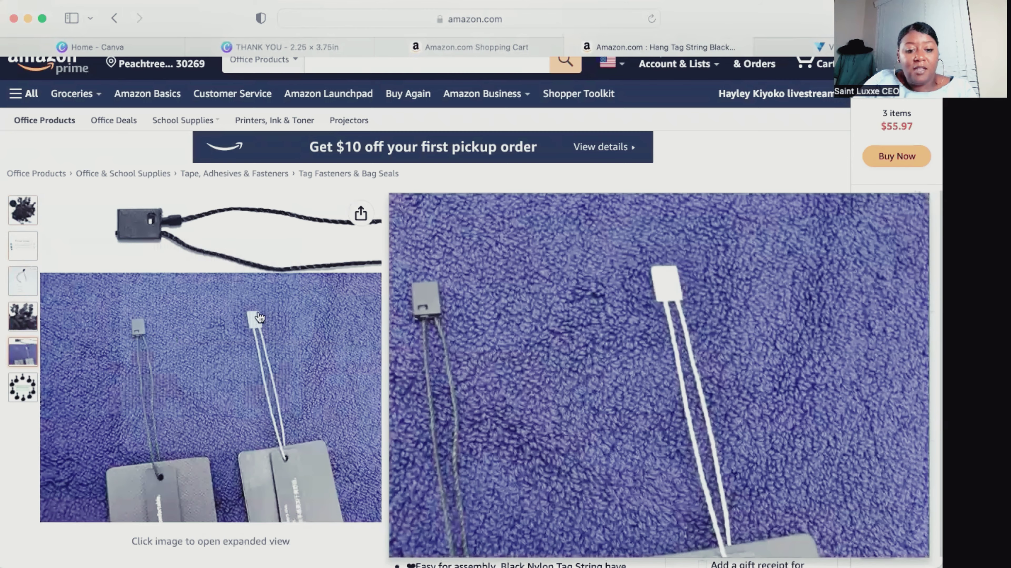
# - Read the hang tag string's price and product description, and look again at how the strings attach to tags
pyautogui.scroll(-3, 258, 317)
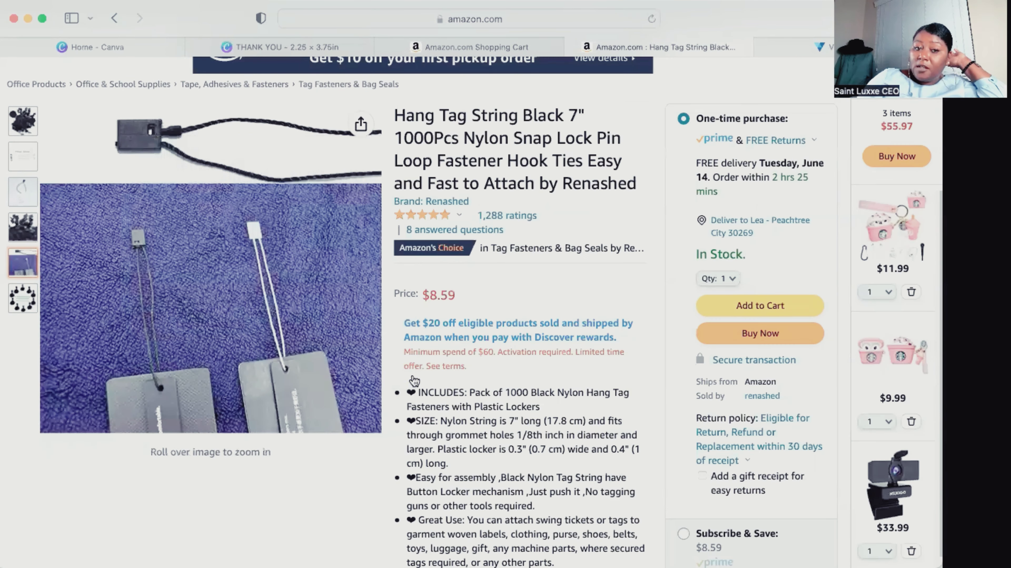
pyautogui.moveTo(302, 396)
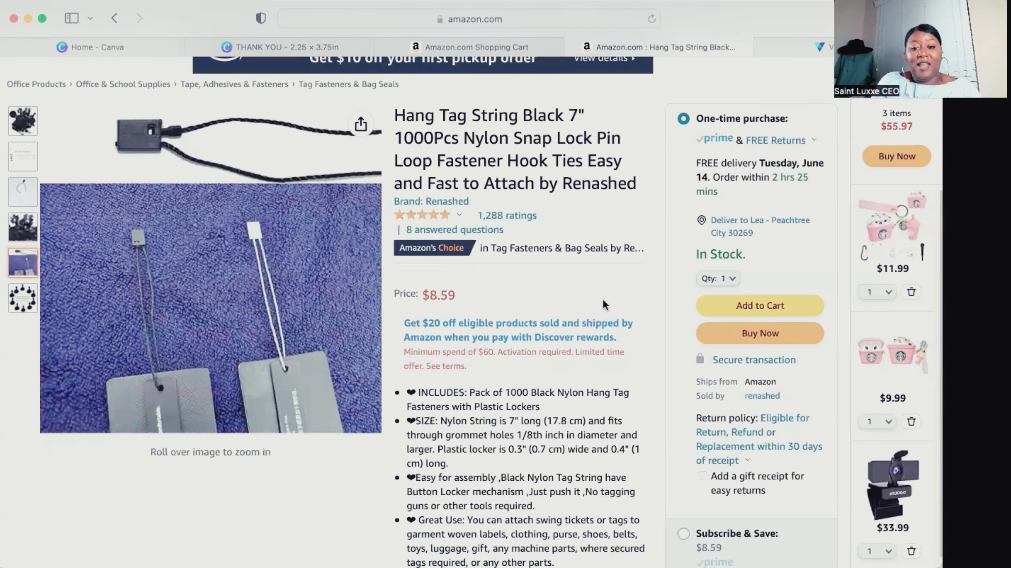
pyautogui.scroll(5, 651, 118)
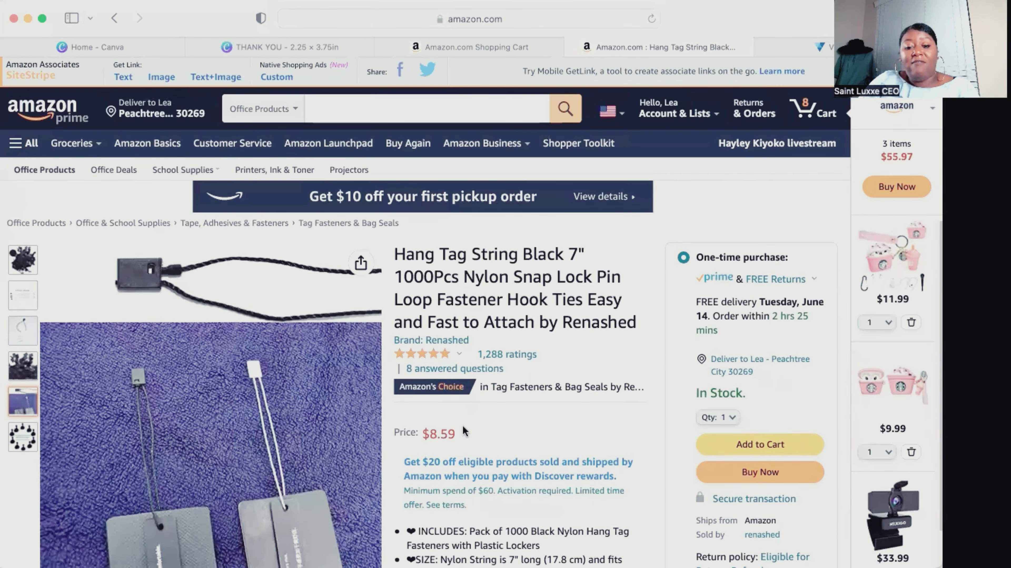
pyautogui.scroll(-5, 463, 429)
pyautogui.scroll(2, 462, 425)
pyautogui.scroll(-1, 462, 425)
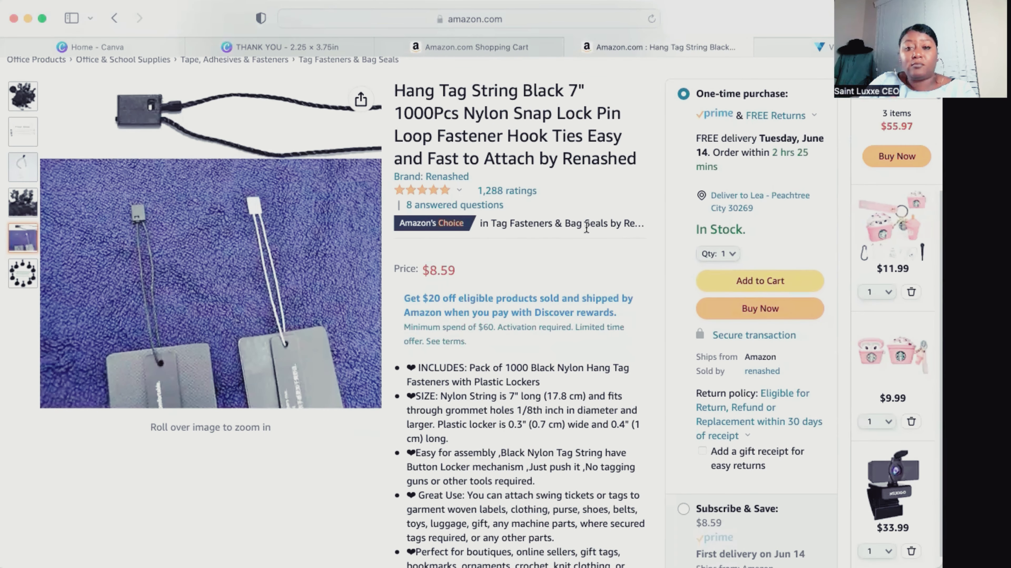
pyautogui.scroll(4, 570, 151)
pyautogui.scroll(1, 562, 134)
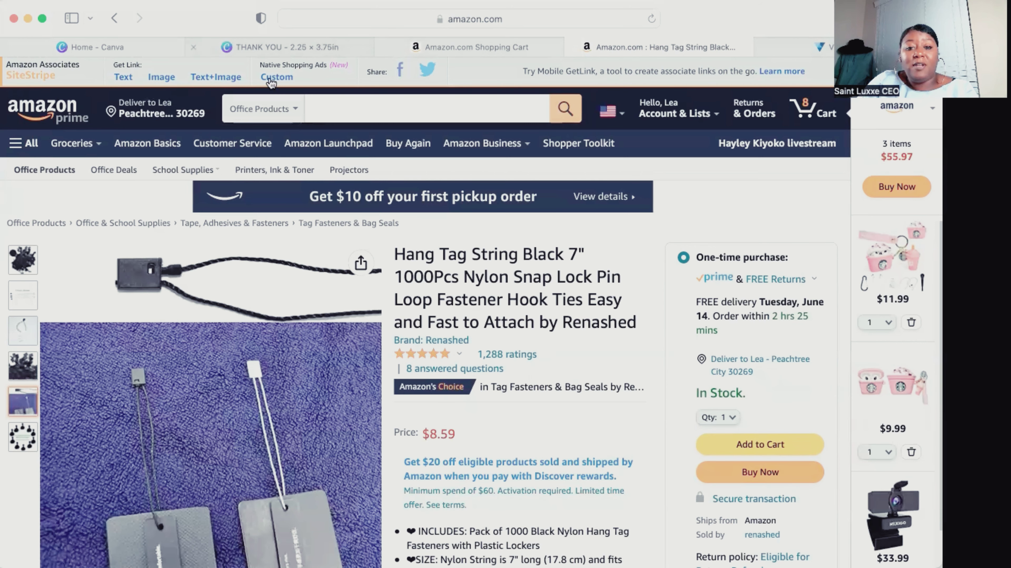
pyautogui.moveTo(199, 358)
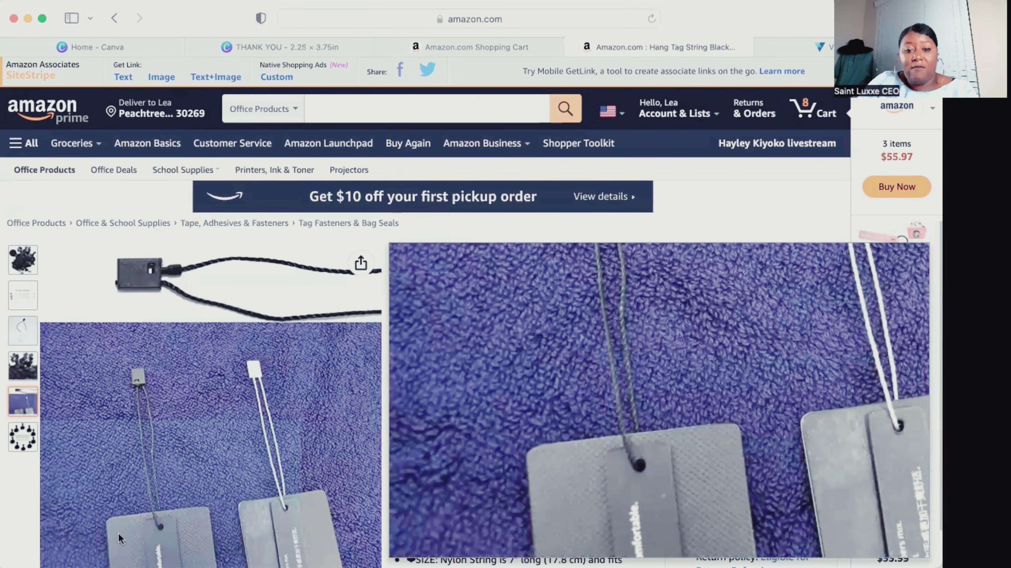